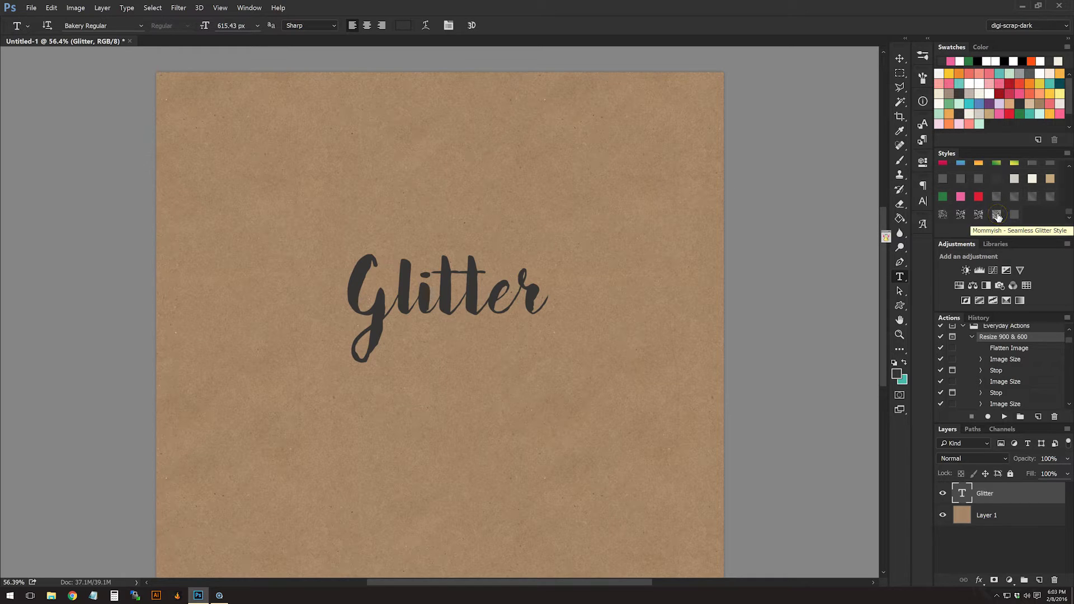
# Step: Apply the Mommyish - Seamless Glitter Style to the Glitter text layer
pyautogui.click(998, 216)
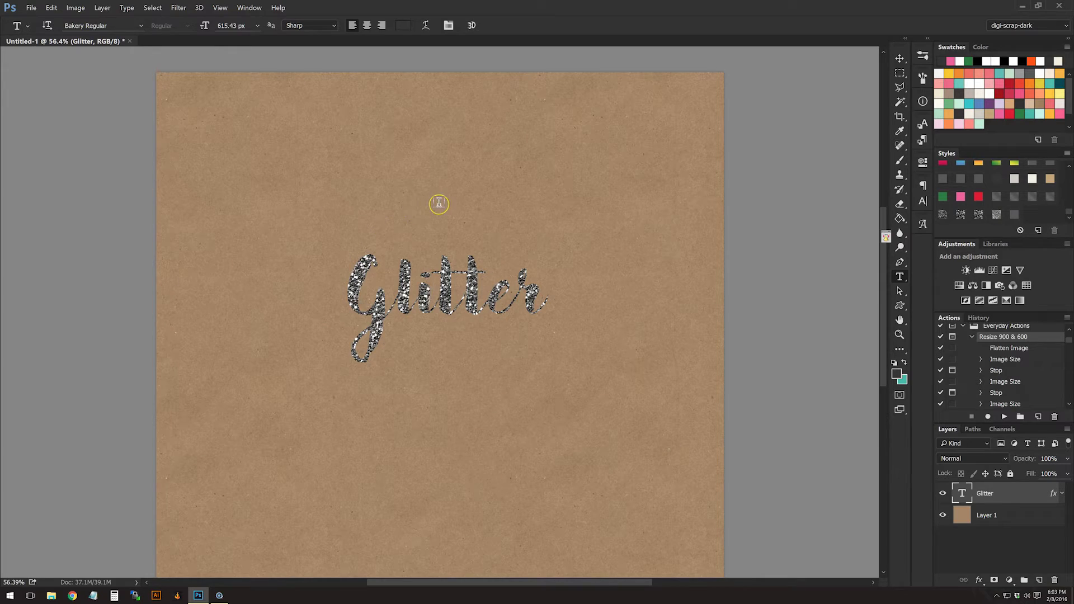
pyautogui.scroll(6, 360, 217)
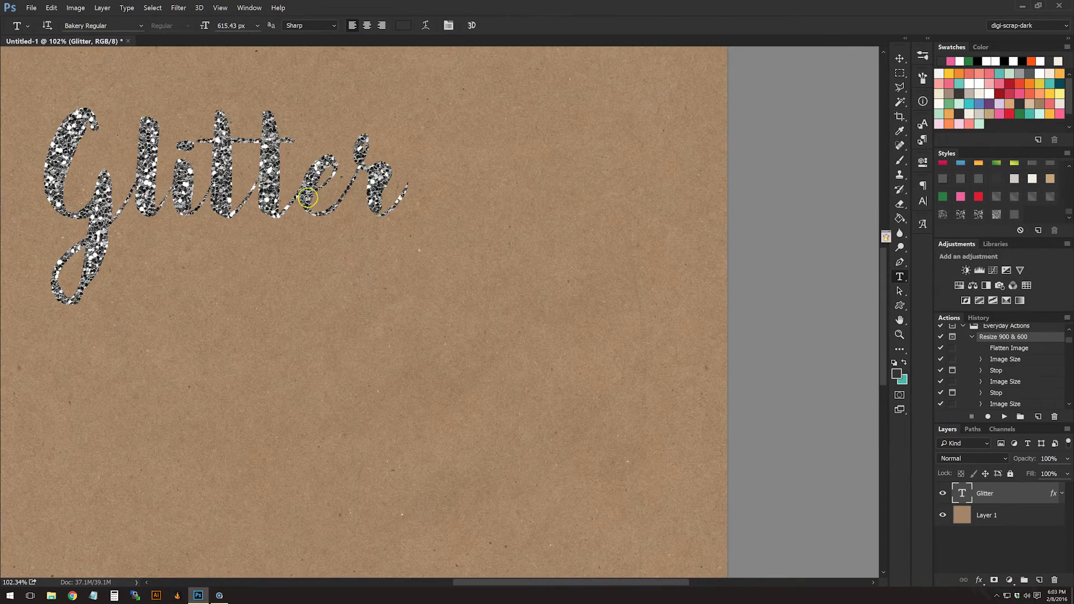
pyautogui.moveTo(611, 582); pyautogui.dragTo(542, 582)
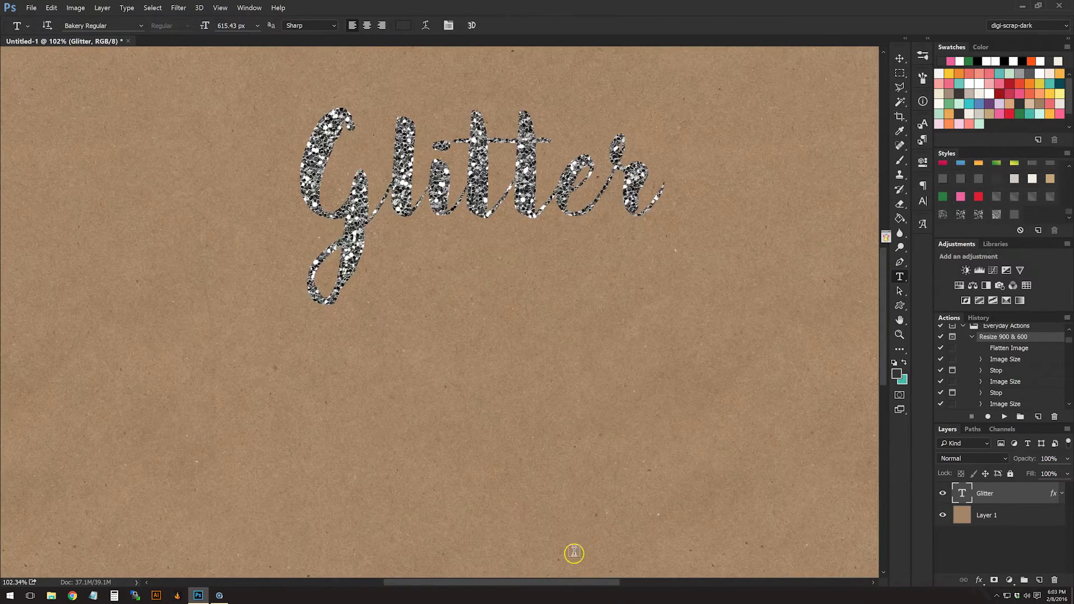
pyautogui.moveTo(886, 278); pyautogui.dragTo(887, 234)
pyautogui.scroll(5, 343, 294)
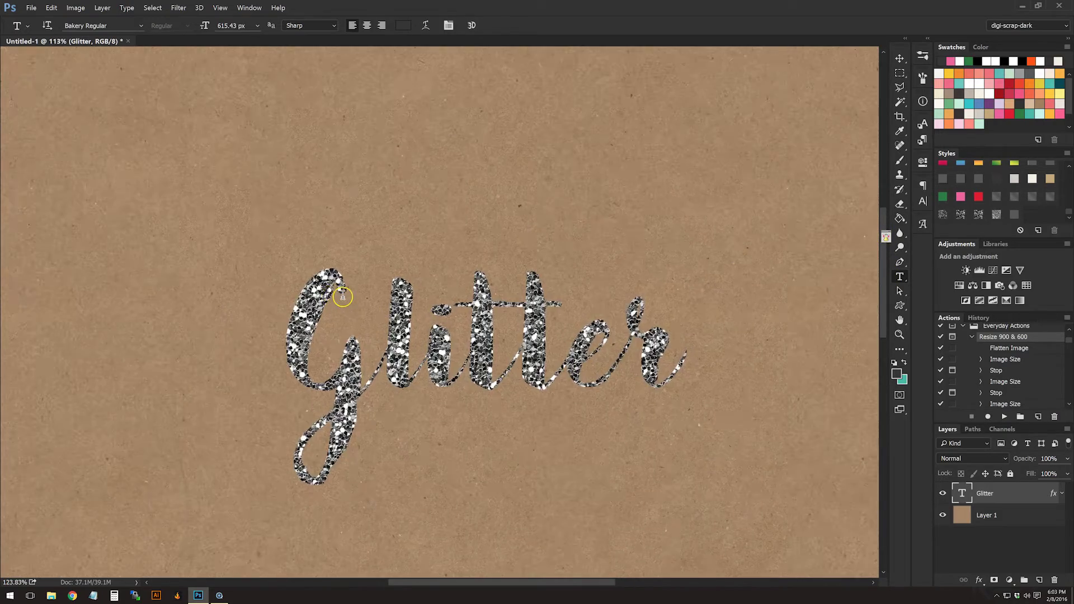
pyautogui.scroll(1, 343, 296)
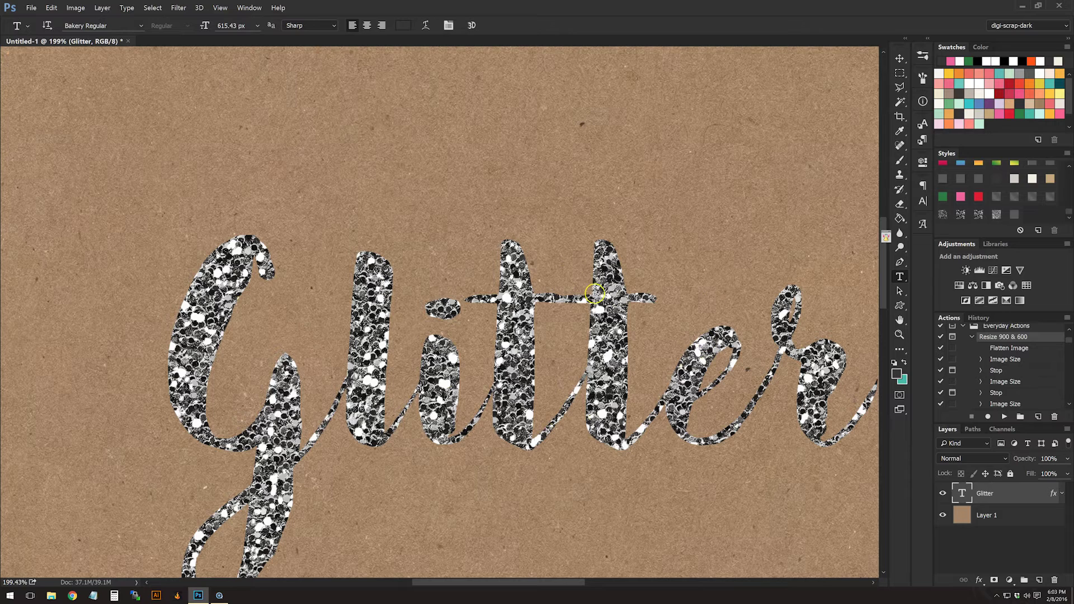
# Step: Create a work path from the Glitter text layer and add a new empty layer above it
pyautogui.click(559, 371)
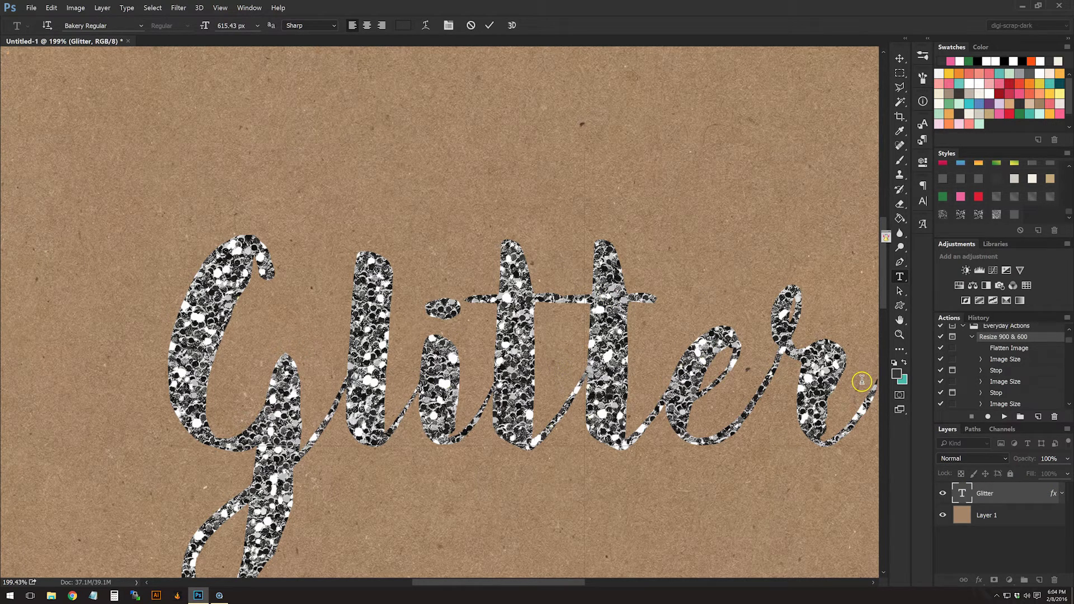
pyautogui.click(1019, 498)
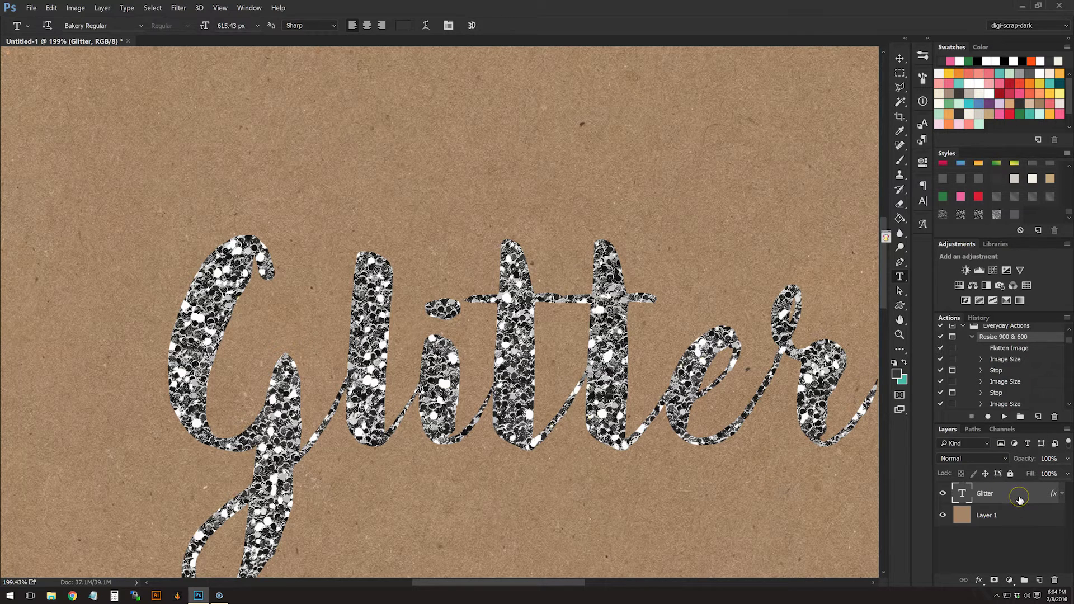
pyautogui.rightClick(1019, 498)
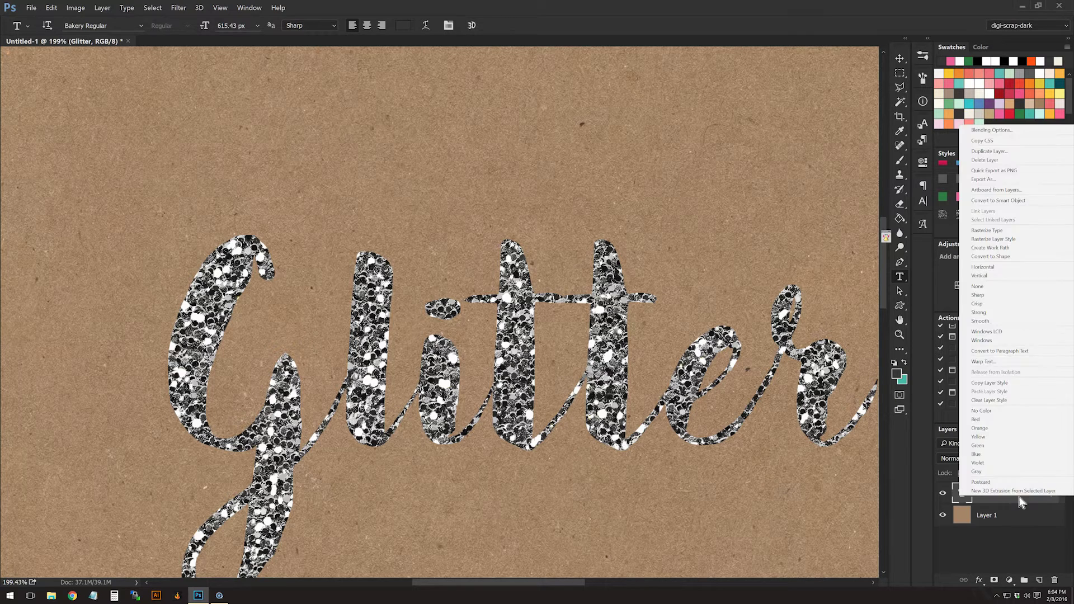
pyautogui.click(1013, 249)
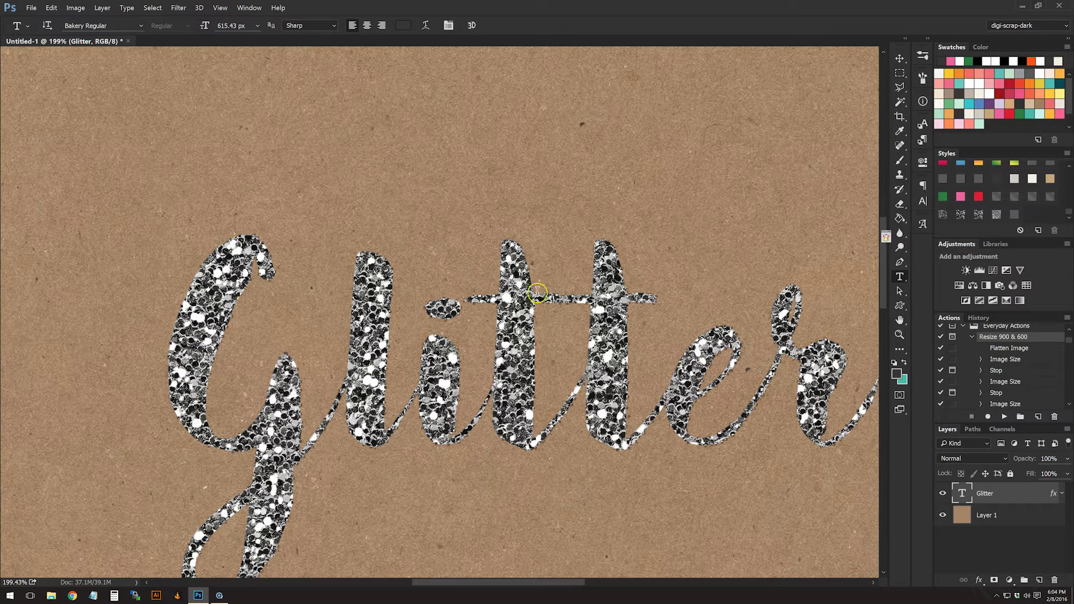
pyautogui.click(1039, 581)
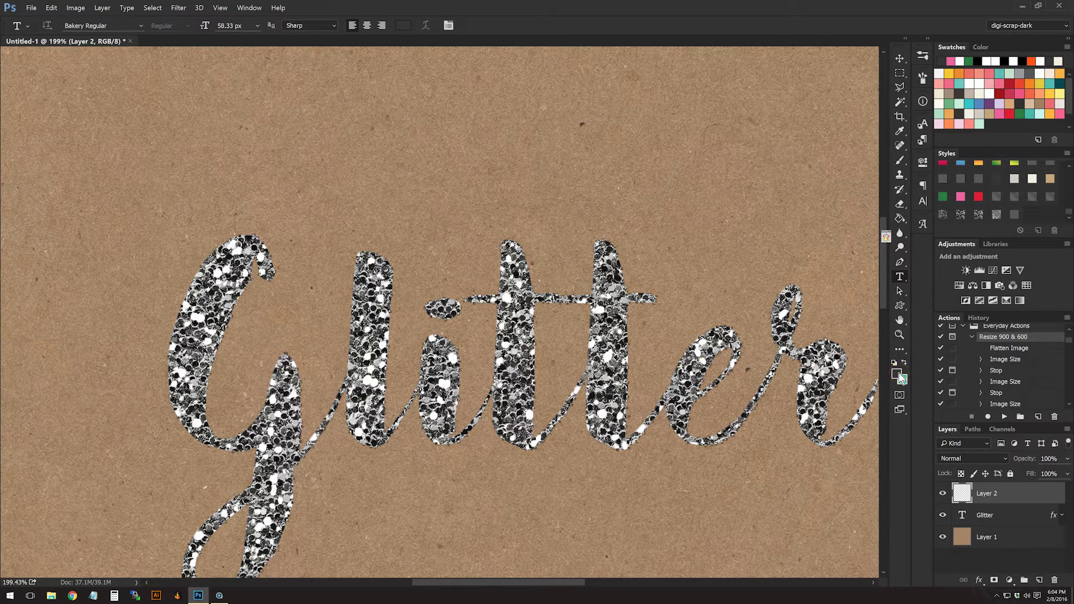
# Step: Clear the layer style from the Glitter text and recolour the text with a pink swatch
pyautogui.click(995, 514)
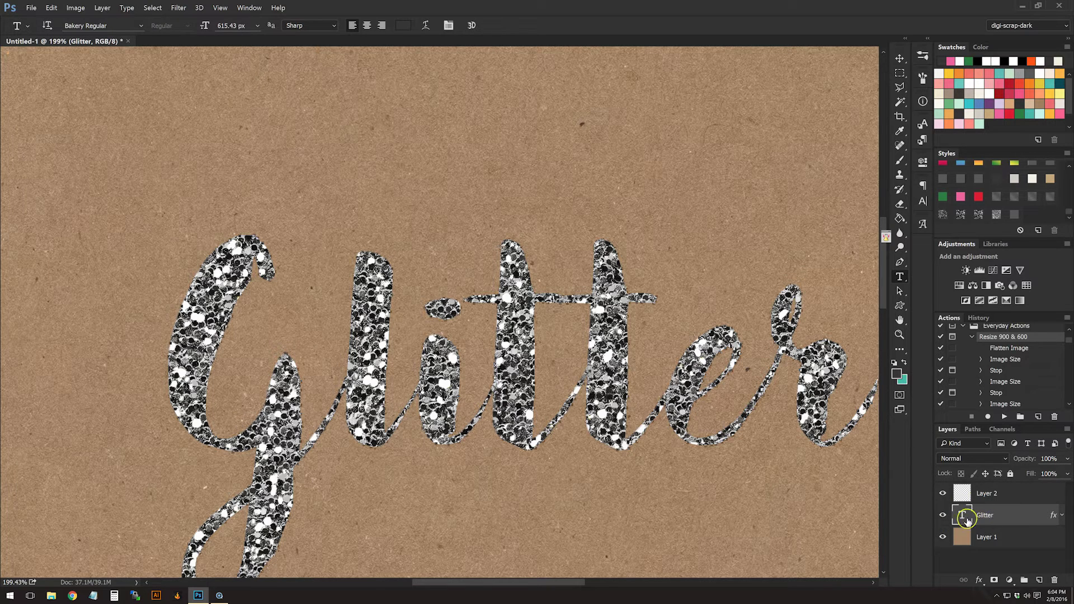
pyautogui.click(1021, 230)
pyautogui.click(896, 374)
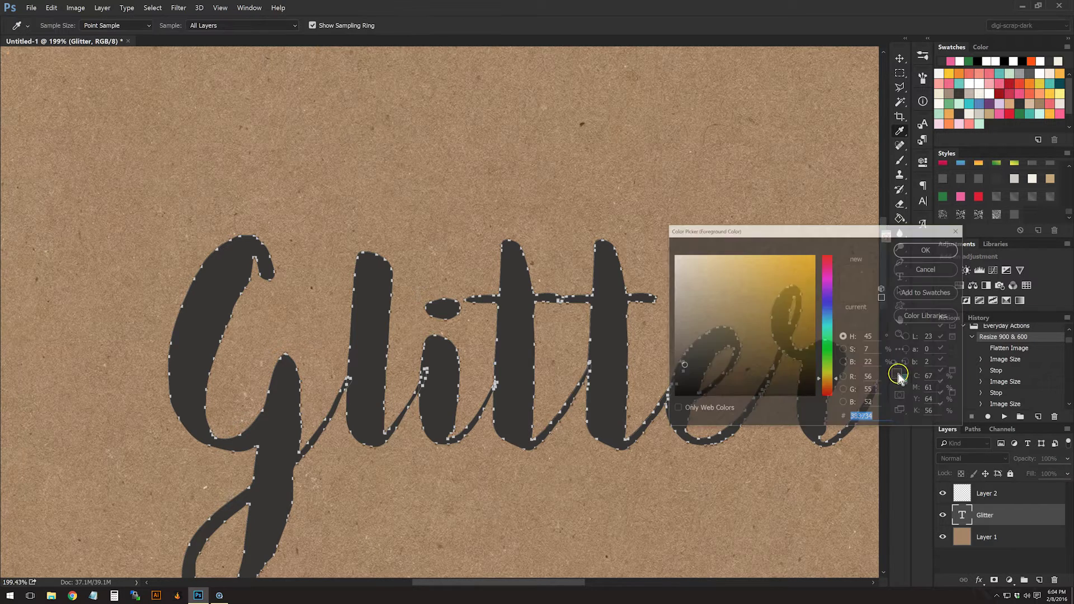
pyautogui.click(1058, 114)
pyautogui.click(927, 250)
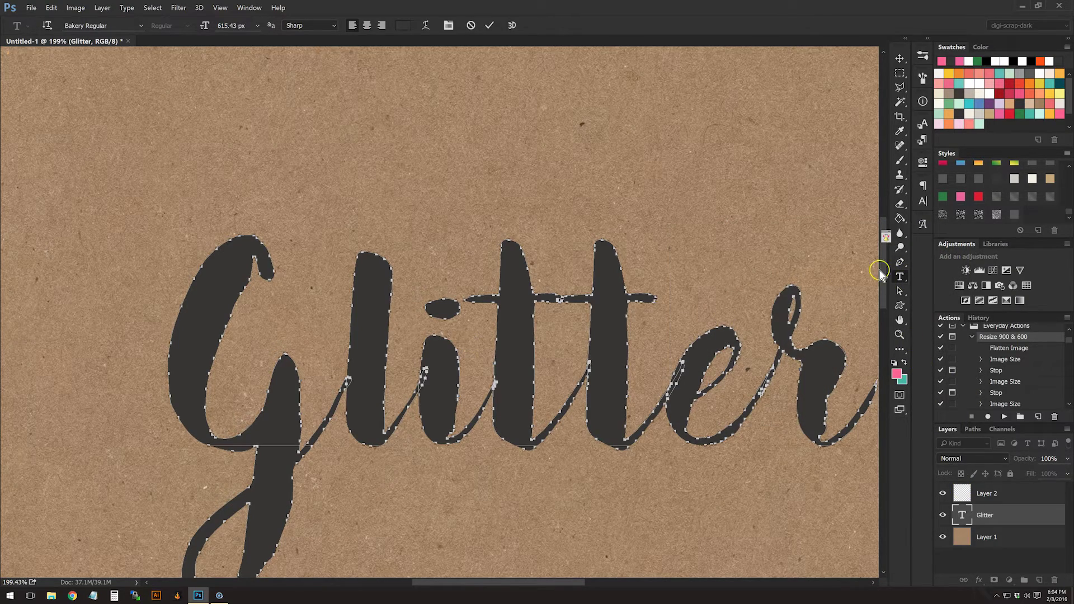
pyautogui.click(897, 375)
pyautogui.click(942, 248)
pyautogui.click(579, 335)
pyautogui.click(1013, 538)
pyautogui.click(1018, 521)
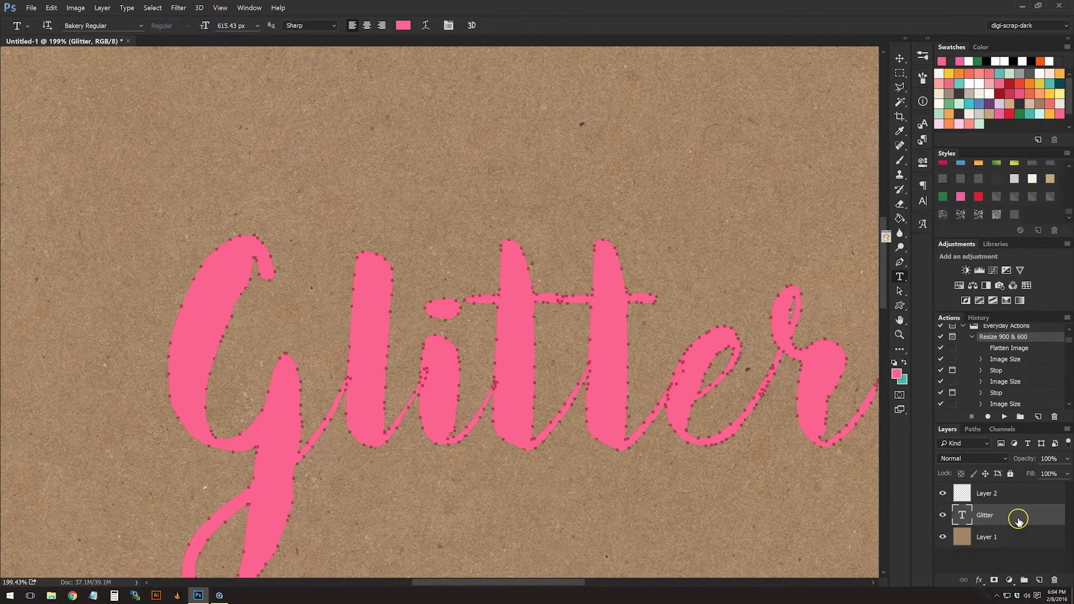
# Step: Reapply the seamless glitter style to the pink Glitter text layer
pyautogui.click(1012, 495)
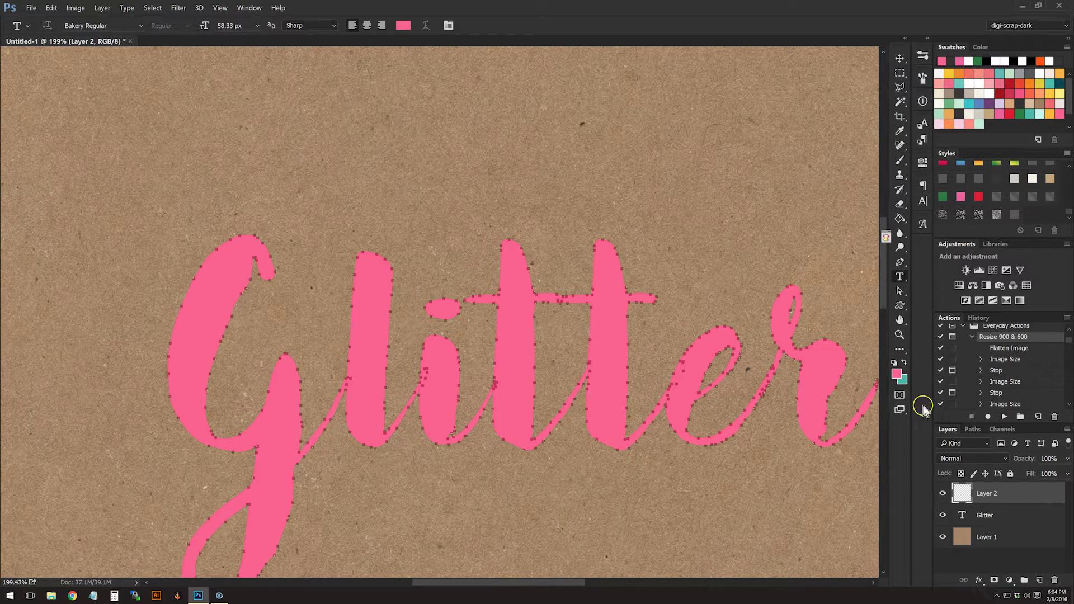
pyautogui.click(1000, 518)
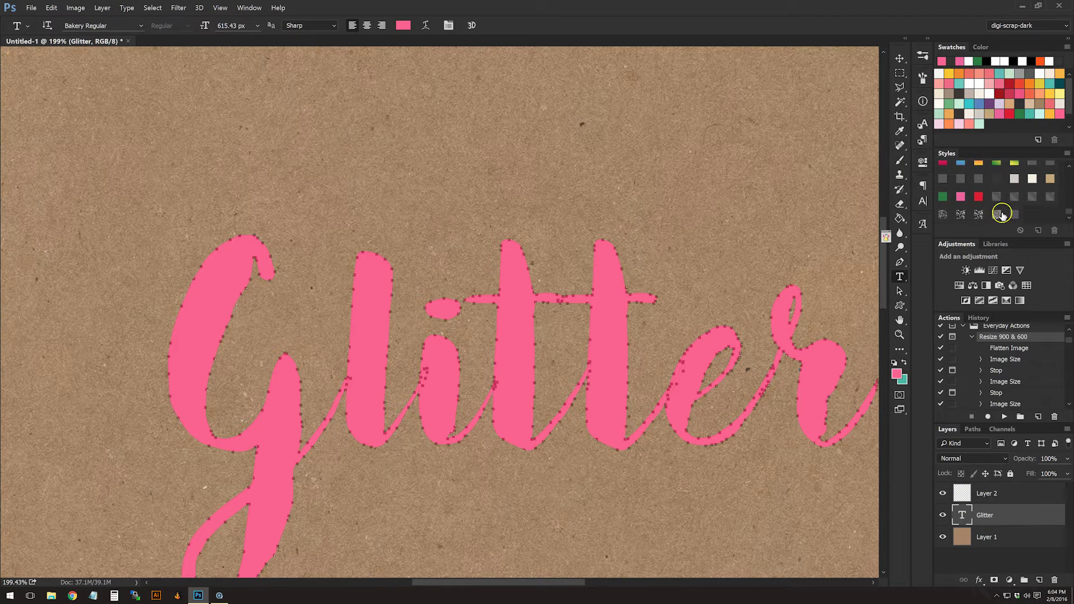
pyautogui.click(999, 214)
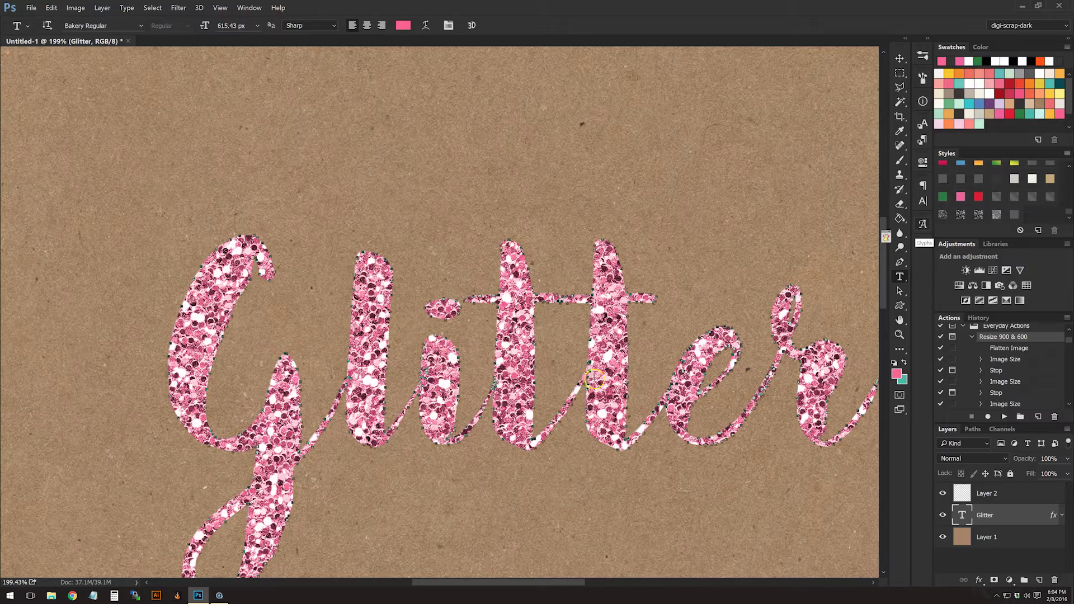
# Step: Select the empty Layer 2 and activate the Brush tool with the 13 px hard round preset
pyautogui.click(986, 500)
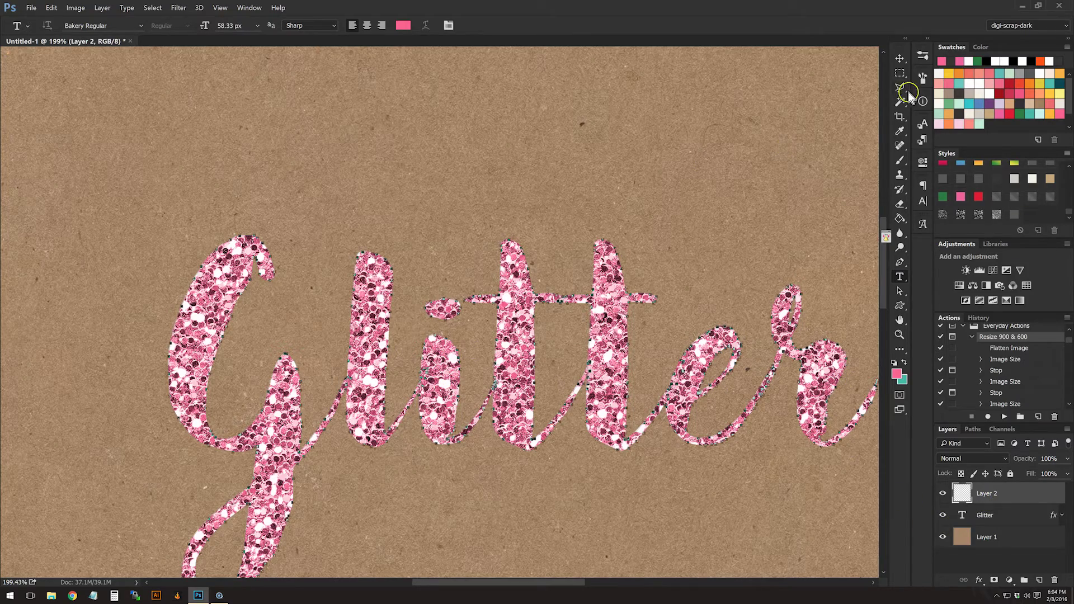
pyautogui.scroll(5, 347, 199)
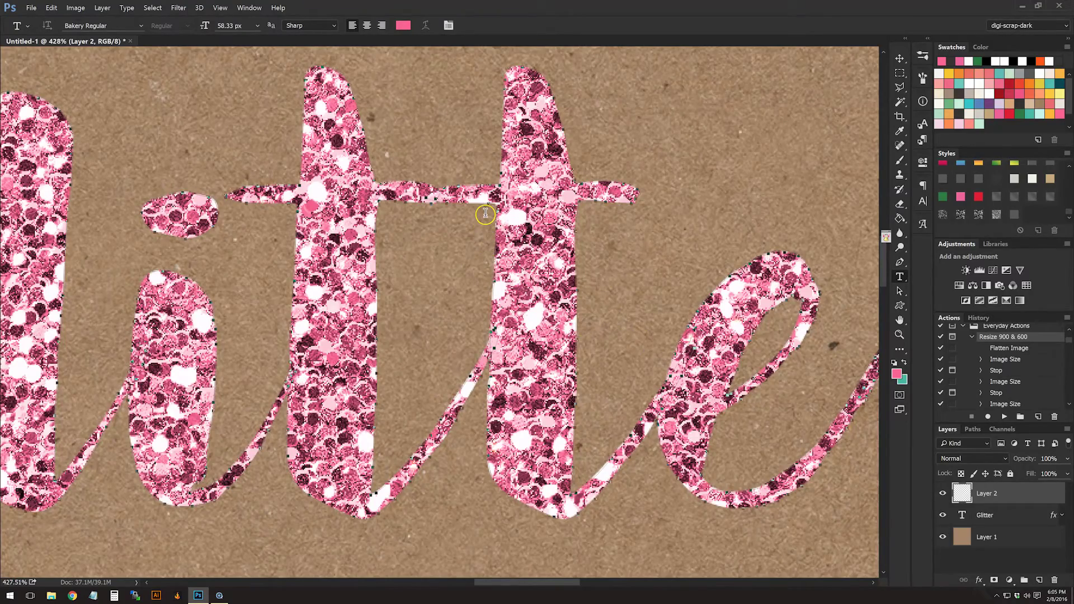
pyautogui.scroll(-3, 481, 216)
pyautogui.scroll(-3, 161, 197)
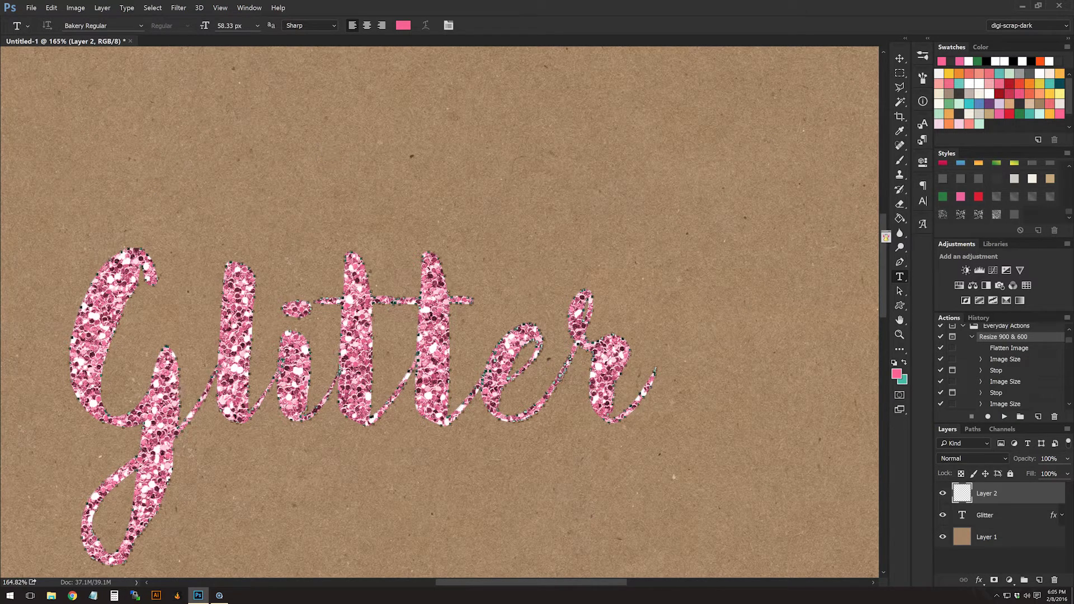
pyautogui.click(923, 56)
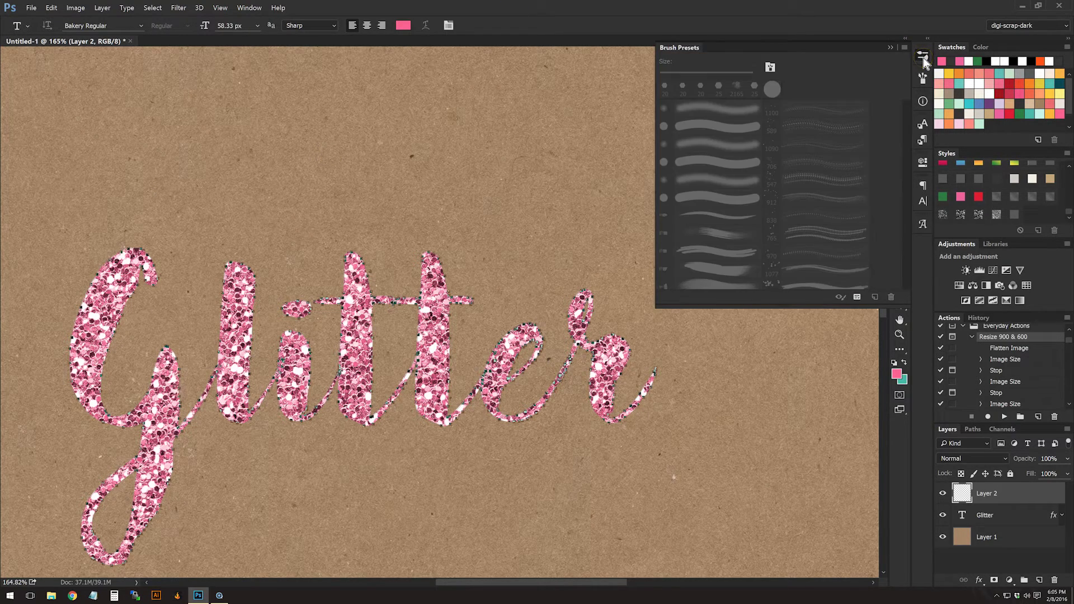
pyautogui.click(923, 57)
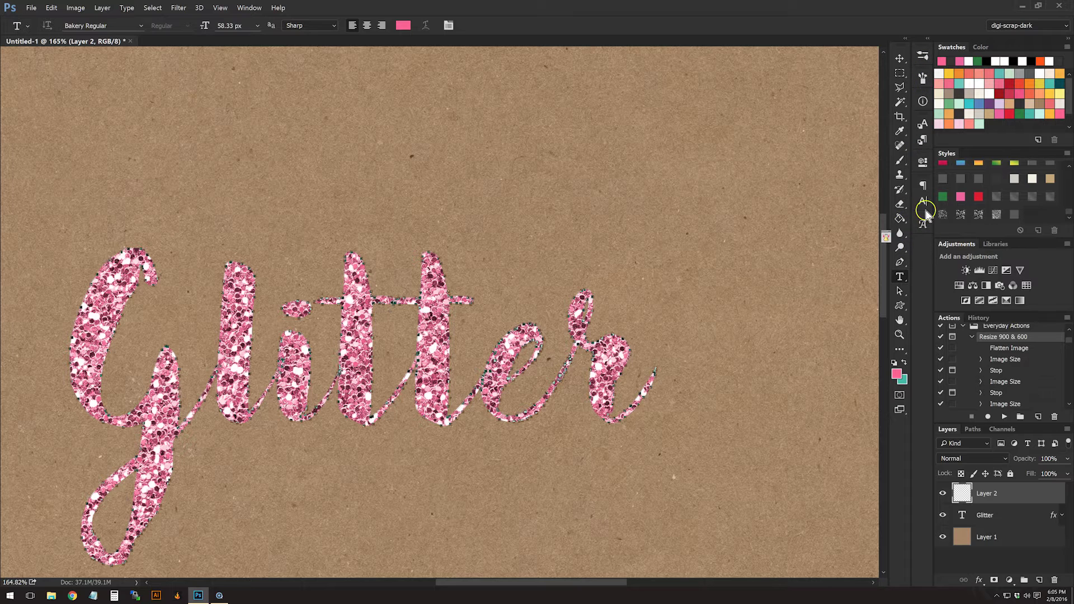
pyautogui.click(900, 161)
pyautogui.click(923, 56)
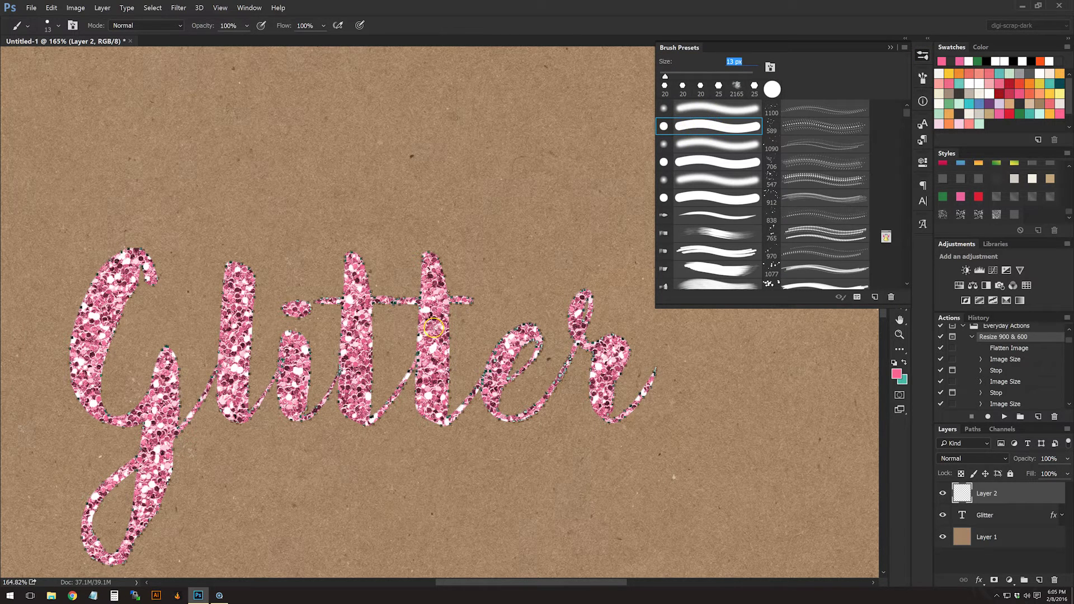
pyautogui.click(1000, 496)
# Step: Check the brush size against the glitter flakes and turn on Scattering for the brush
pyautogui.scroll(3, 492, 334)
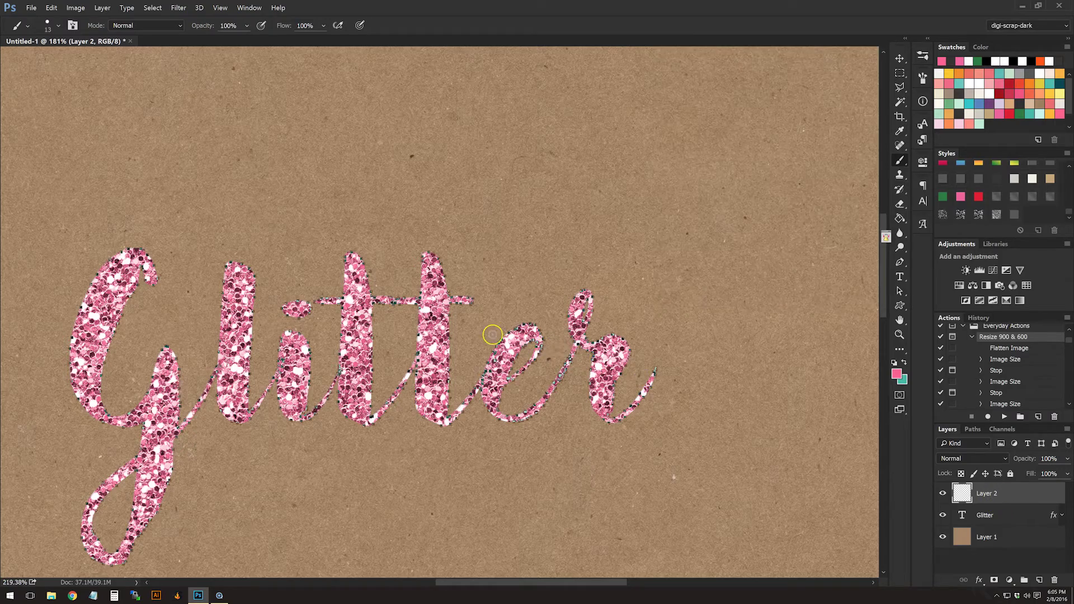
pyautogui.scroll(10, 493, 335)
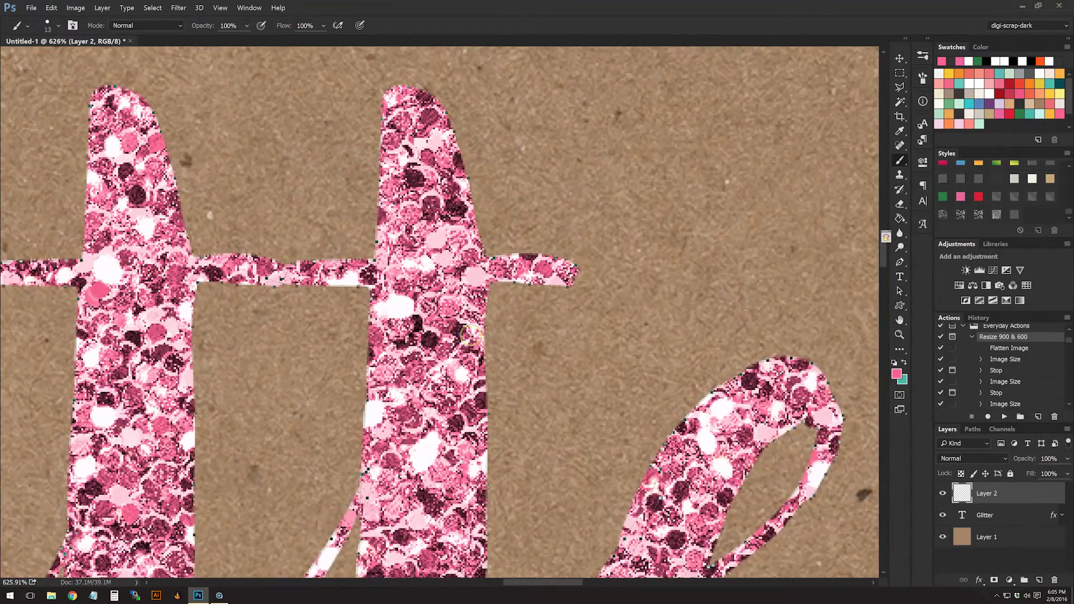
pyautogui.scroll(1, 470, 334)
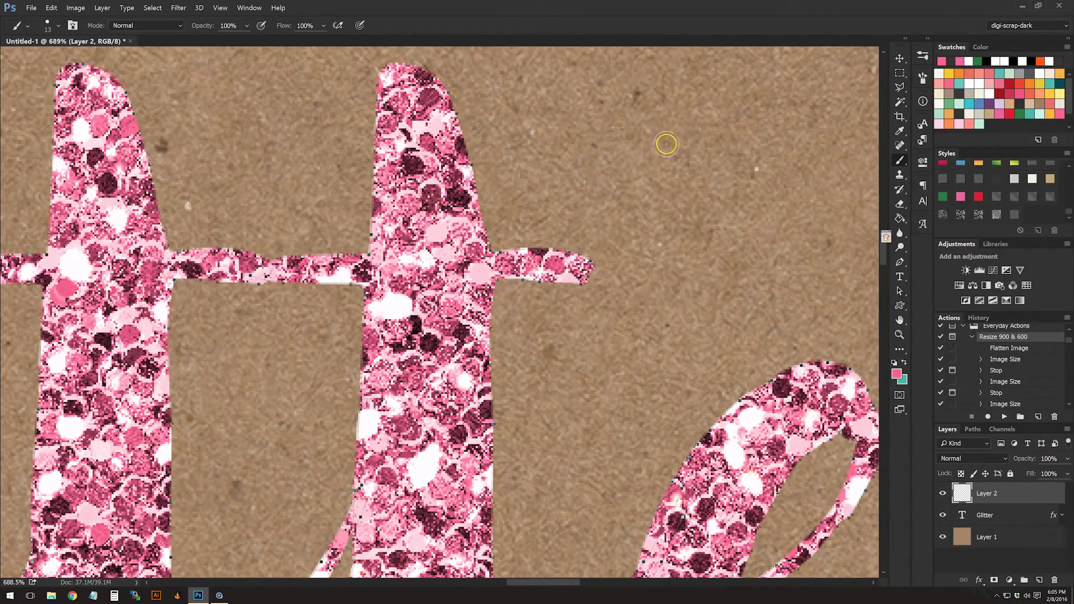
pyautogui.click(51, 28)
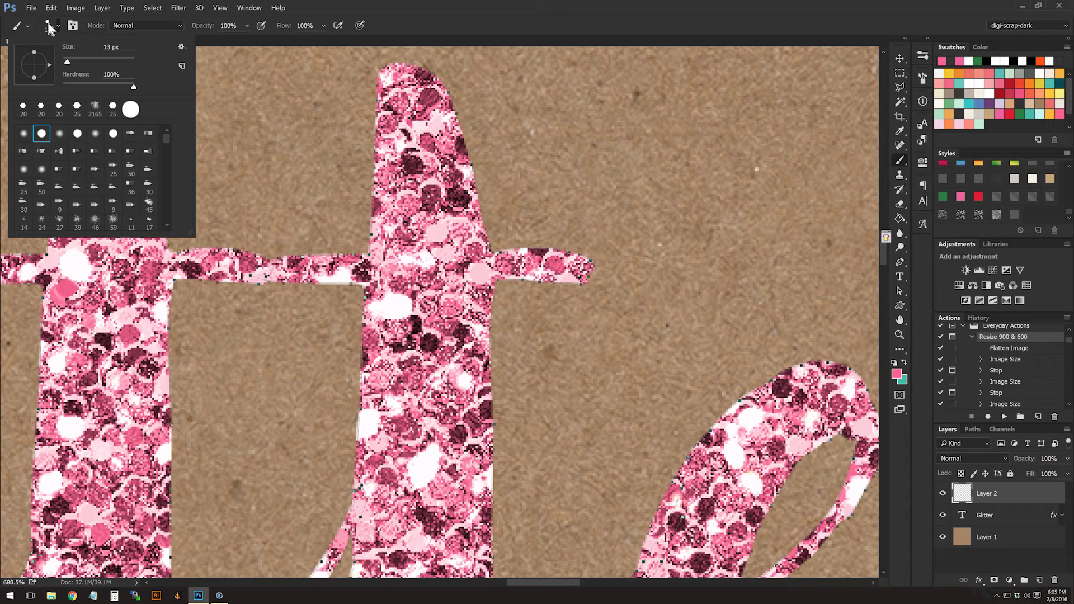
pyautogui.click(556, 265)
pyautogui.click(922, 78)
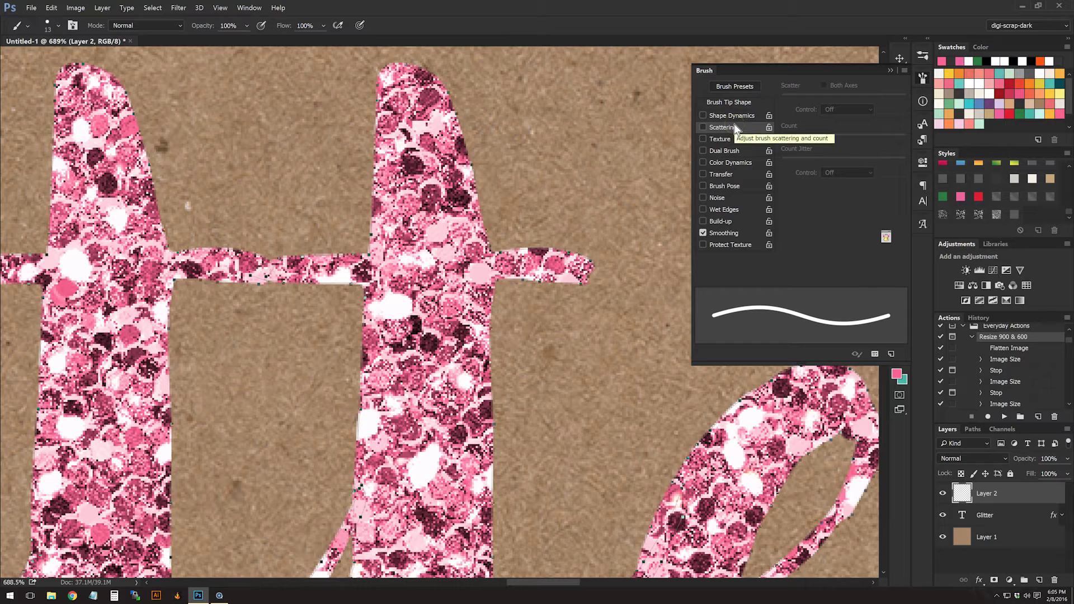
pyautogui.click(703, 127)
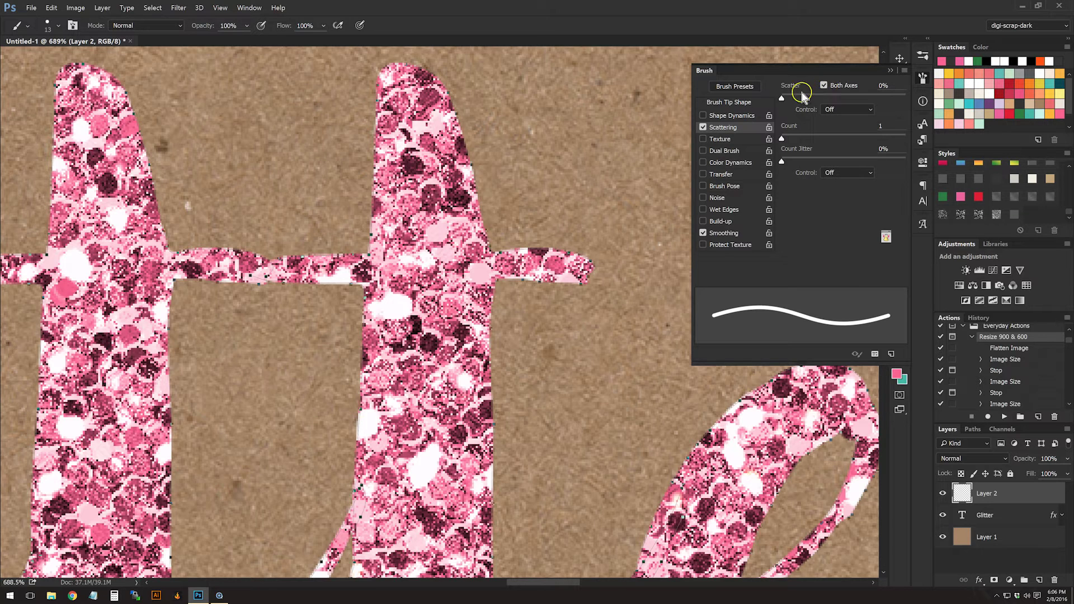
# Step: Set the brush's scatter to 153%, its count to 2 and its count jitter to 100%
pyautogui.moveTo(782, 99); pyautogui.dragTo(804, 99)
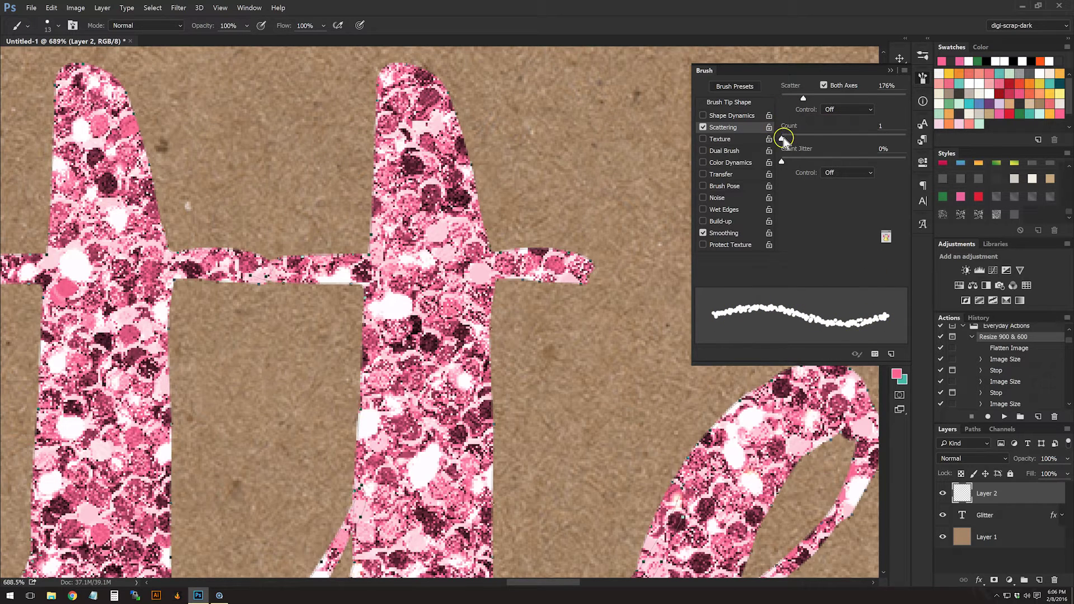
pyautogui.moveTo(786, 140); pyautogui.dragTo(790, 141)
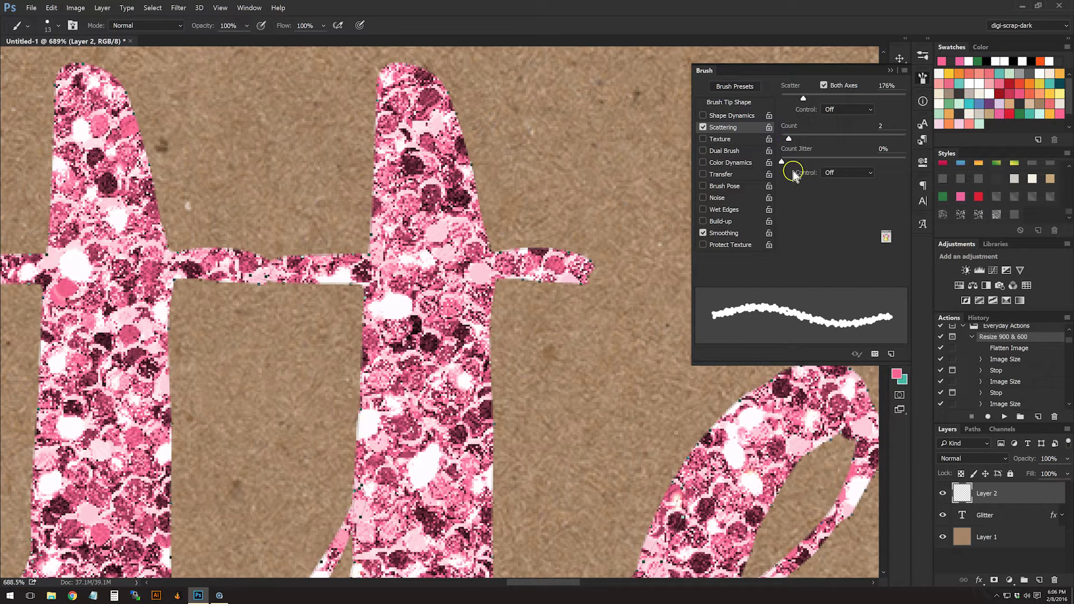
pyautogui.moveTo(789, 139); pyautogui.dragTo(869, 145)
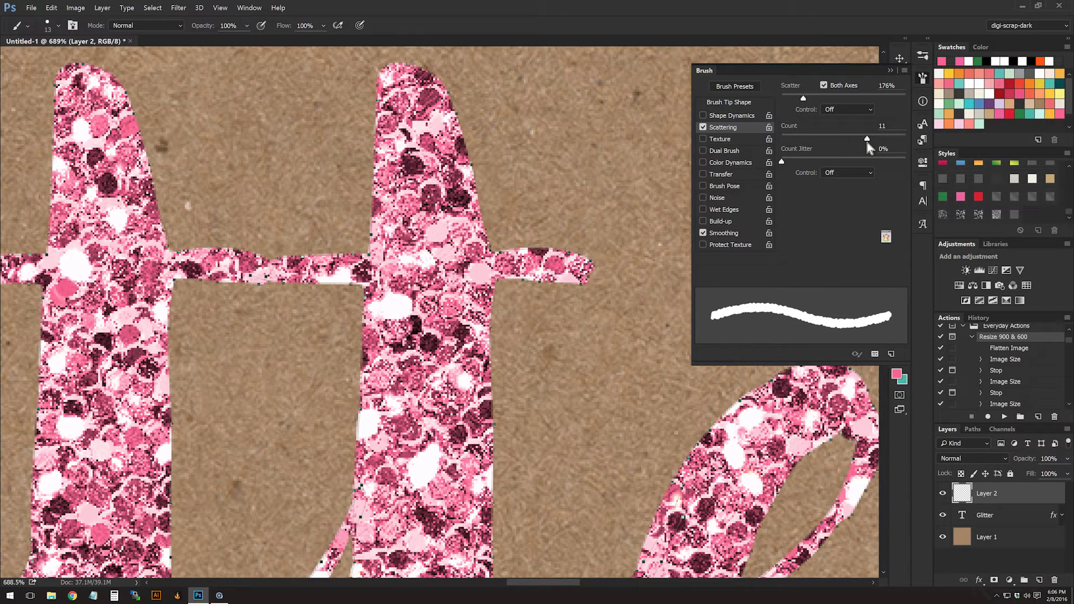
pyautogui.moveTo(869, 147)
pyautogui.mouseDown()
pyautogui.moveTo(792, 140)
pyautogui.moveTo(862, 162)
pyautogui.moveTo(952, 155)
pyautogui.mouseUp()
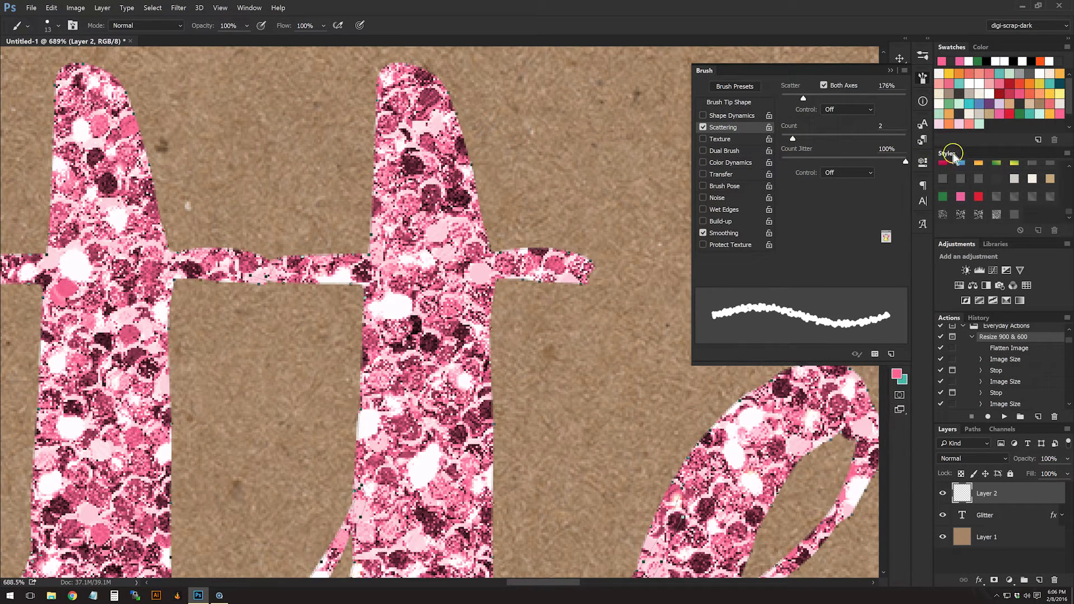
pyautogui.moveTo(792, 137)
pyautogui.mouseDown()
pyautogui.moveTo(851, 141)
pyautogui.moveTo(787, 141)
pyautogui.mouseUp()
pyautogui.moveTo(804, 101)
pyautogui.mouseDown()
pyautogui.moveTo(905, 103)
pyautogui.moveTo(792, 101)
pyautogui.moveTo(801, 103)
pyautogui.mouseUp()
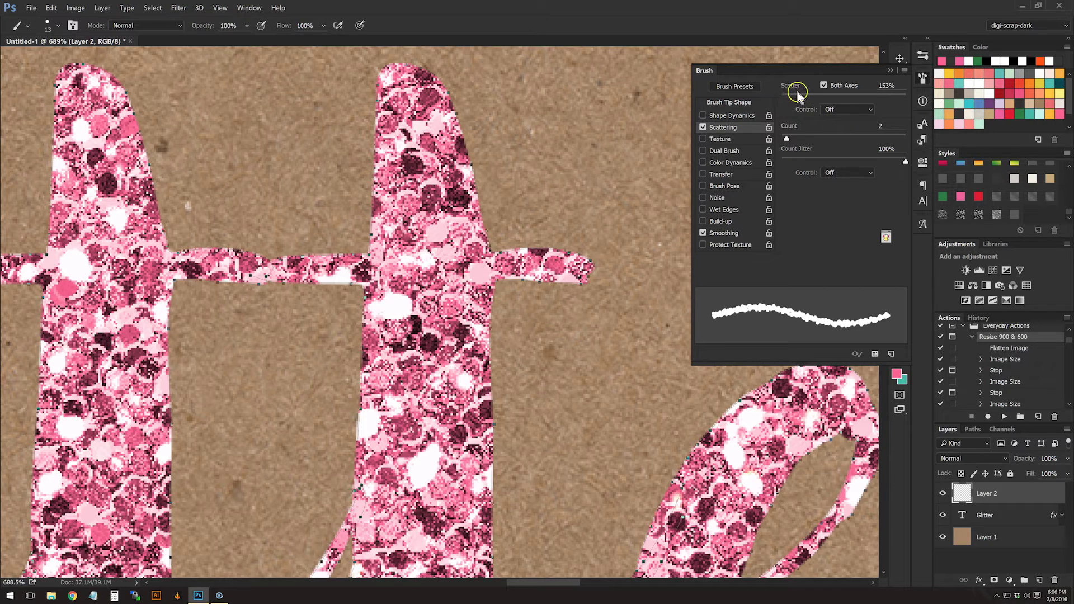
# Step: Set the 13 px brush's spacing to 149% and turn on Shape Dynamics
pyautogui.click(727, 103)
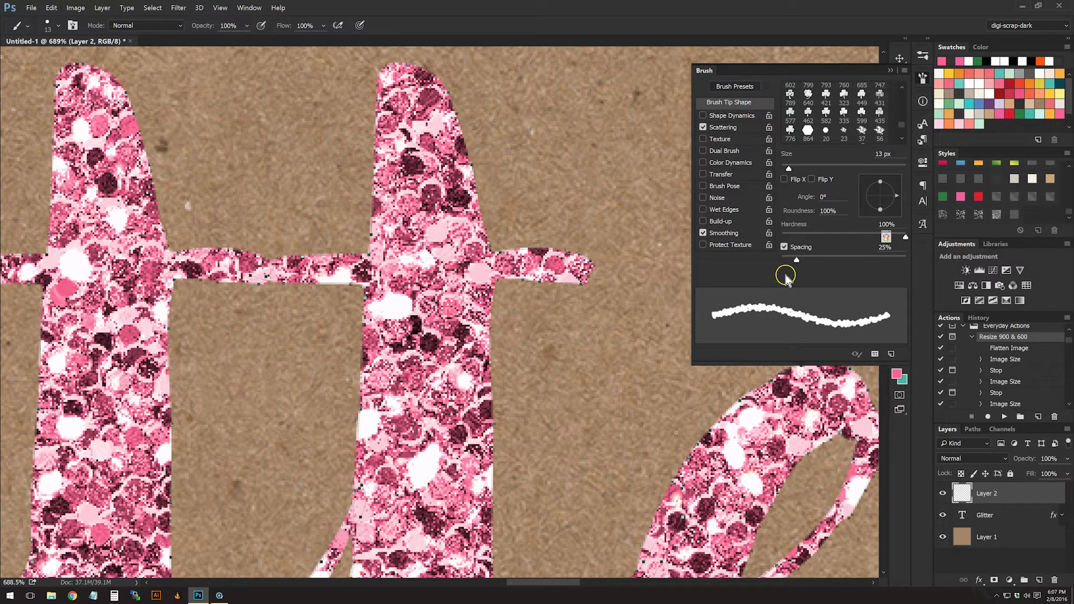
pyautogui.moveTo(797, 261); pyautogui.dragTo(859, 262)
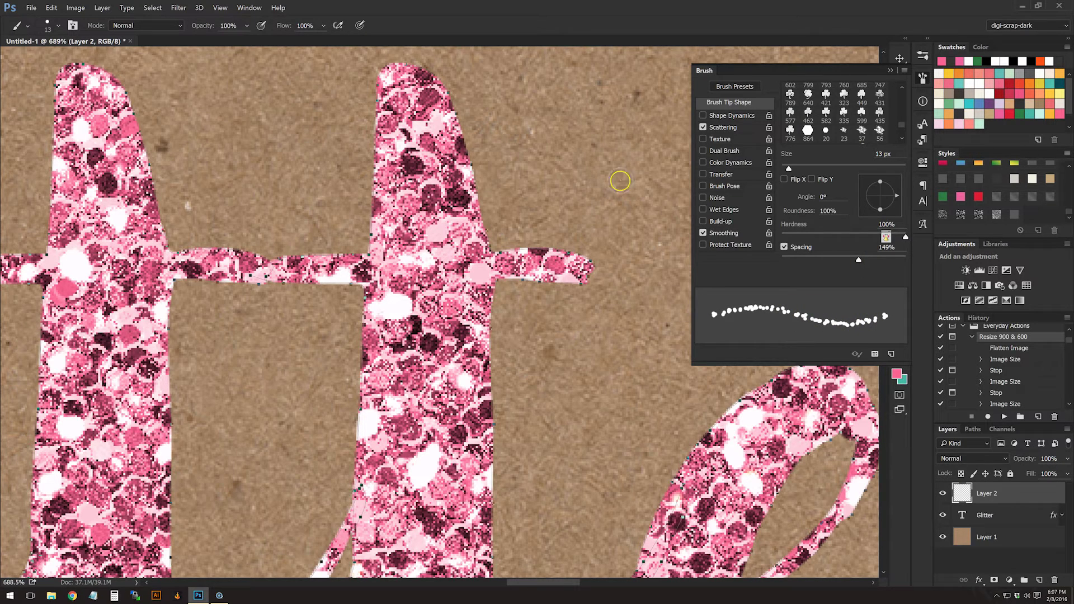
pyautogui.click(729, 116)
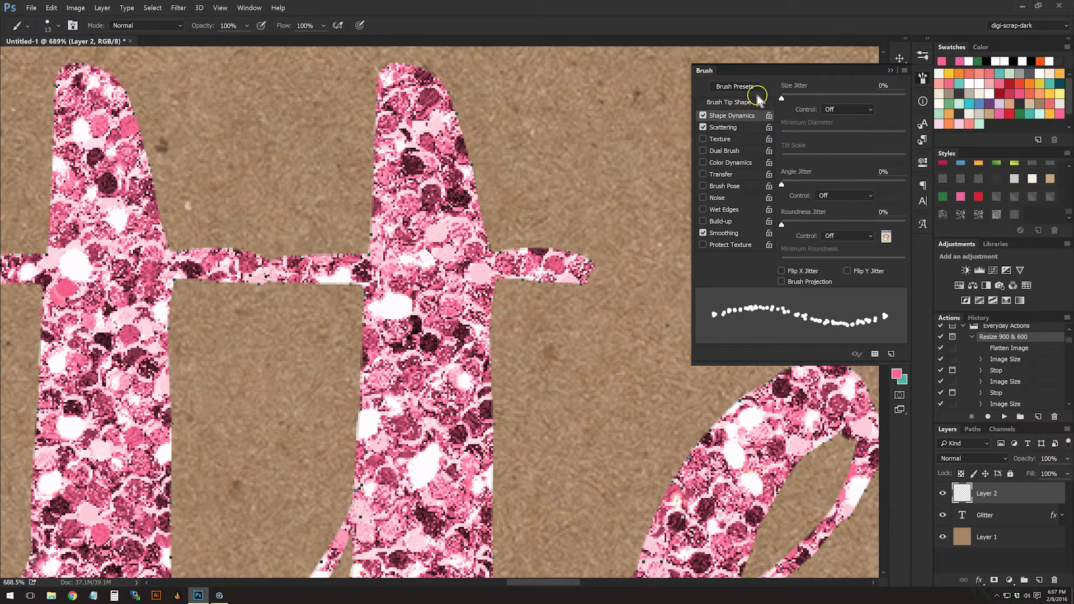
# Step: Set the brush's scatter to 243% and keep the count at 2
pyautogui.click(727, 128)
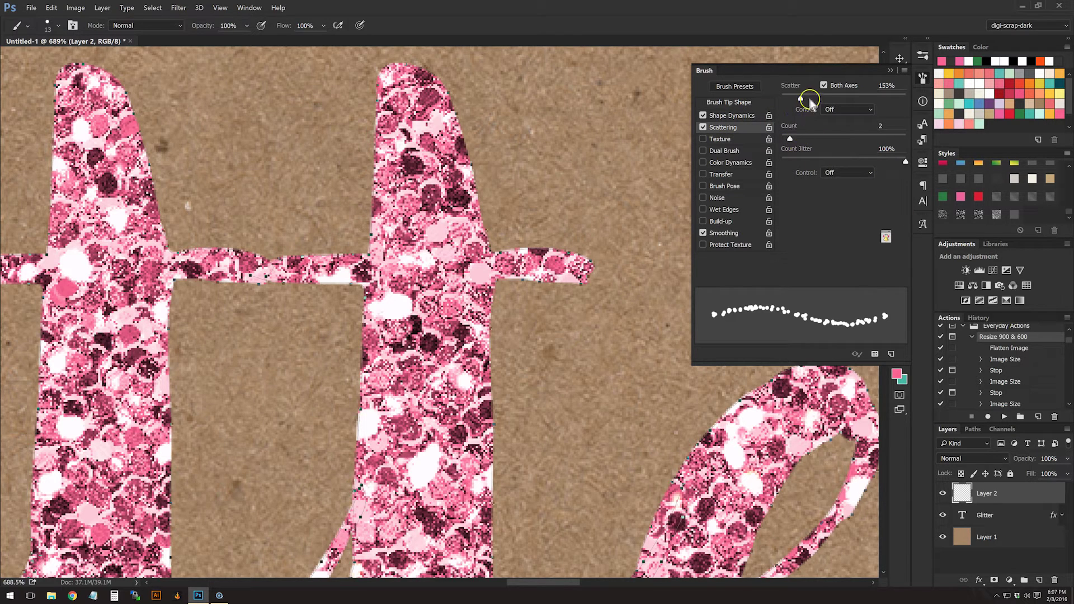
pyautogui.moveTo(800, 98); pyautogui.dragTo(842, 100)
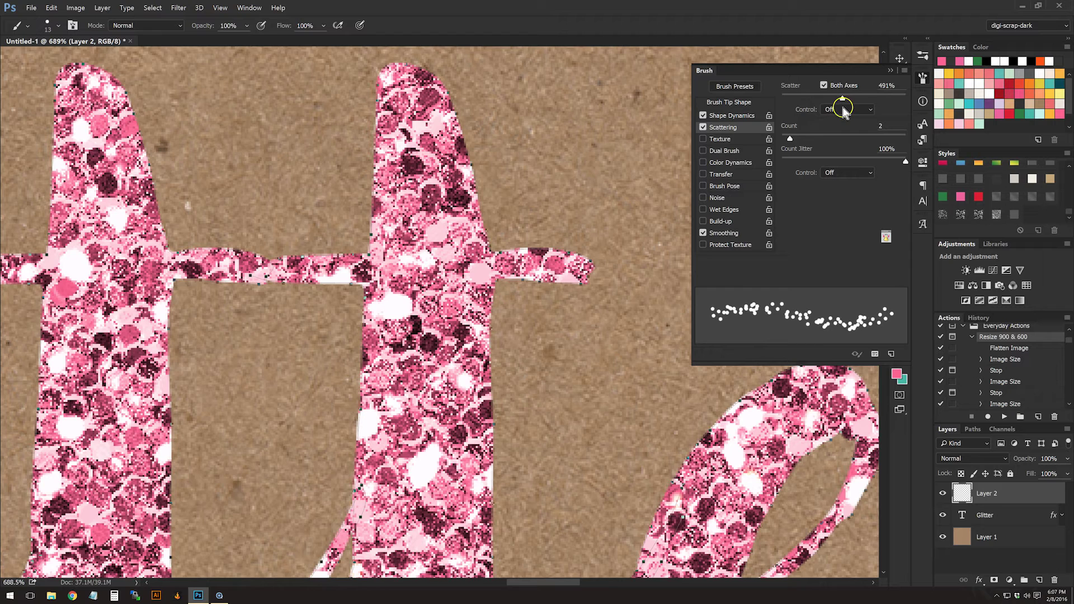
pyautogui.moveTo(791, 140)
pyautogui.mouseDown()
pyautogui.moveTo(929, 155)
pyautogui.moveTo(780, 146)
pyautogui.moveTo(980, 151)
pyautogui.moveTo(799, 156)
pyautogui.moveTo(793, 147)
pyautogui.mouseUp()
pyautogui.moveTo(842, 99); pyautogui.dragTo(813, 107)
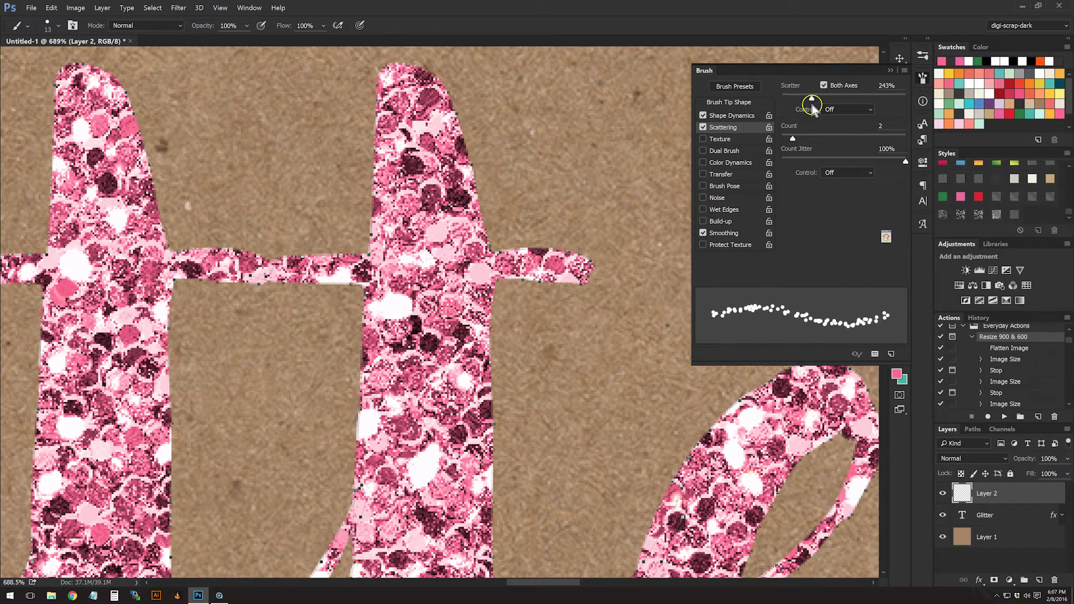
# Step: Set the brush tip's spacing to 60%
pyautogui.click(744, 103)
pyautogui.moveTo(859, 263); pyautogui.dragTo(821, 262)
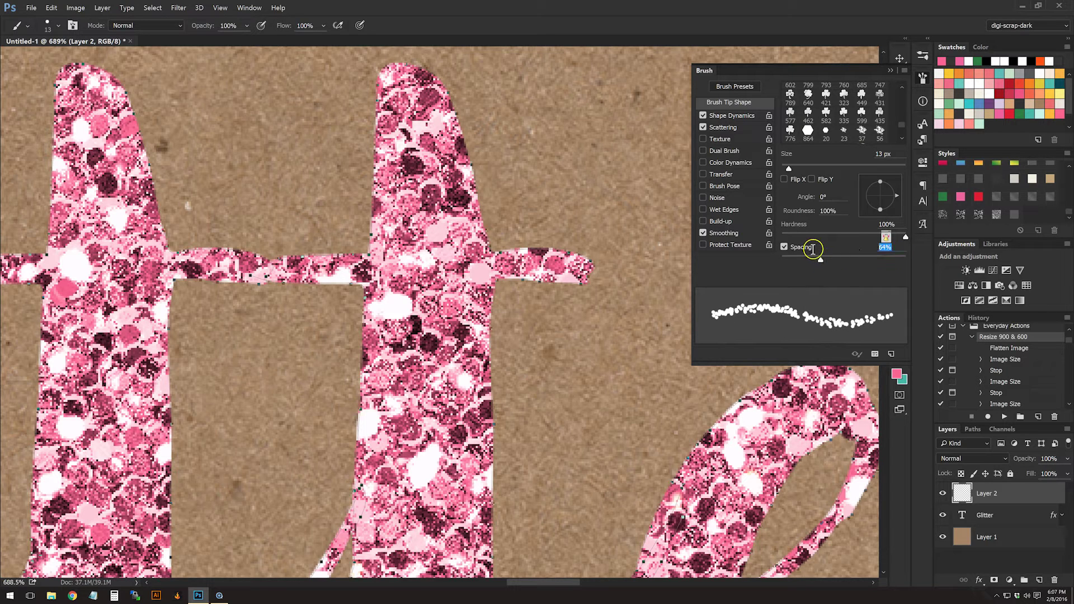
pyautogui.write('60')
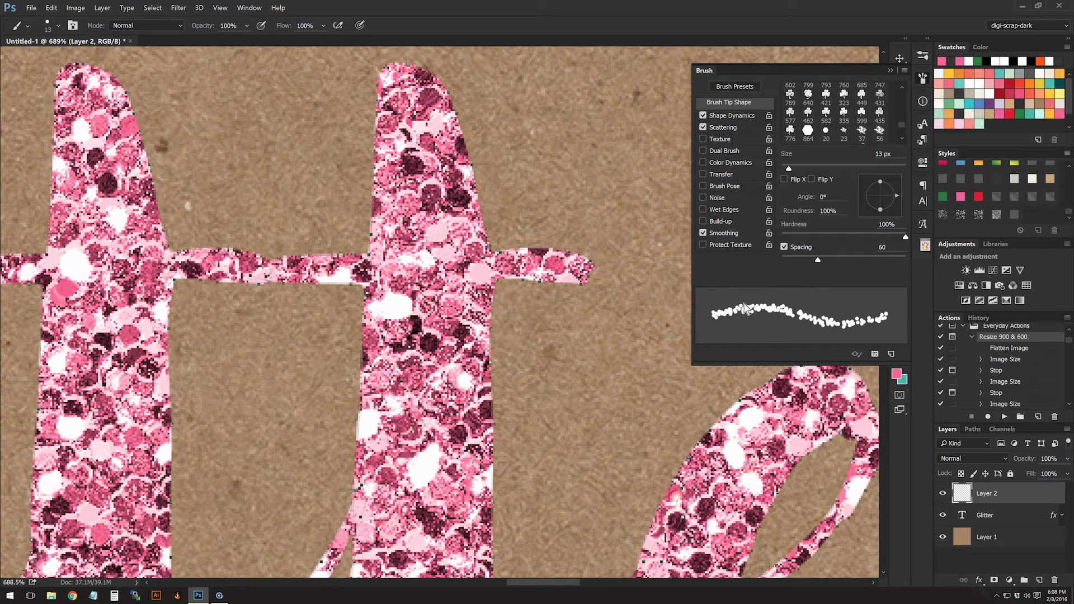
# Step: Save the brush as a new preset named "small close together glitter" with its size captured
pyautogui.click(905, 70)
pyautogui.click(905, 71)
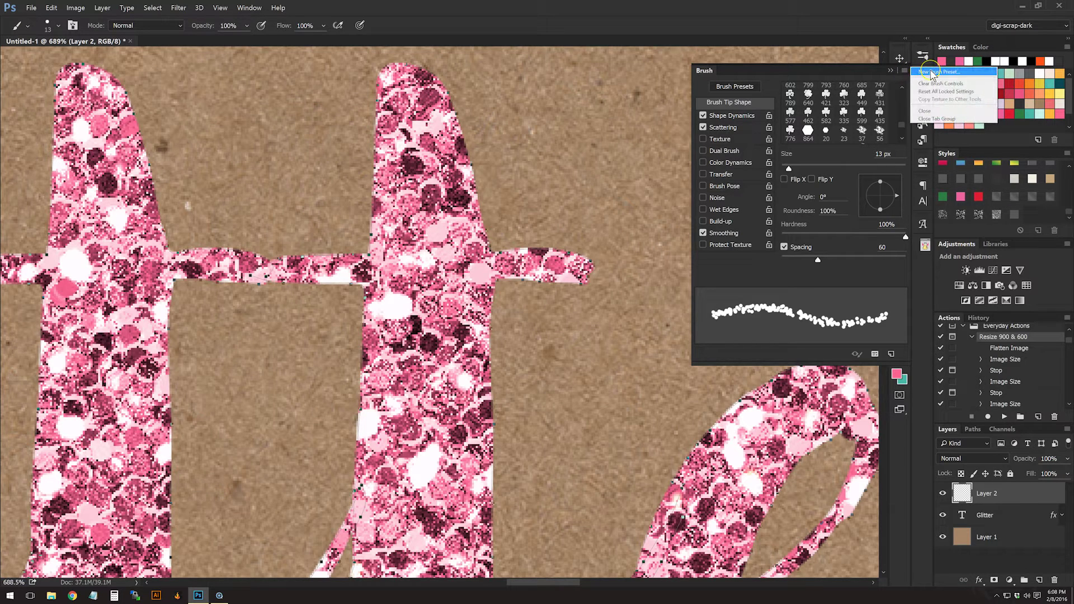
pyautogui.click(932, 72)
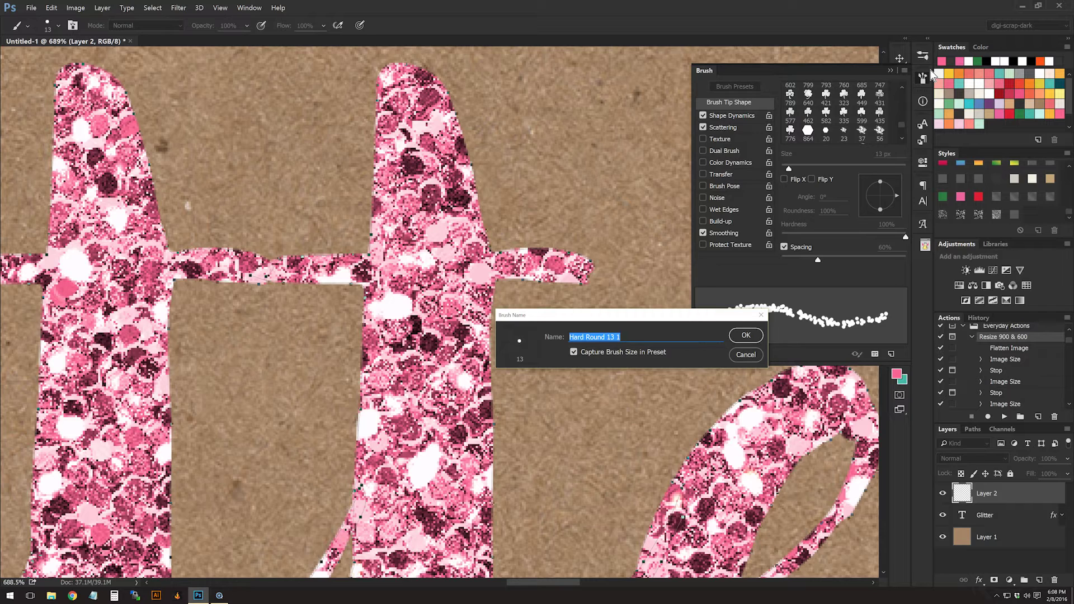
pyautogui.write('small close together glitter')
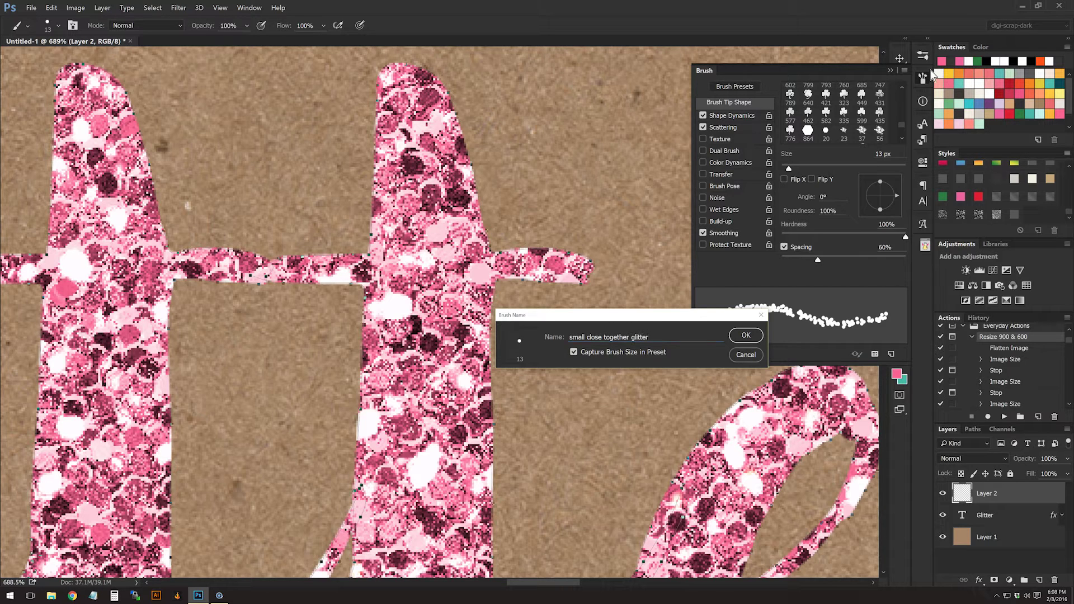
pyautogui.press('Return')
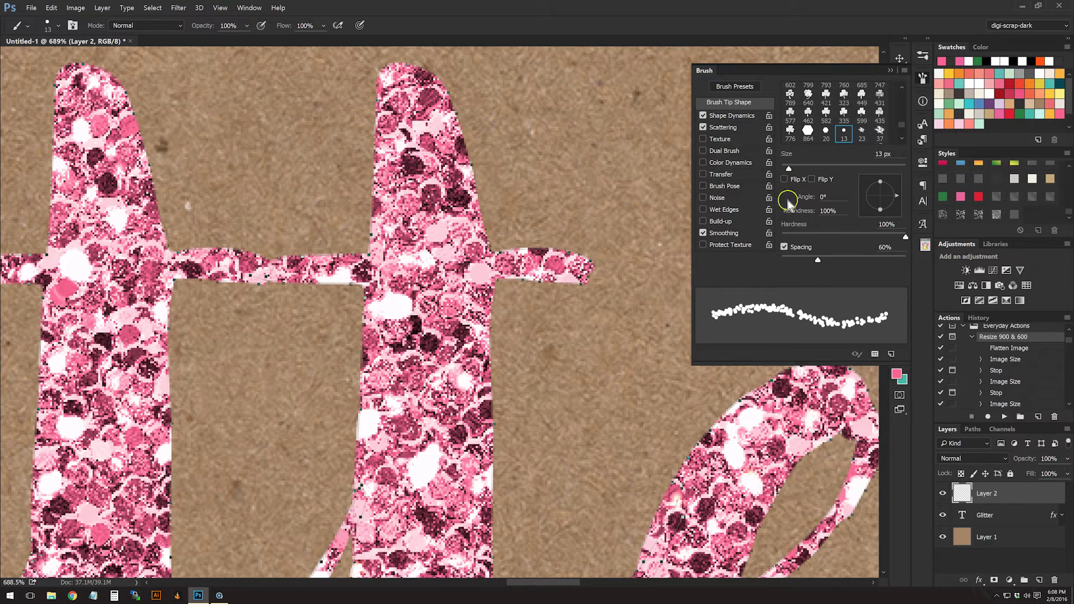
# Step: Set the brush's spacing to 118%, its scatter to 770% and its count to 6
pyautogui.moveTo(817, 260); pyautogui.dragTo(842, 257)
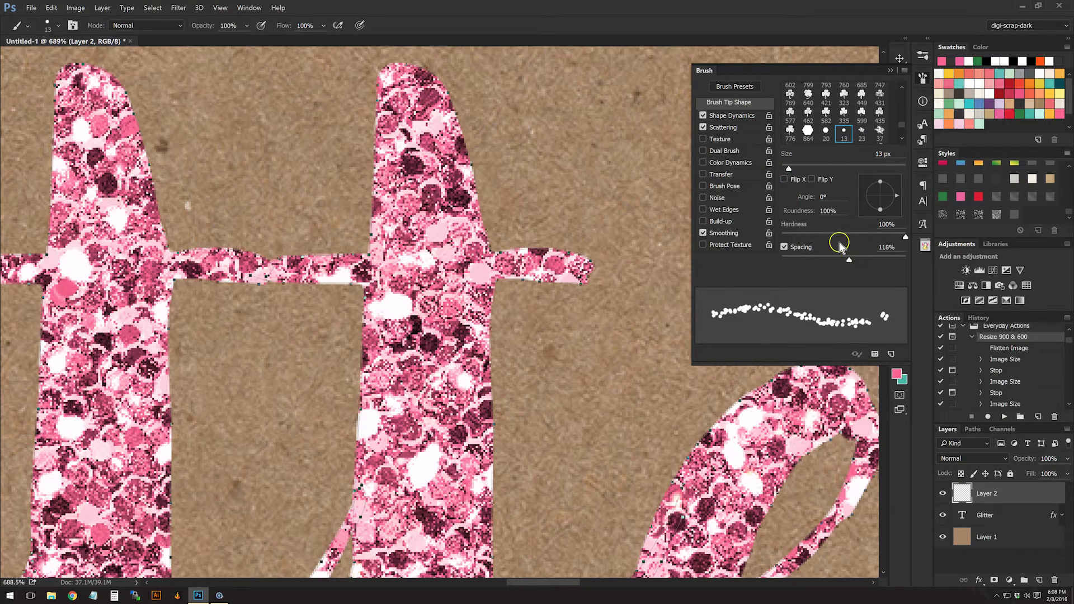
pyautogui.click(745, 129)
pyautogui.moveTo(813, 99); pyautogui.dragTo(877, 103)
pyautogui.moveTo(791, 139); pyautogui.dragTo(820, 140)
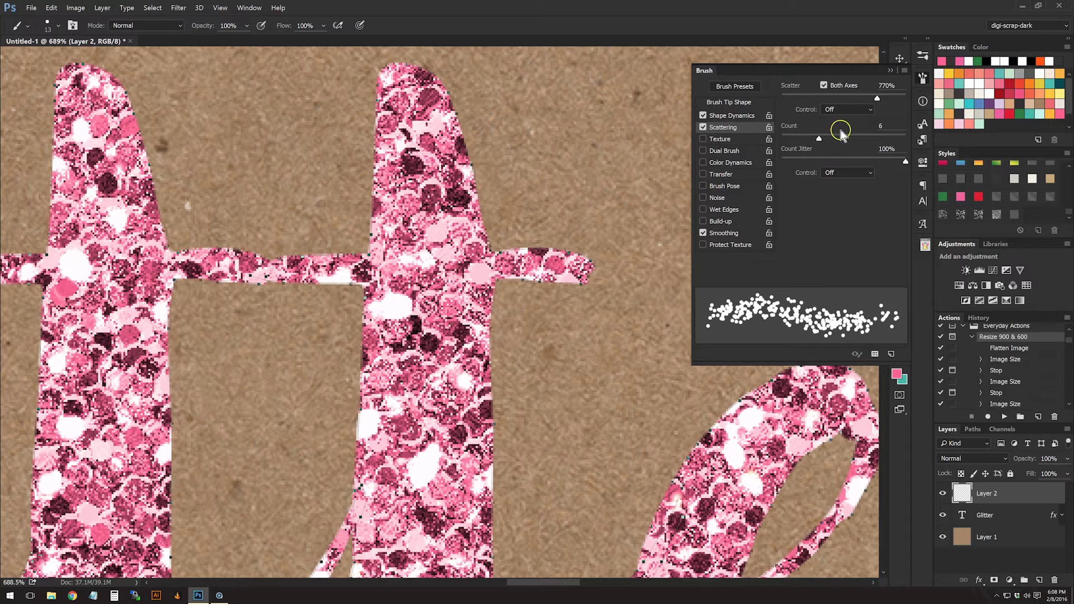
# Step: Save this looser brush as a new preset named "spread out glitter" with its size captured
pyautogui.click(904, 69)
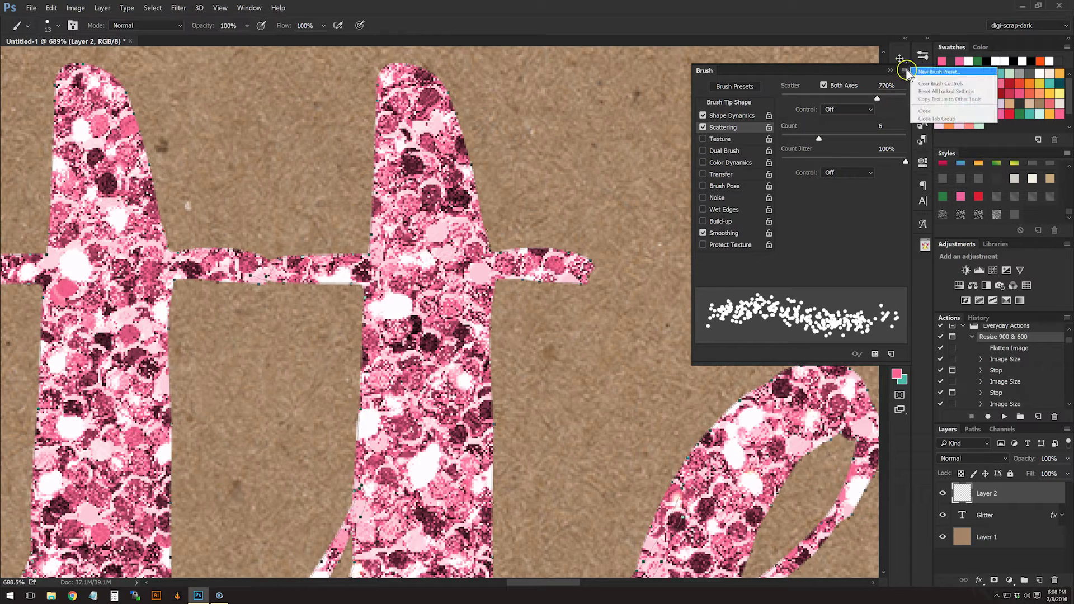
pyautogui.click(926, 73)
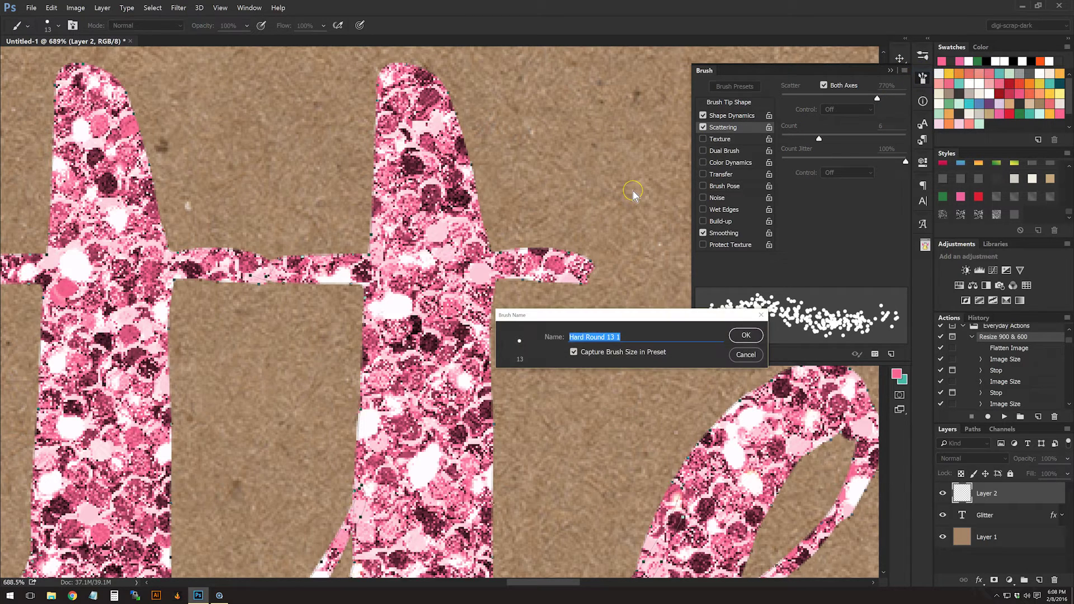
pyautogui.write('spread out glitter')
pyautogui.press('Return')
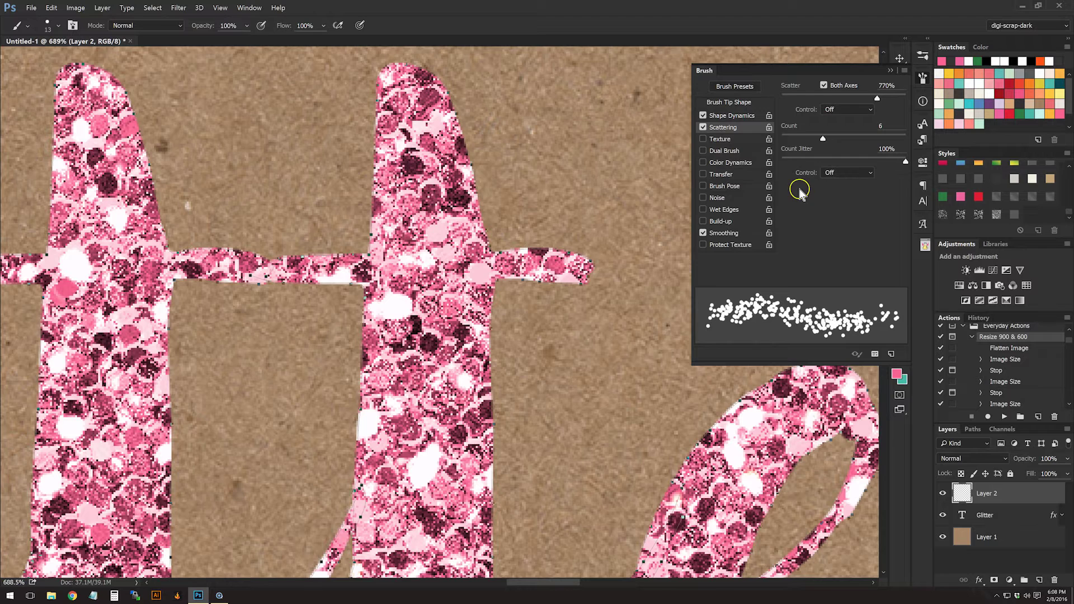
# Step: Compare the two new 13 px glitter presets and choose the small close together one
pyautogui.click(921, 79)
pyautogui.click(923, 56)
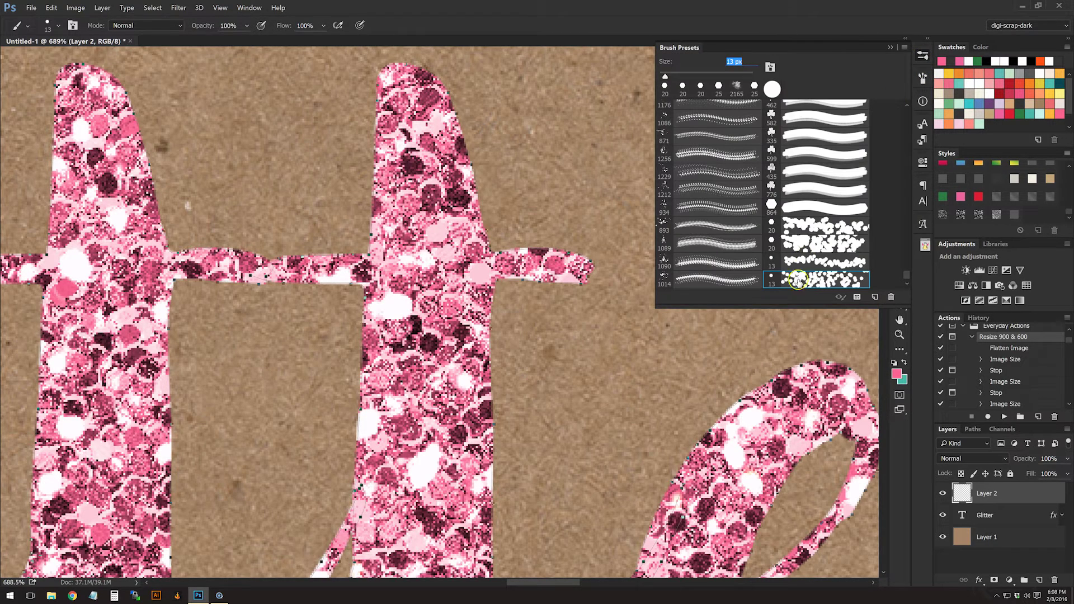
pyautogui.scroll(-1, 800, 267)
pyautogui.click(811, 245)
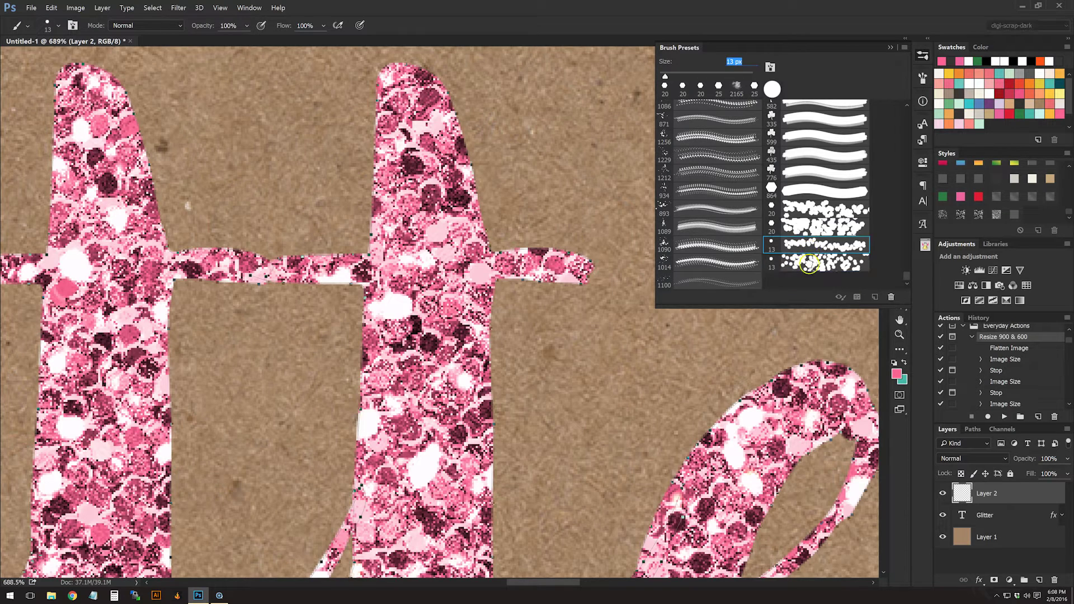
pyautogui.click(812, 263)
pyautogui.click(815, 245)
pyautogui.click(812, 261)
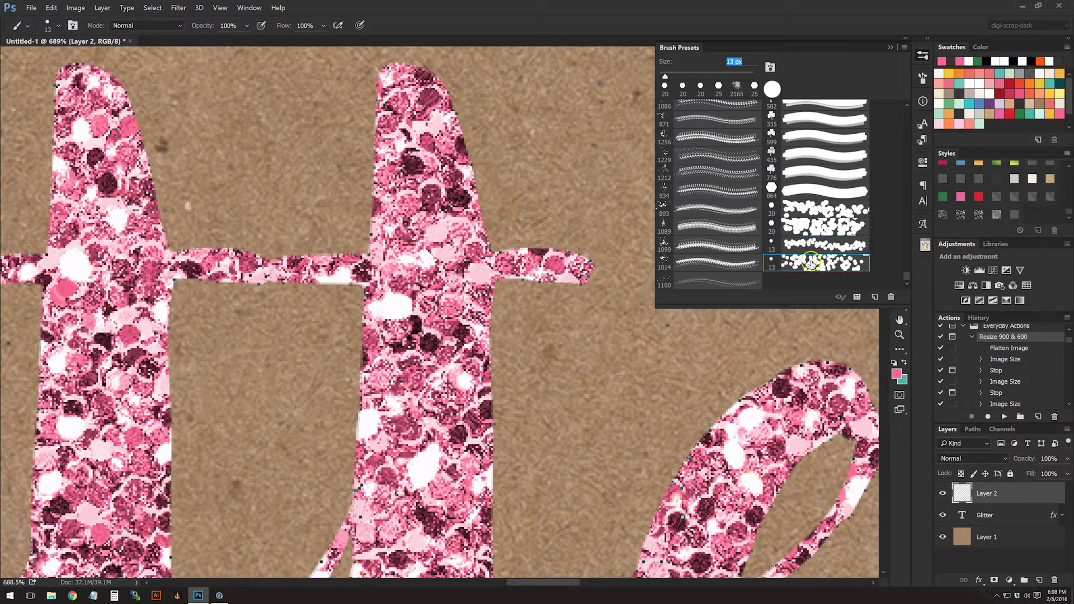
pyautogui.click(813, 245)
# Step: Stroke the work path on Layer 2 with the Brush tool, leaving Simulate Pressure off
pyautogui.click(1003, 497)
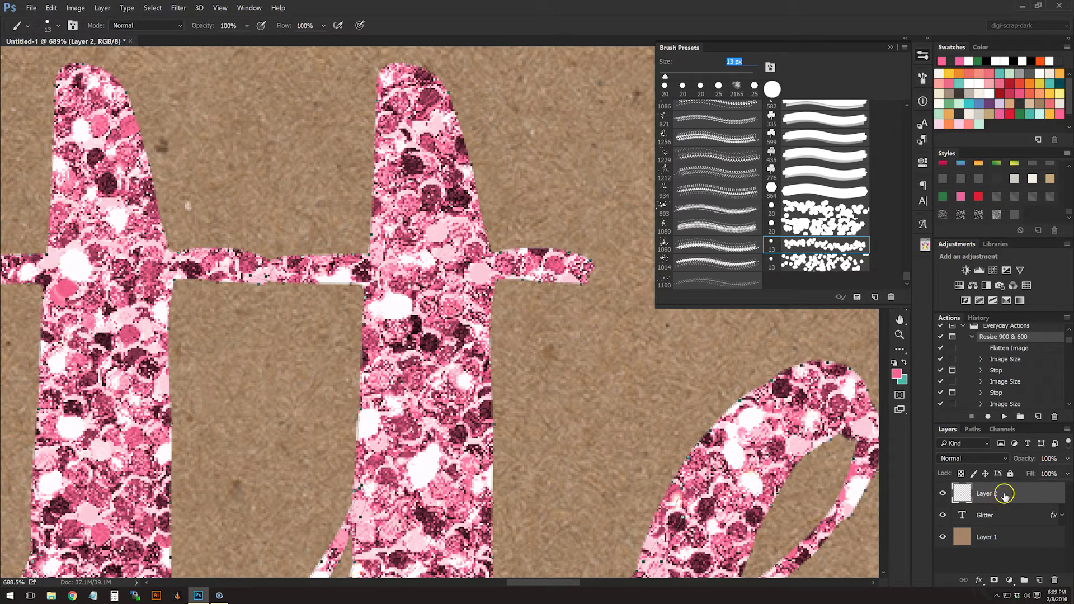
pyautogui.click(973, 429)
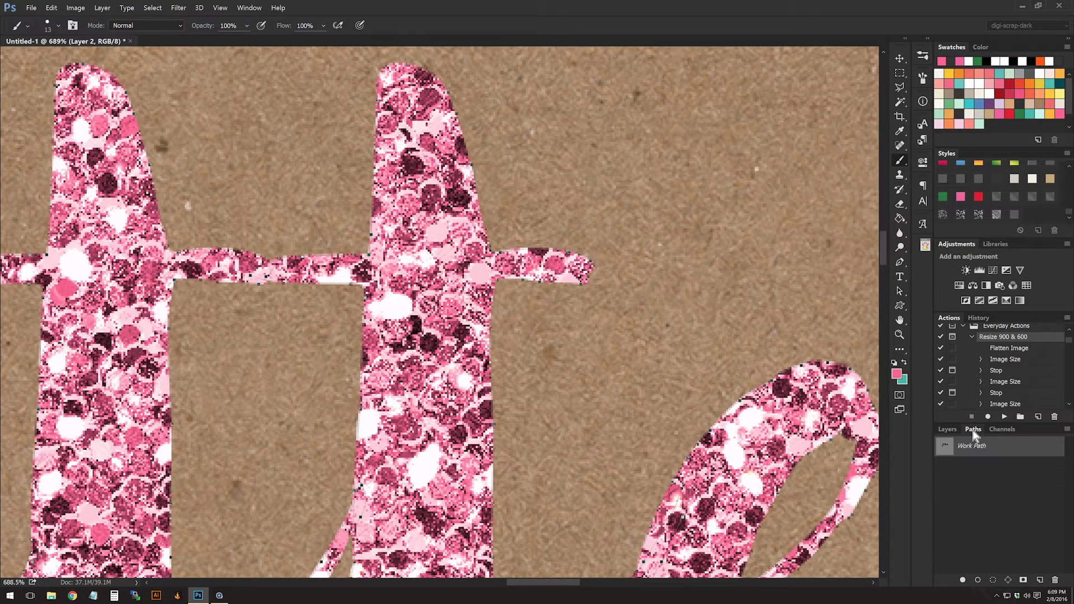
pyautogui.click(943, 430)
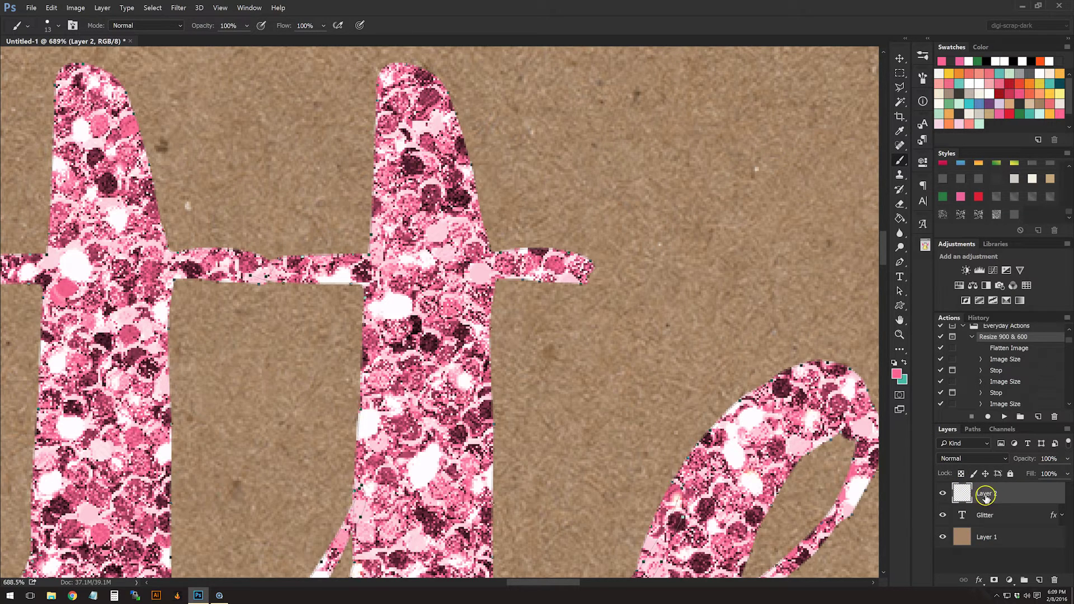
pyautogui.click(971, 430)
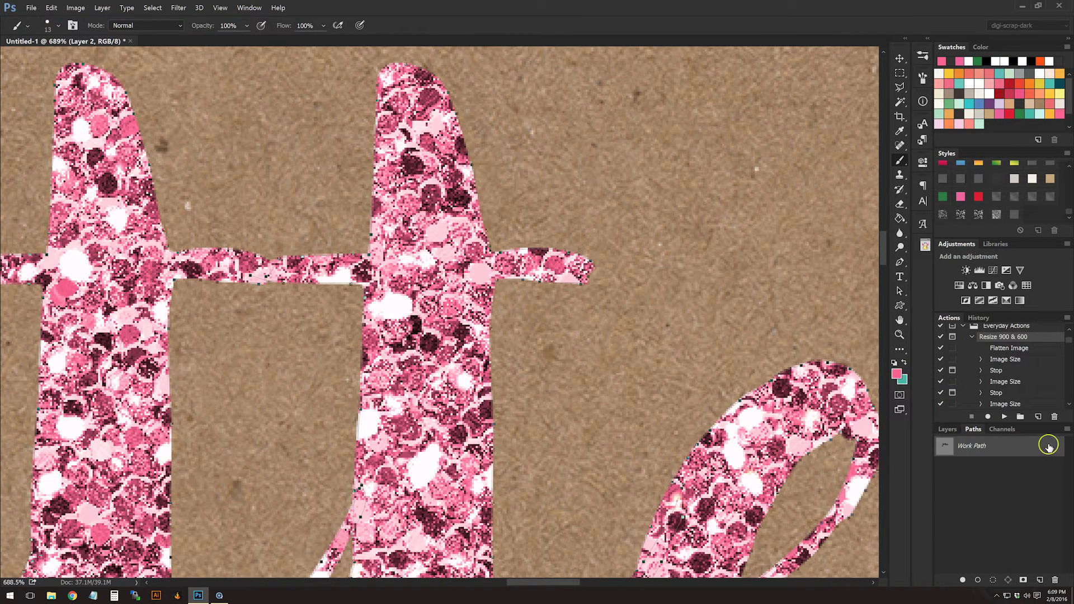
pyautogui.click(1067, 430)
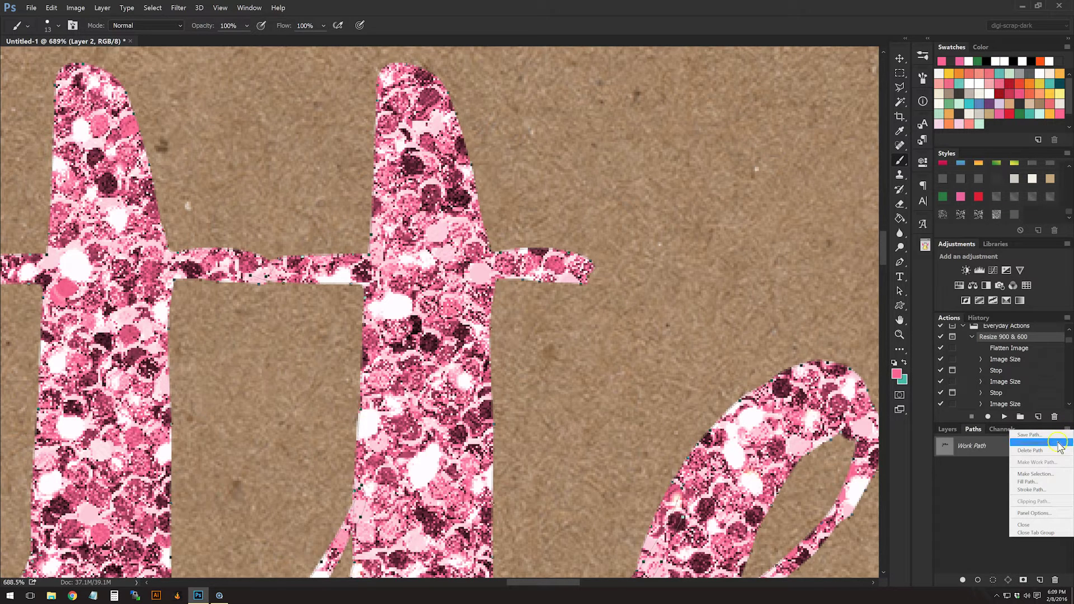
pyautogui.click(1041, 490)
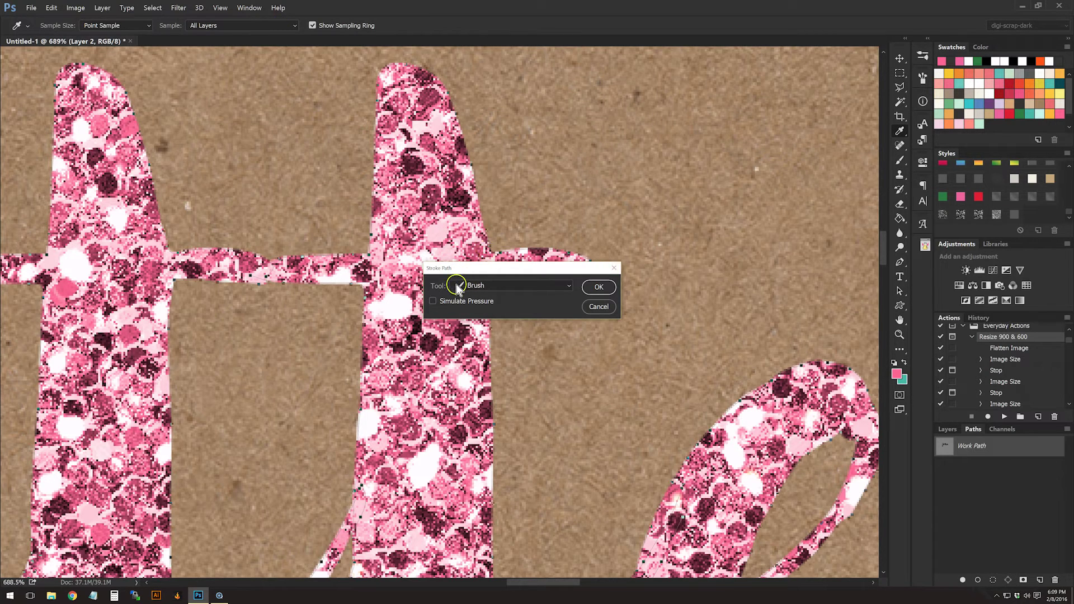
pyautogui.click(599, 287)
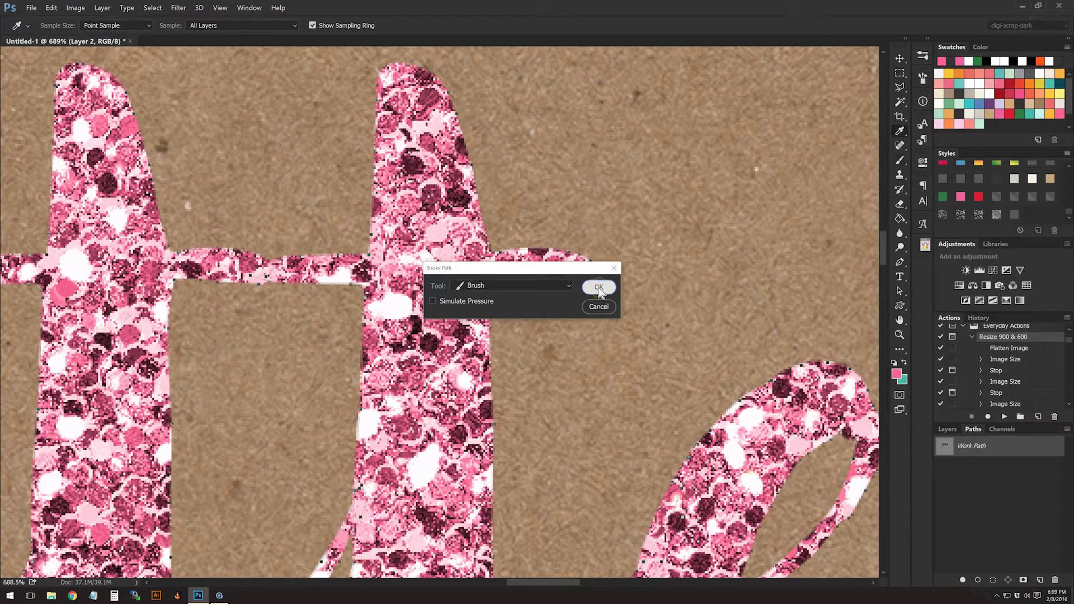
pyautogui.scroll(-10, 598, 288)
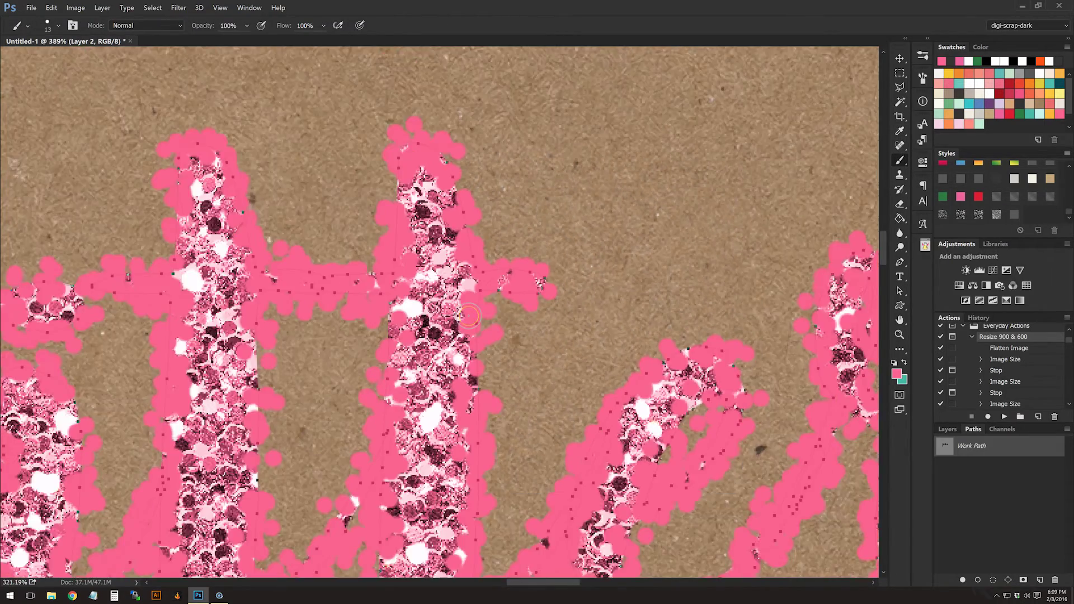
pyautogui.scroll(-3, 469, 316)
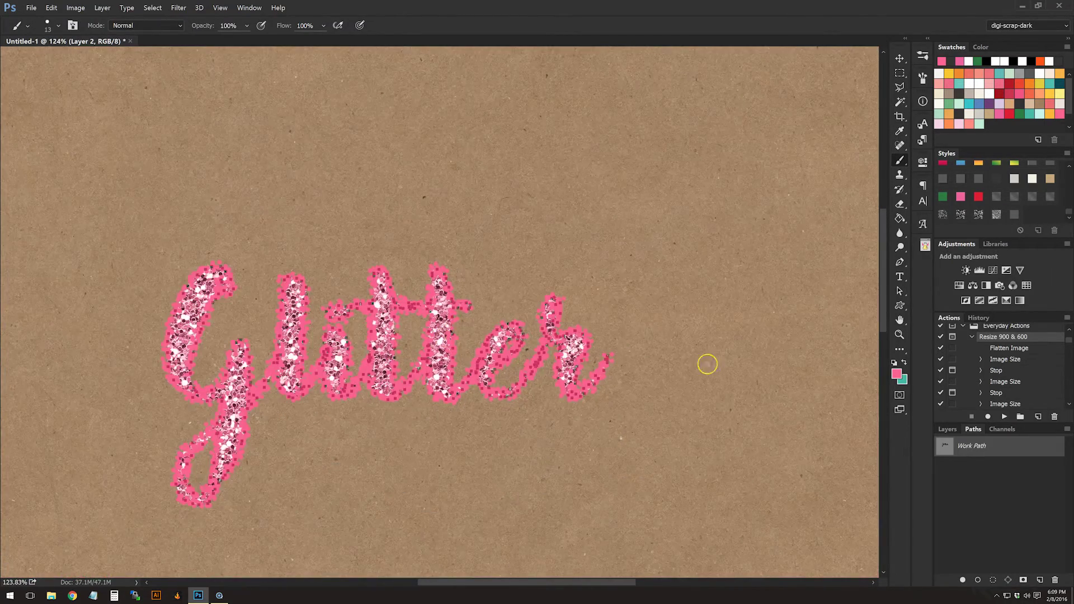
# Step: Apply the pink glitter style to Layer 2 and inspect the text's edges up close
pyautogui.click(946, 430)
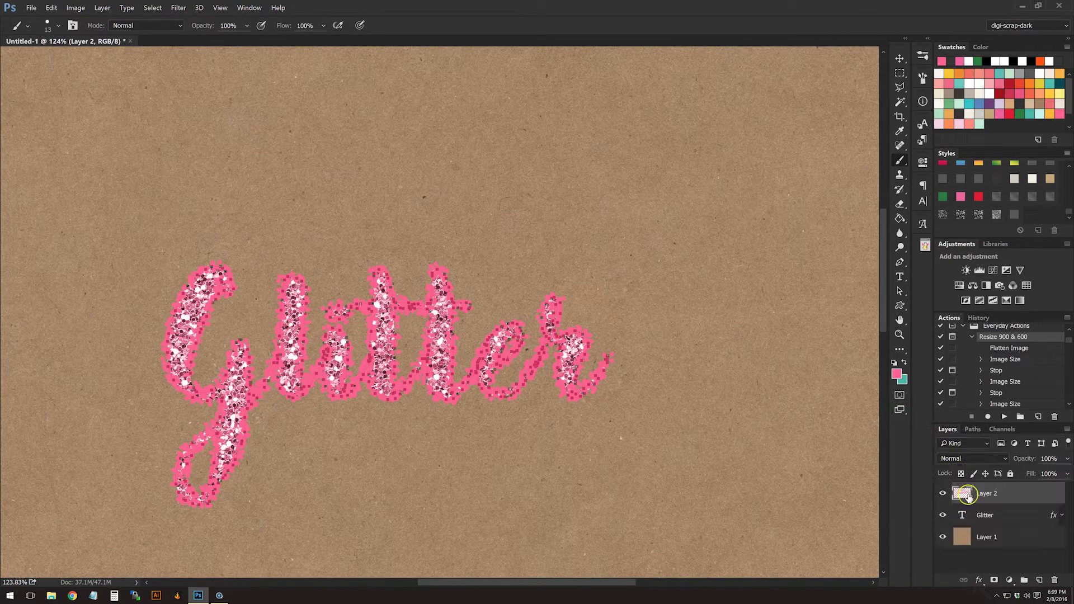
pyautogui.click(1003, 216)
pyautogui.scroll(2, 471, 373)
pyautogui.scroll(3, 471, 374)
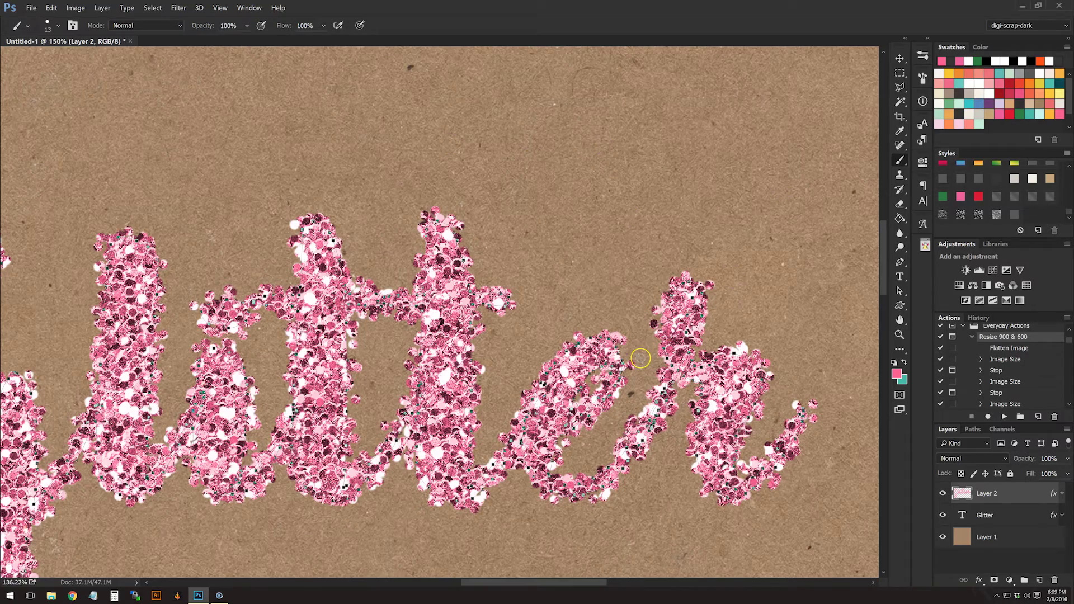
pyautogui.scroll(-1, 641, 358)
pyautogui.scroll(-2, 655, 328)
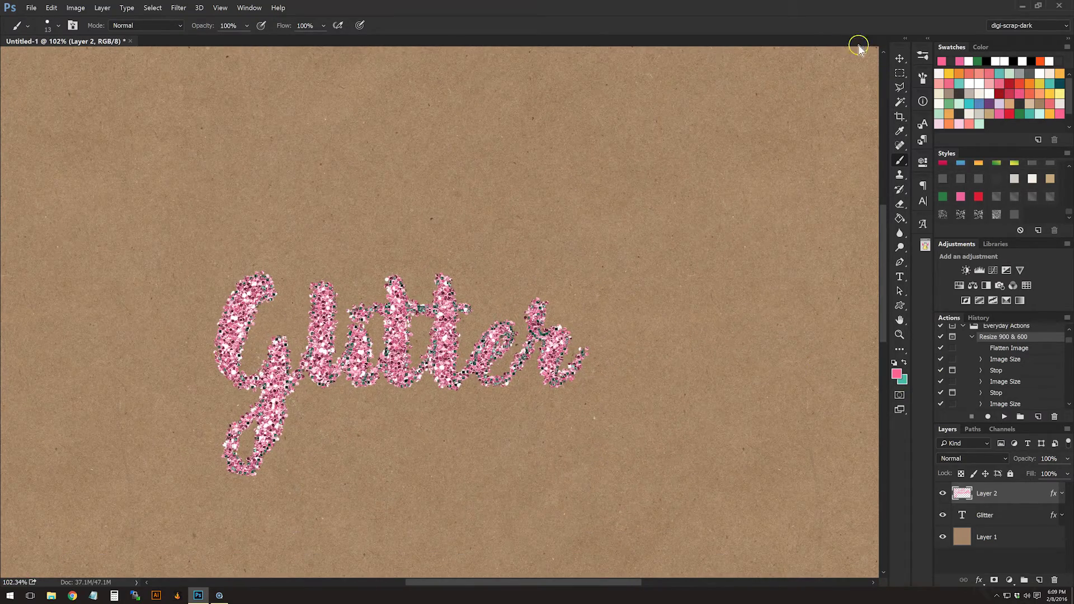
# Step: Reselect the small close together glitter preset and lower its scattering count to 1
pyautogui.click(923, 57)
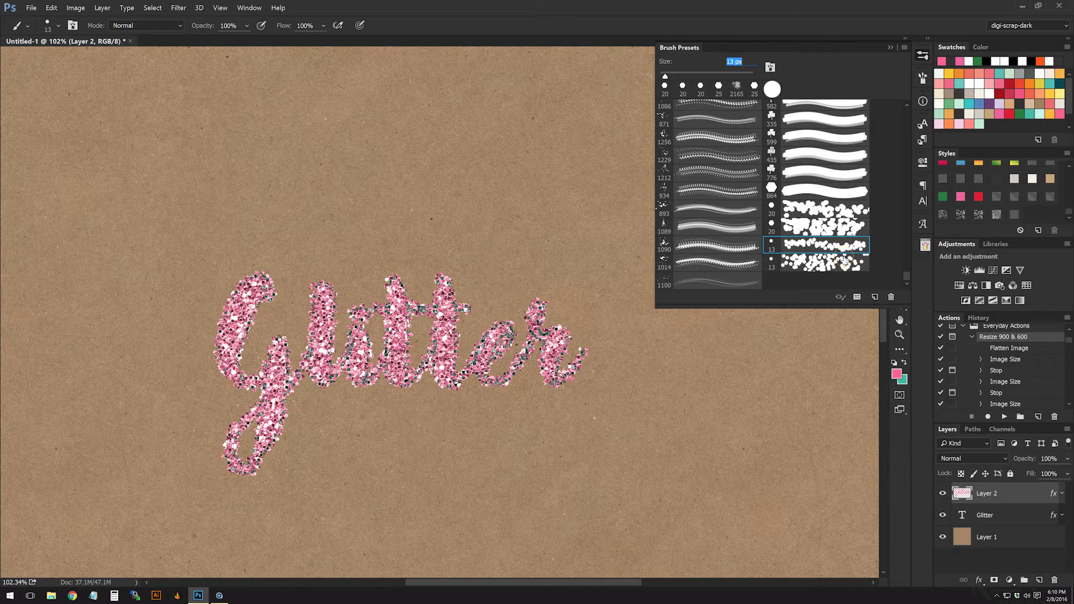
pyautogui.click(798, 262)
pyautogui.click(799, 246)
pyautogui.click(922, 56)
pyautogui.click(921, 55)
pyautogui.click(921, 56)
pyautogui.click(921, 78)
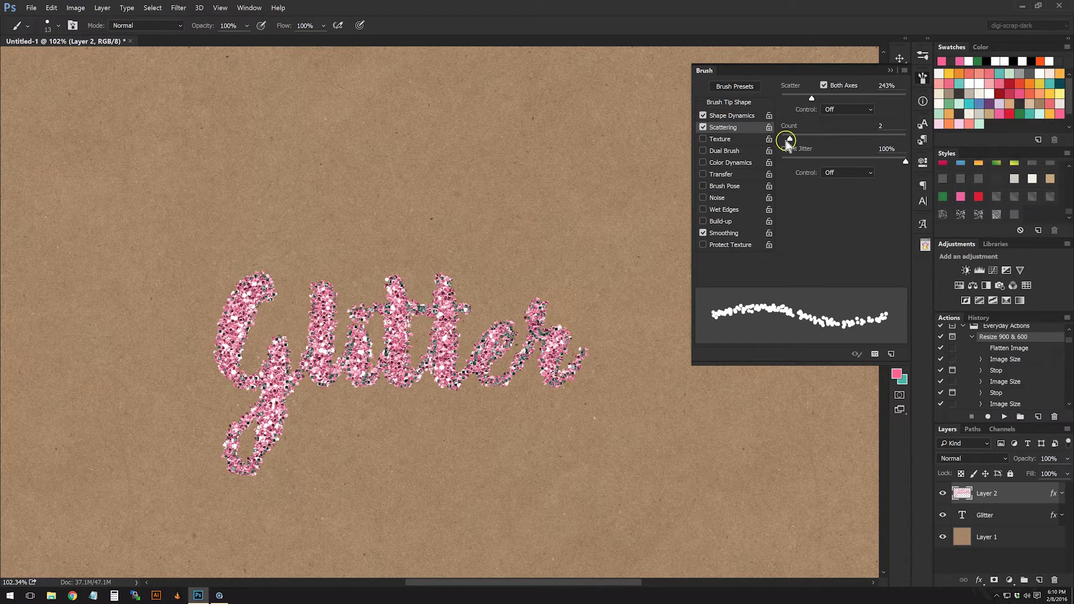
pyautogui.moveTo(789, 138); pyautogui.dragTo(771, 145)
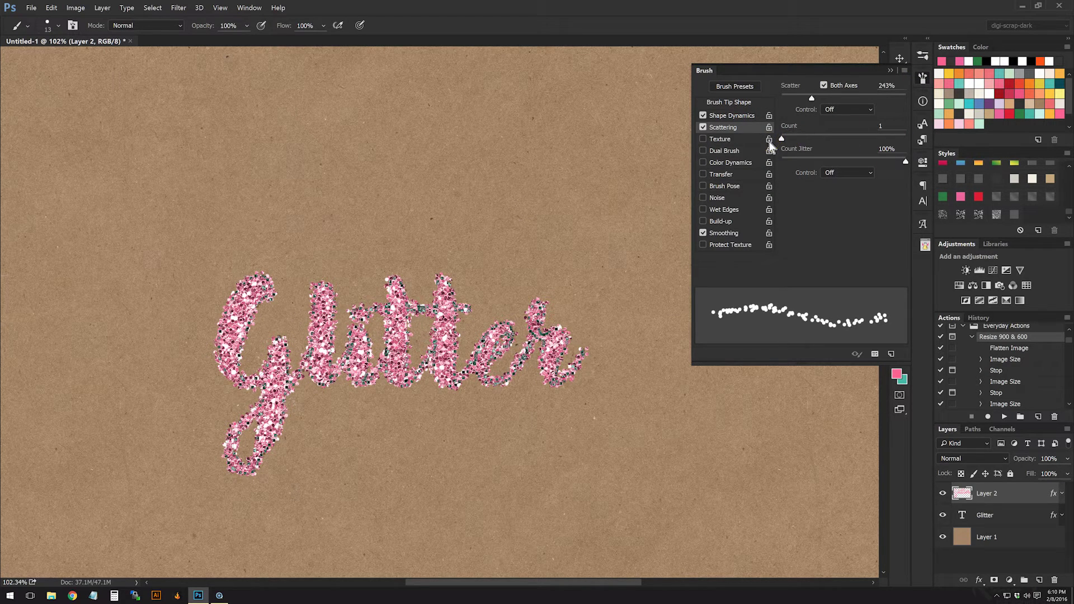
# Step: Lower the brush scatter to about 68% on both axes and set the scattering count to 2
pyautogui.moveTo(812, 98); pyautogui.dragTo(790, 97)
pyautogui.moveTo(782, 138); pyautogui.dragTo(789, 141)
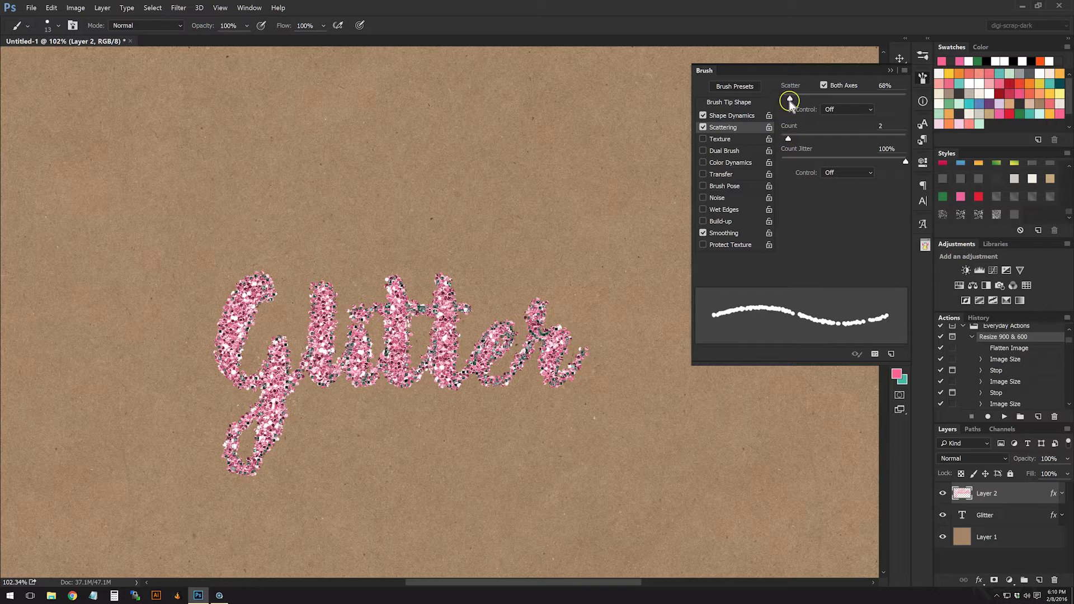
pyautogui.moveTo(789, 100); pyautogui.dragTo(789, 101)
# Step: Hide Layer 2 and add a new layer above it with the Mommyish - Seamless Glitter Style
pyautogui.click(943, 497)
pyautogui.click(943, 497)
pyautogui.click(942, 497)
pyautogui.click(943, 497)
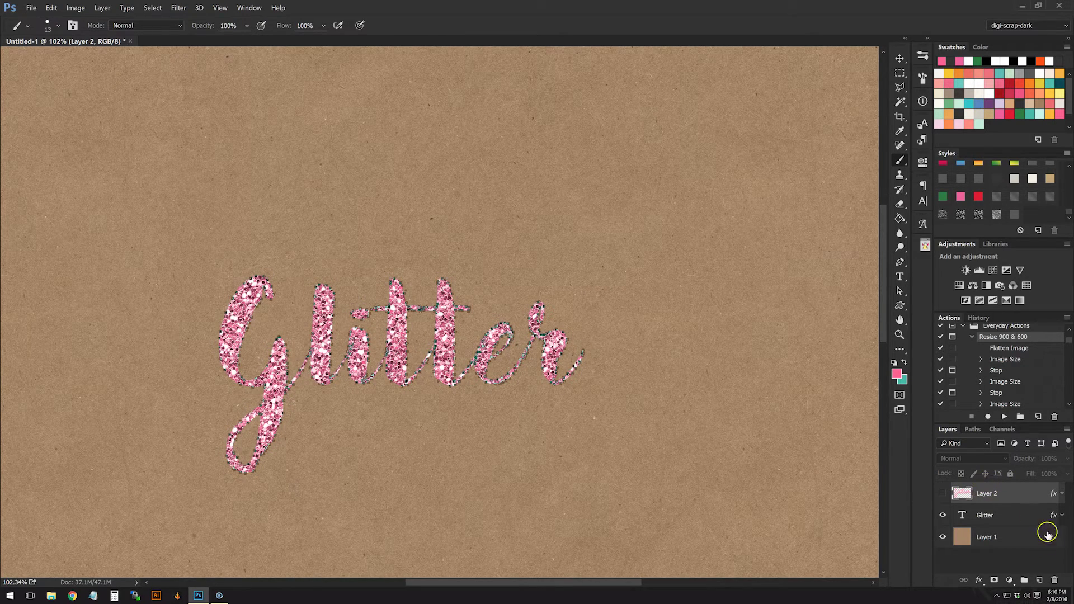
pyautogui.click(1039, 581)
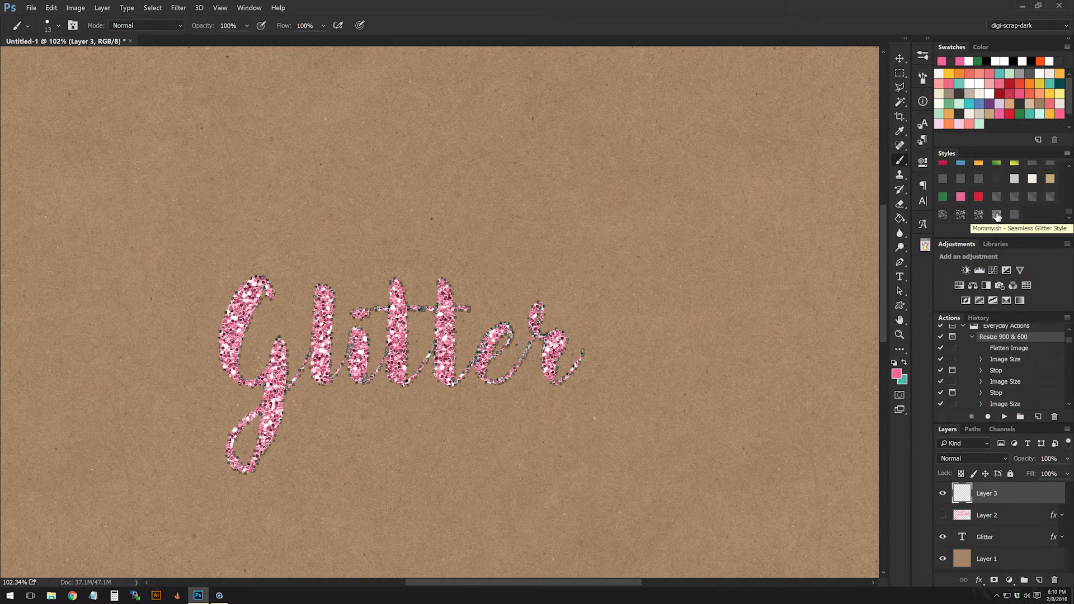
pyautogui.click(997, 216)
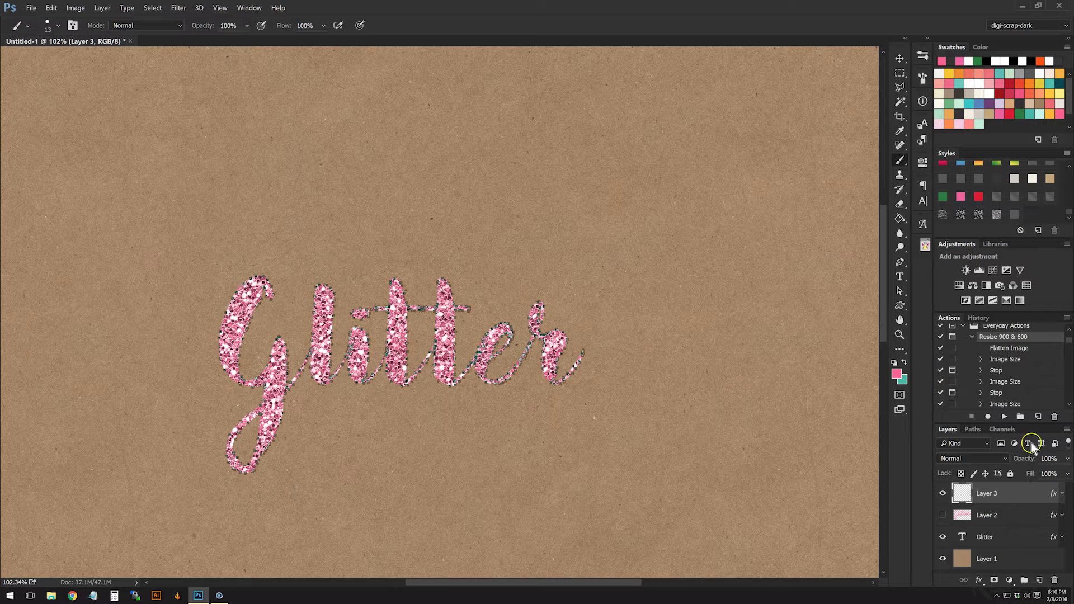
# Step: Stroke the work path on Layer 3 with the Brush tool, leaving Simulate Pressure off, and deselect the path
pyautogui.click(973, 429)
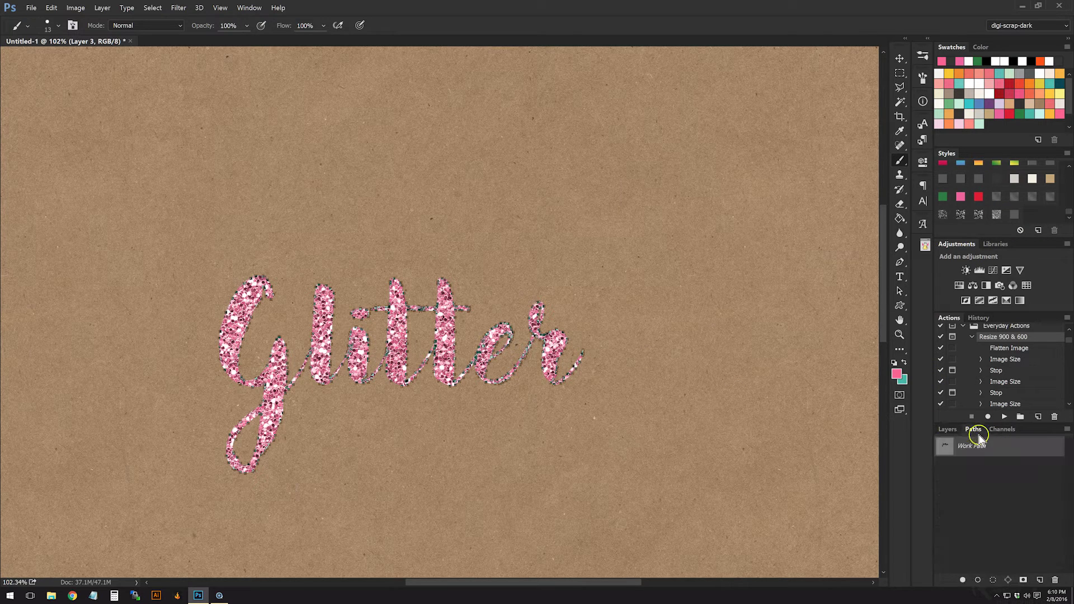
pyautogui.click(1067, 429)
pyautogui.click(1037, 492)
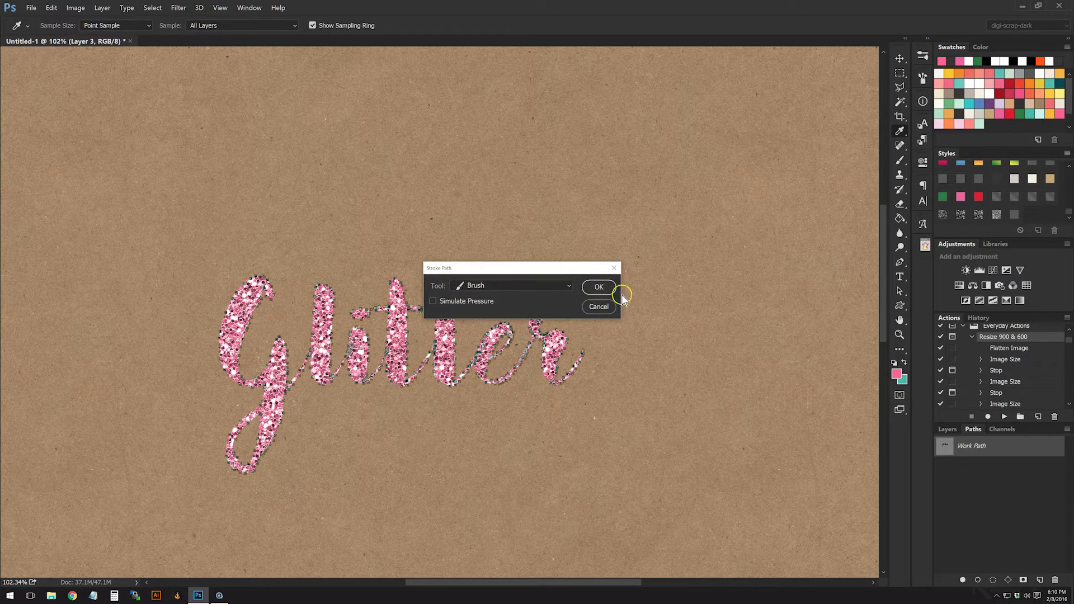
pyautogui.click(599, 288)
pyautogui.click(977, 488)
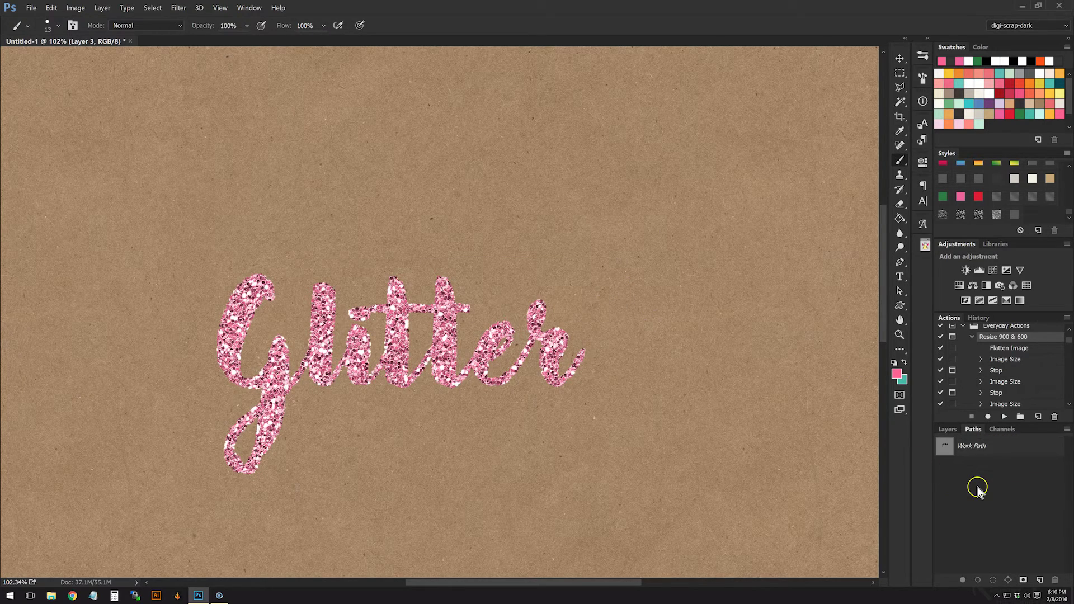
# Step: Inspect Layer 3's glitter edges up close, compare them with Layer 2's, and leave both layers visible
pyautogui.scroll(6, 487, 311)
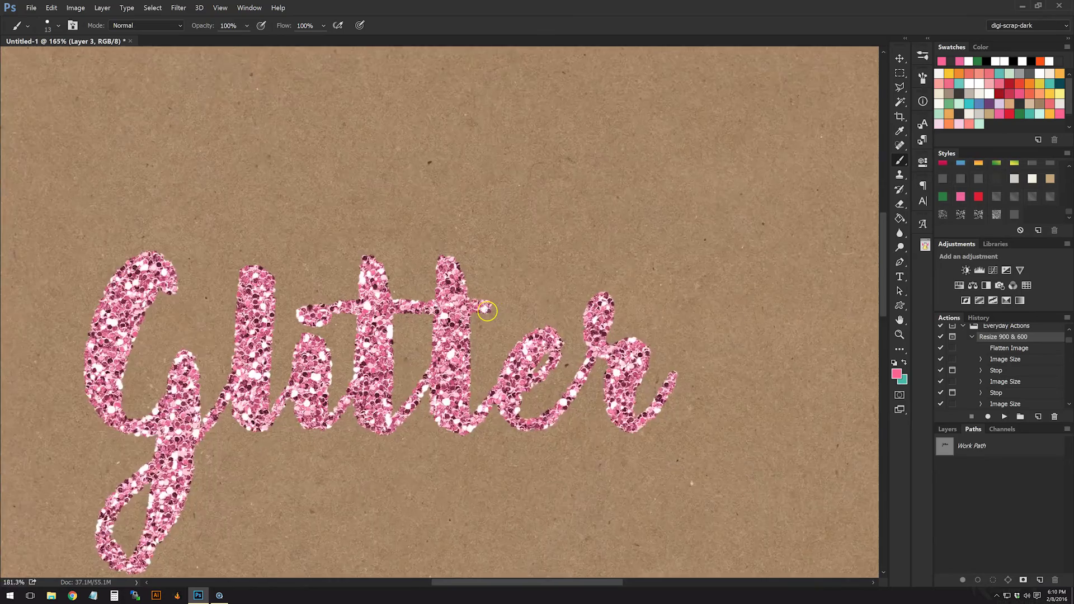
pyautogui.scroll(1, 417, 330)
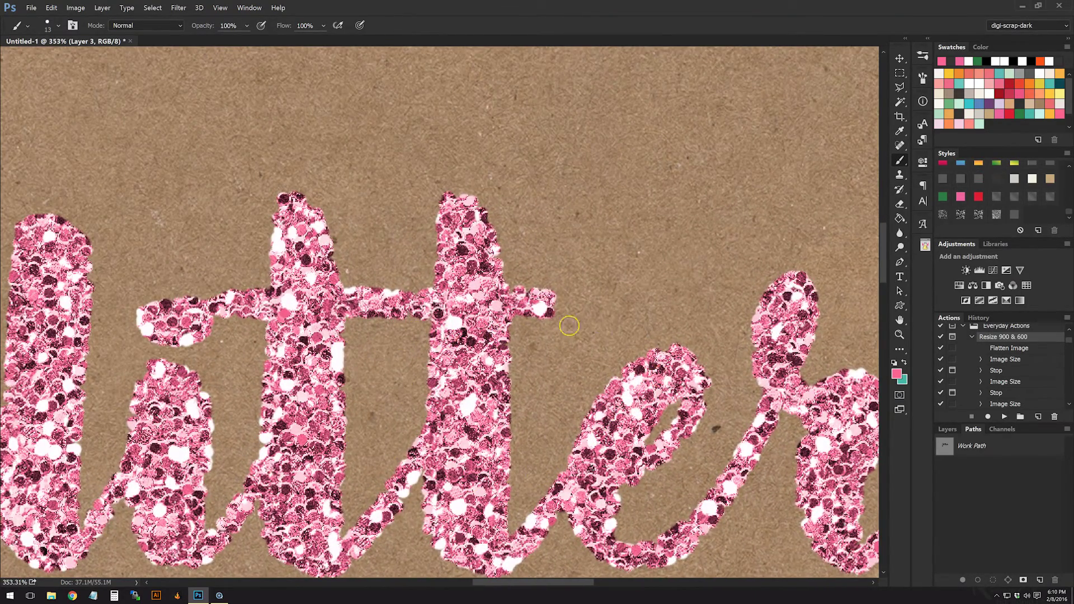
pyautogui.click(947, 429)
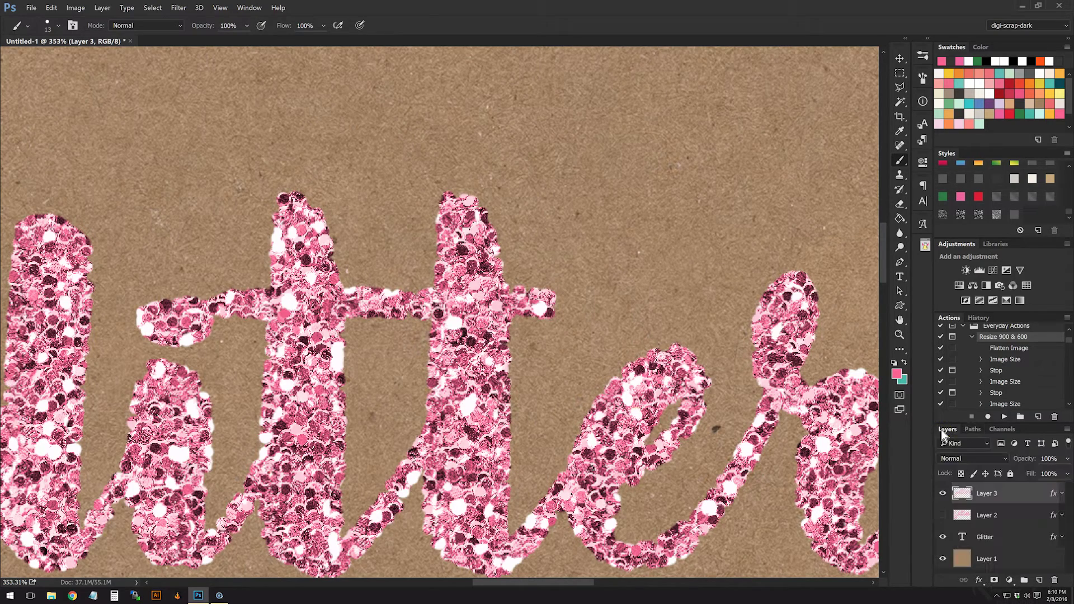
pyautogui.click(942, 493)
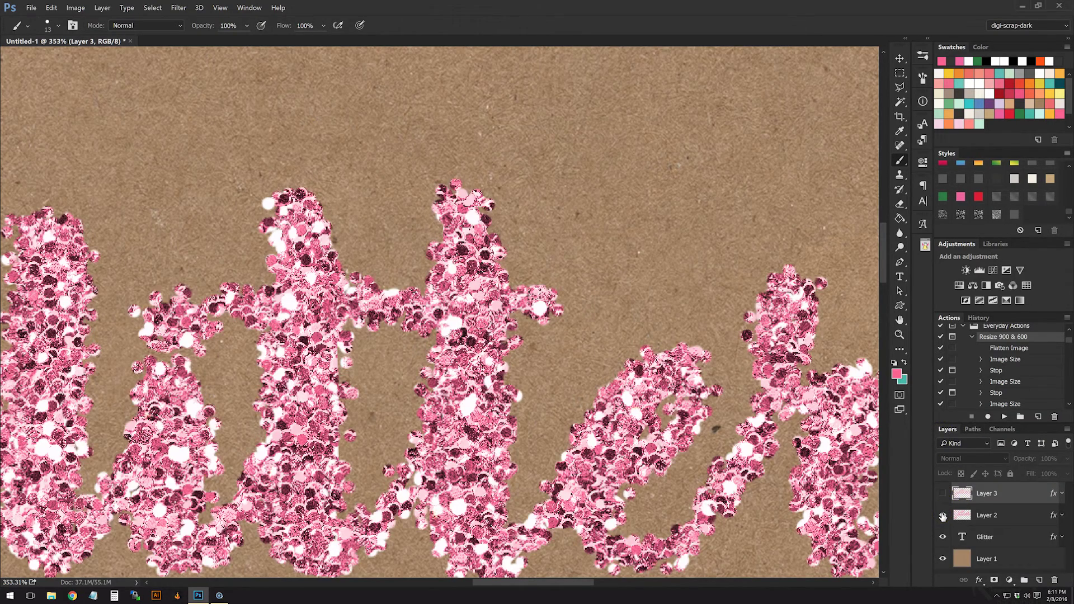
pyautogui.scroll(-4, 614, 330)
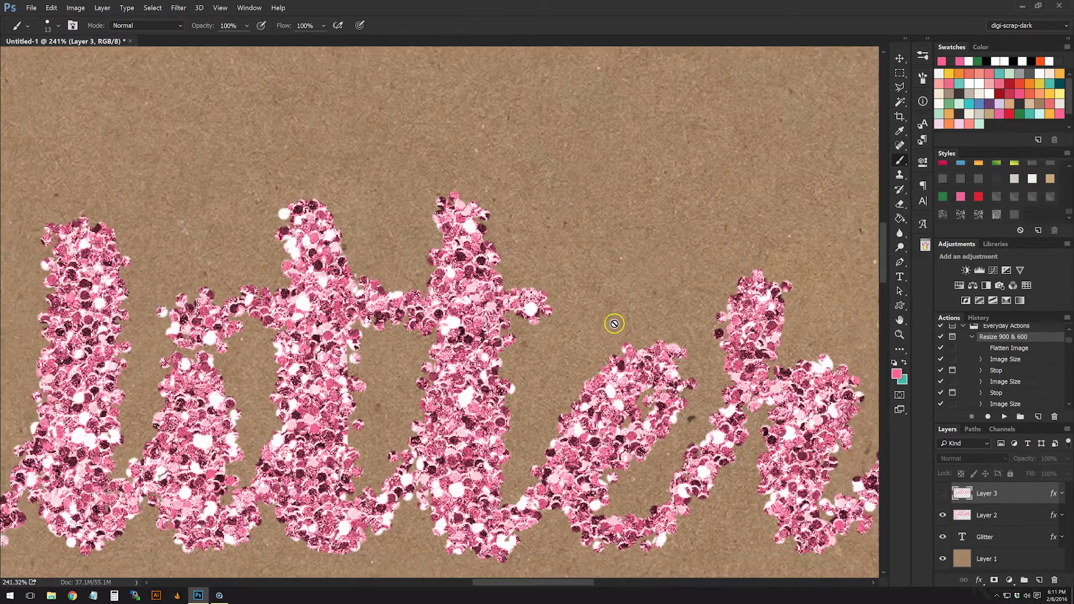
pyautogui.scroll(-3, 611, 335)
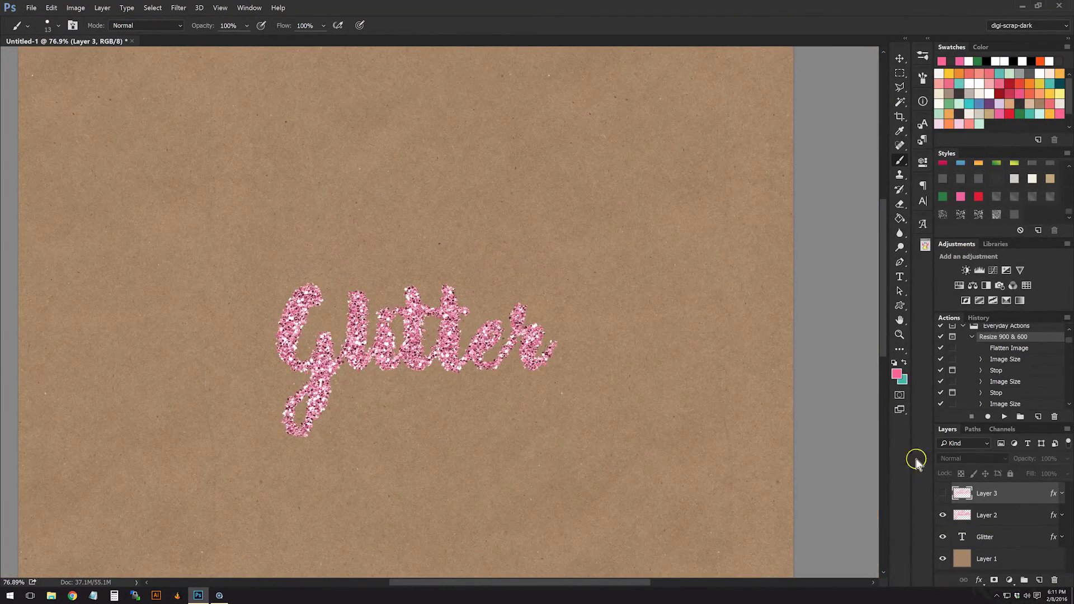
pyautogui.click(943, 493)
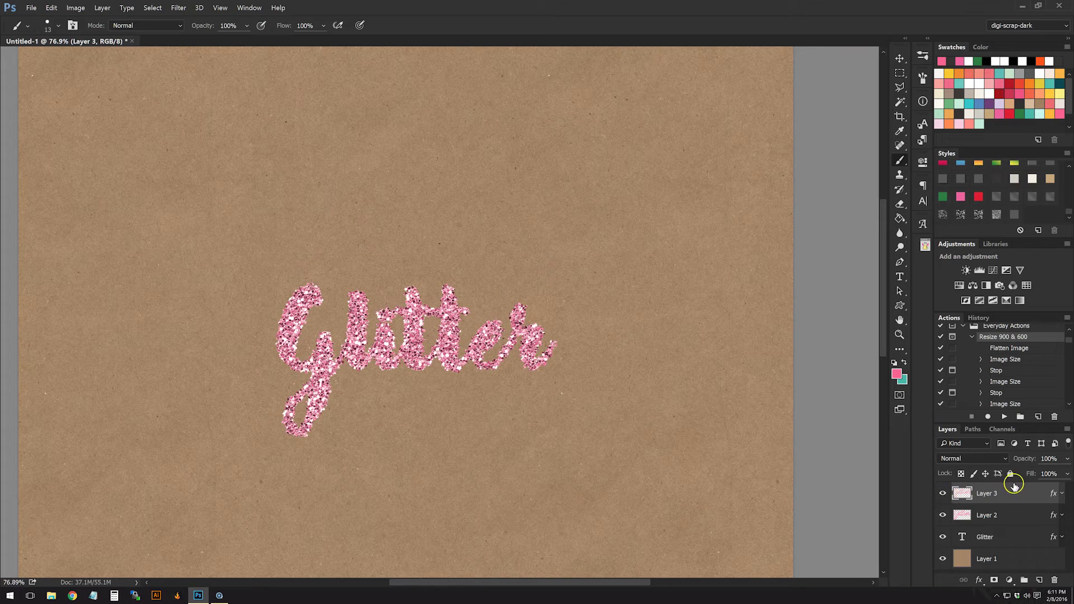
# Step: Paint a thin teal S-shaped swirl above and right of the text on a new layer with the seamless glitter style
pyautogui.click(1041, 579)
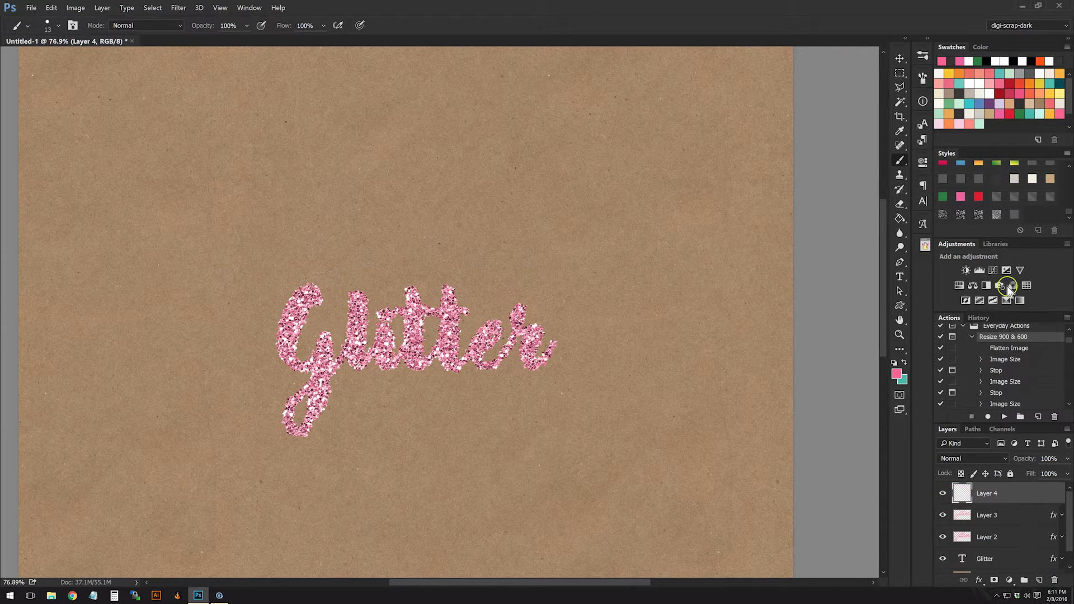
pyautogui.click(904, 363)
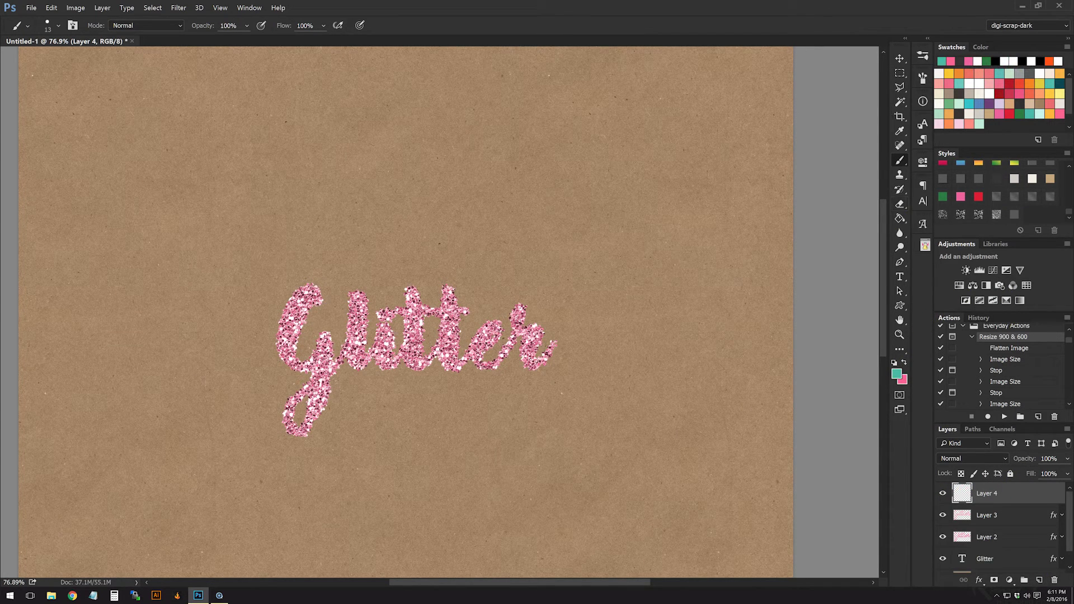
pyautogui.click(923, 56)
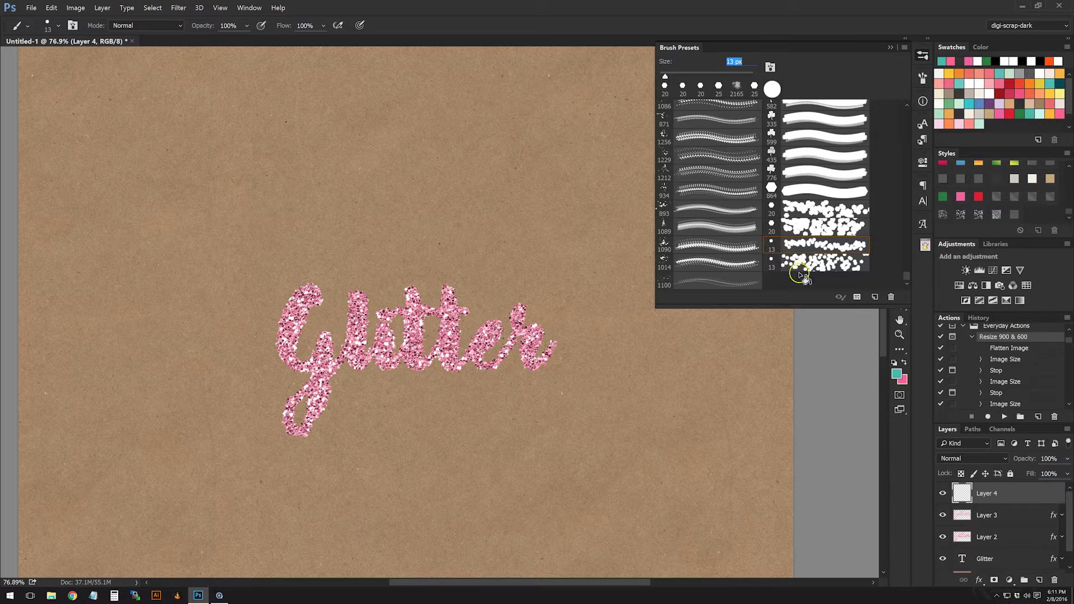
pyautogui.click(996, 214)
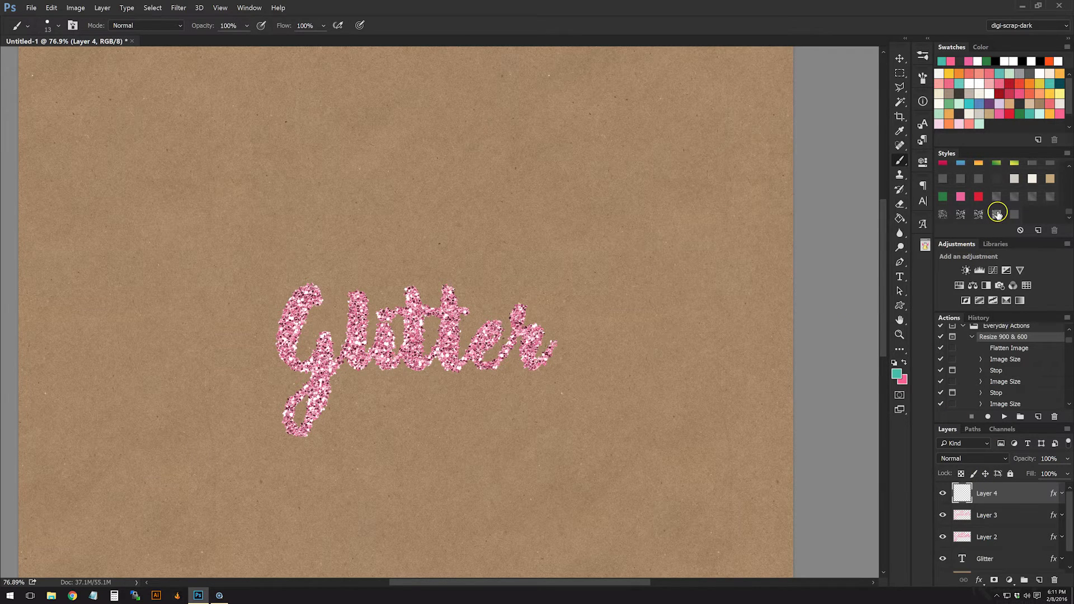
pyautogui.moveTo(592, 231)
pyautogui.mouseDown()
pyautogui.moveTo(565, 210)
pyautogui.moveTo(656, 206)
pyautogui.moveTo(622, 259)
pyautogui.moveTo(668, 307)
pyautogui.moveTo(676, 262)
pyautogui.moveTo(656, 277)
pyautogui.mouseUp()
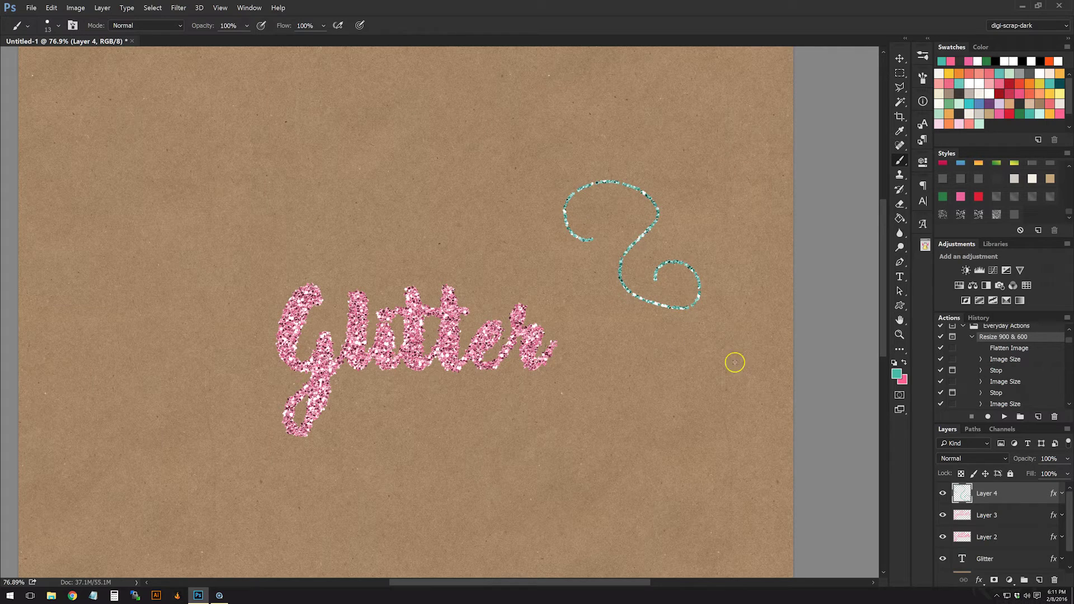
# Step: Save the current tightly scattered brush as a preset named Hard Round 13 1, capturing its 13 px size
pyautogui.click(923, 56)
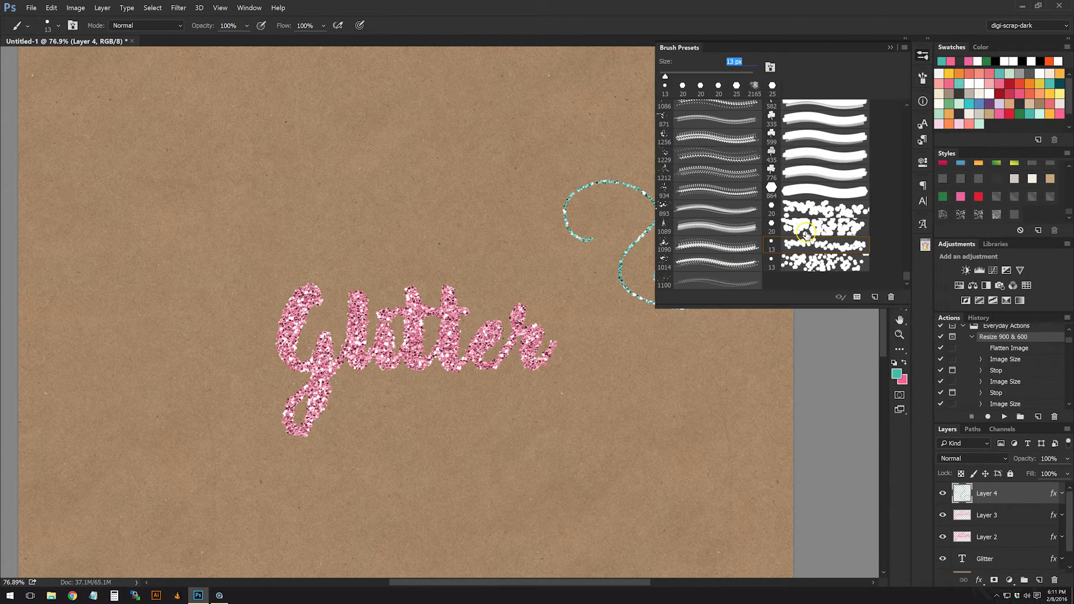
pyautogui.click(904, 47)
pyautogui.click(926, 49)
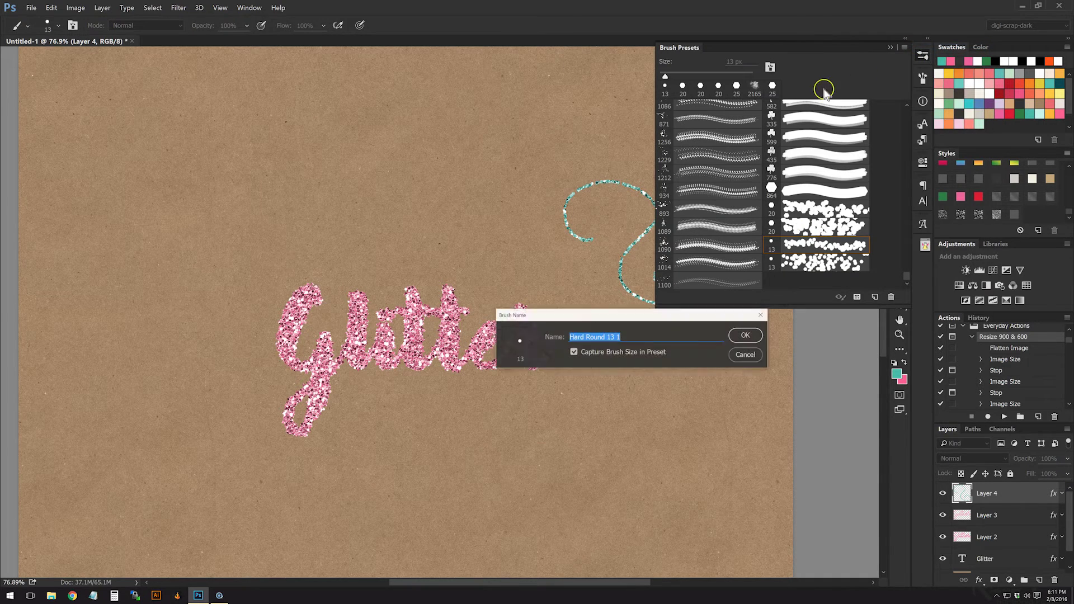
pyautogui.click(745, 337)
# Step: Paint more teal glitter flourishes above and below the text with the close together and widely scattered 13 px presets
pyautogui.click(826, 246)
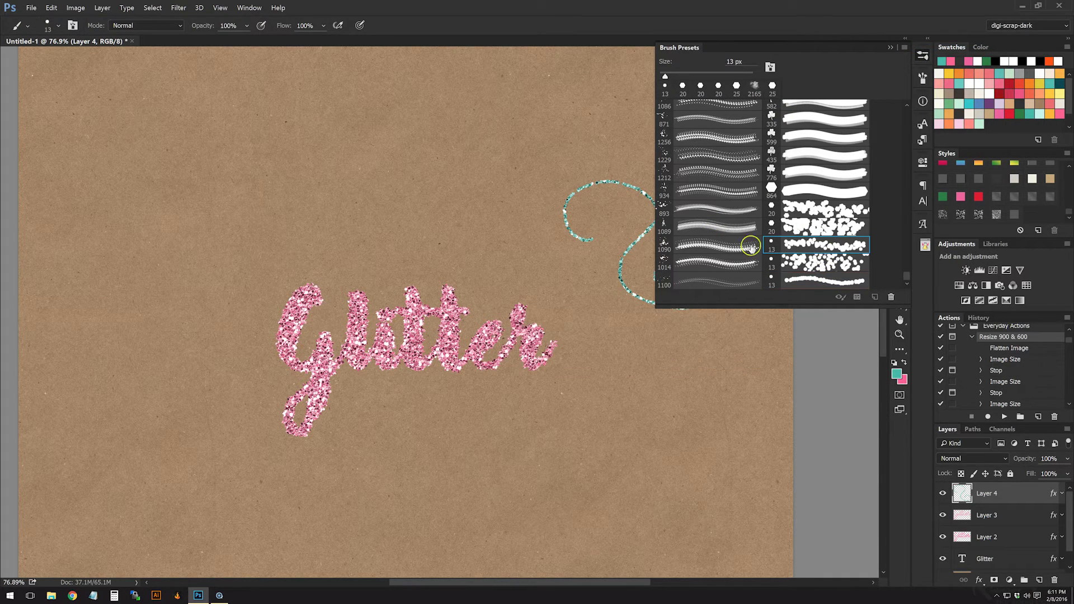
pyautogui.moveTo(540, 240)
pyautogui.mouseDown()
pyautogui.moveTo(528, 196)
pyautogui.moveTo(563, 150)
pyautogui.moveTo(633, 153)
pyautogui.moveTo(703, 188)
pyautogui.moveTo(732, 159)
pyautogui.moveTo(679, 112)
pyautogui.moveTo(688, 137)
pyautogui.mouseUp()
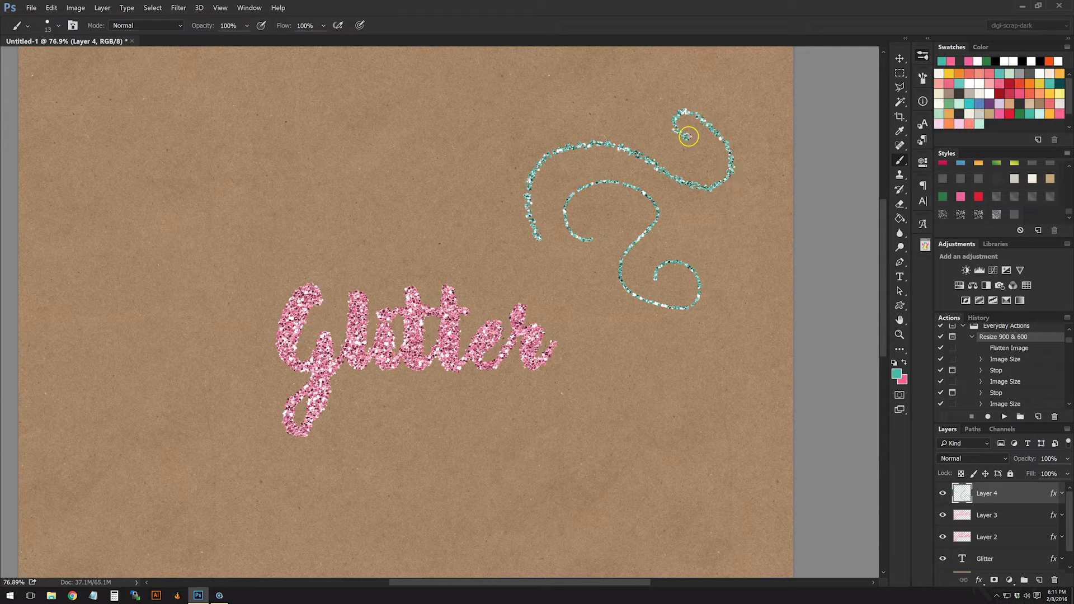
pyautogui.click(923, 55)
pyautogui.click(823, 263)
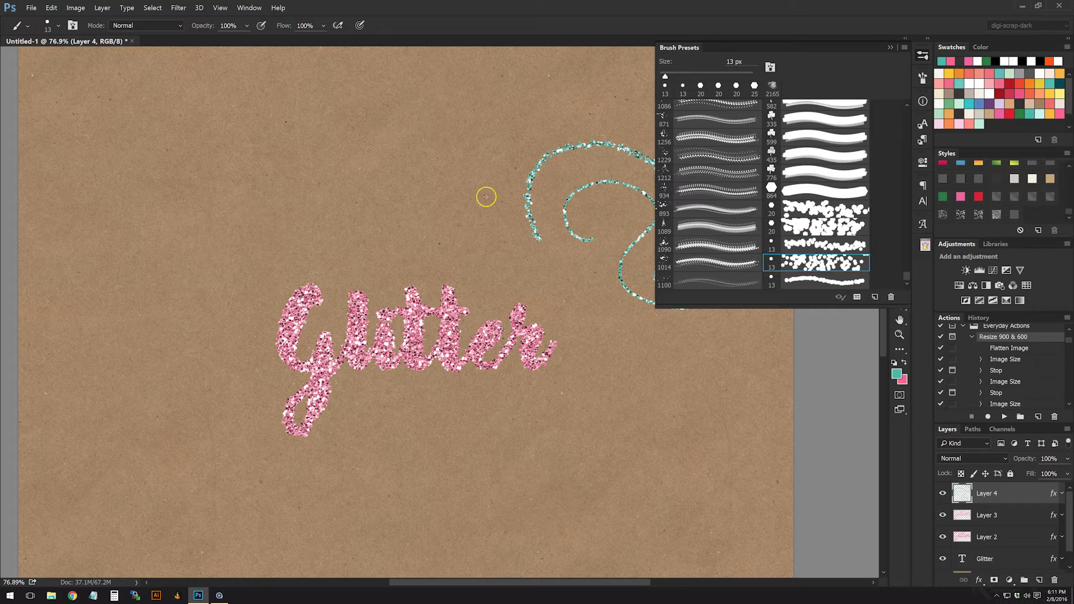
pyautogui.moveTo(494, 242)
pyautogui.mouseDown()
pyautogui.moveTo(468, 209)
pyautogui.moveTo(486, 91)
pyautogui.moveTo(550, 67)
pyautogui.moveTo(642, 70)
pyautogui.mouseUp()
pyautogui.moveTo(670, 419)
pyautogui.mouseDown()
pyautogui.moveTo(606, 447)
pyautogui.moveTo(534, 498)
pyautogui.mouseUp()
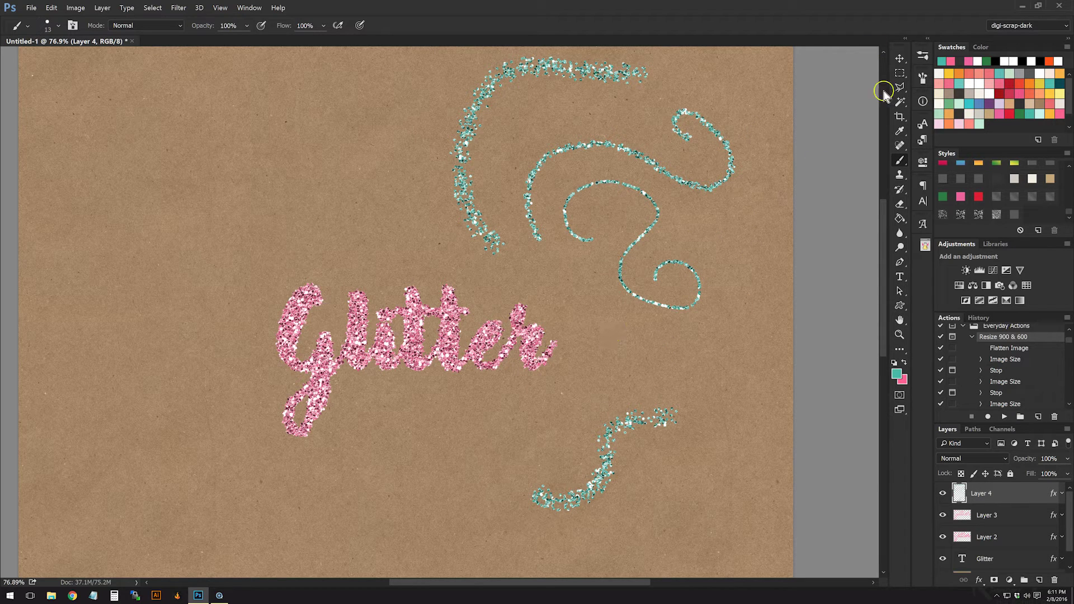
# Step: Choose the newly saved tight 13 px brush preset and set the foreground color to pink #fb6290
pyautogui.click(923, 55)
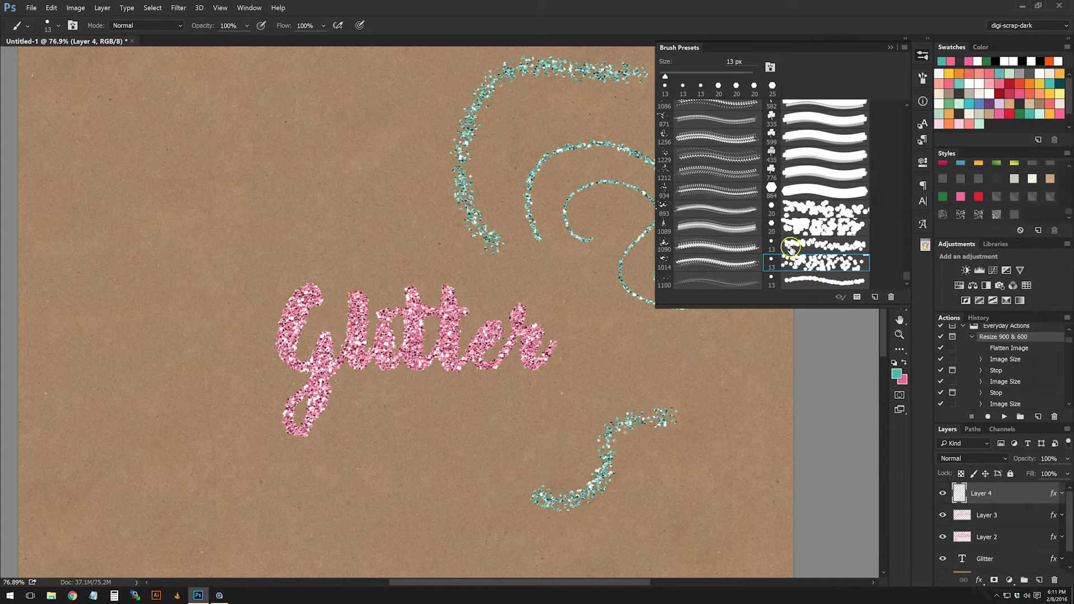
pyautogui.click(791, 279)
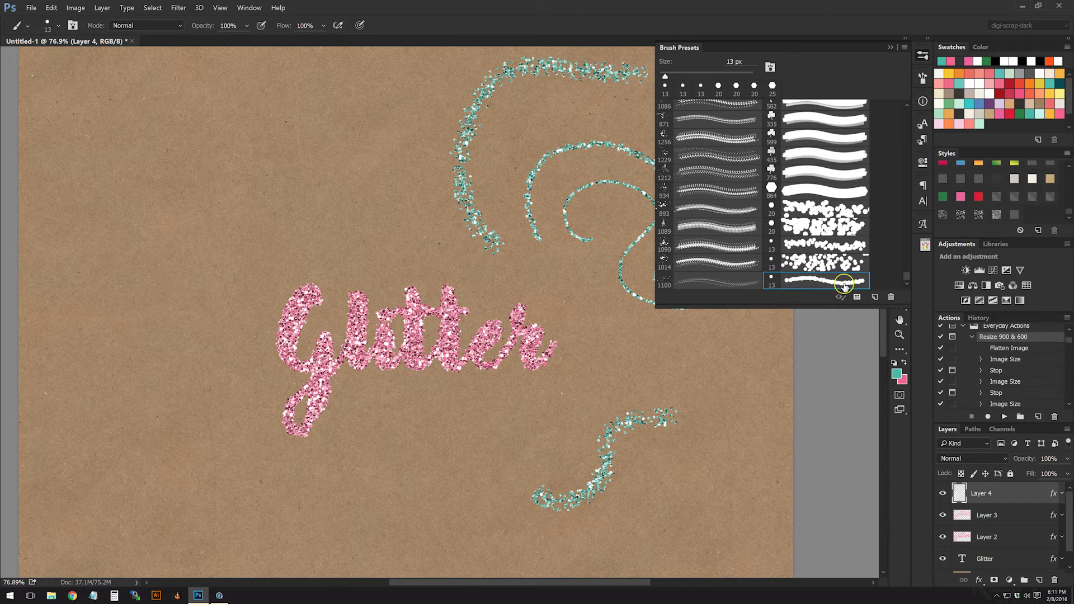
pyautogui.click(897, 372)
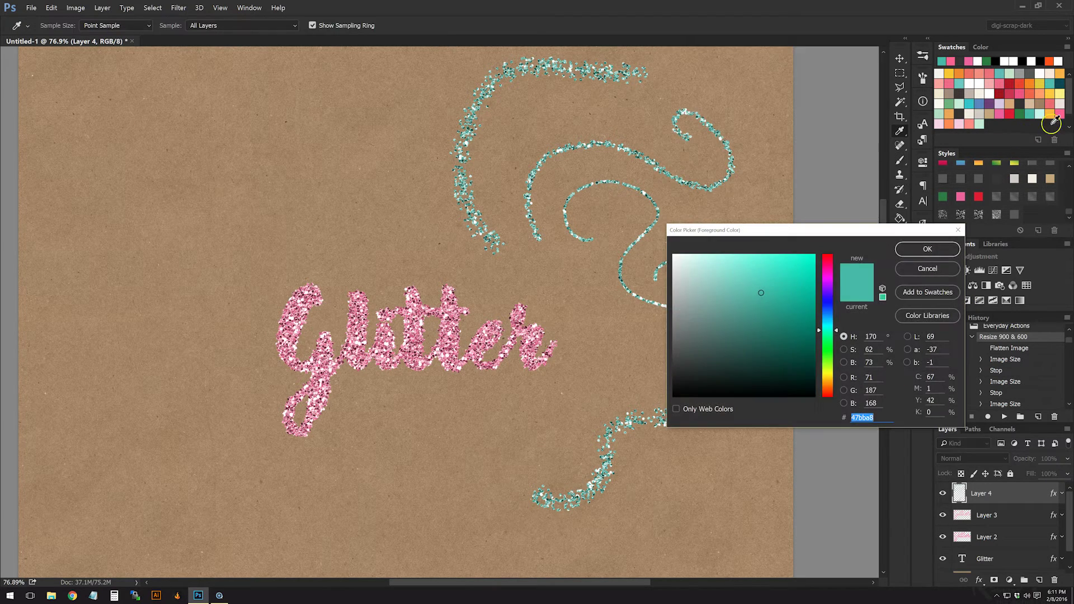
pyautogui.click(1060, 114)
pyautogui.click(927, 248)
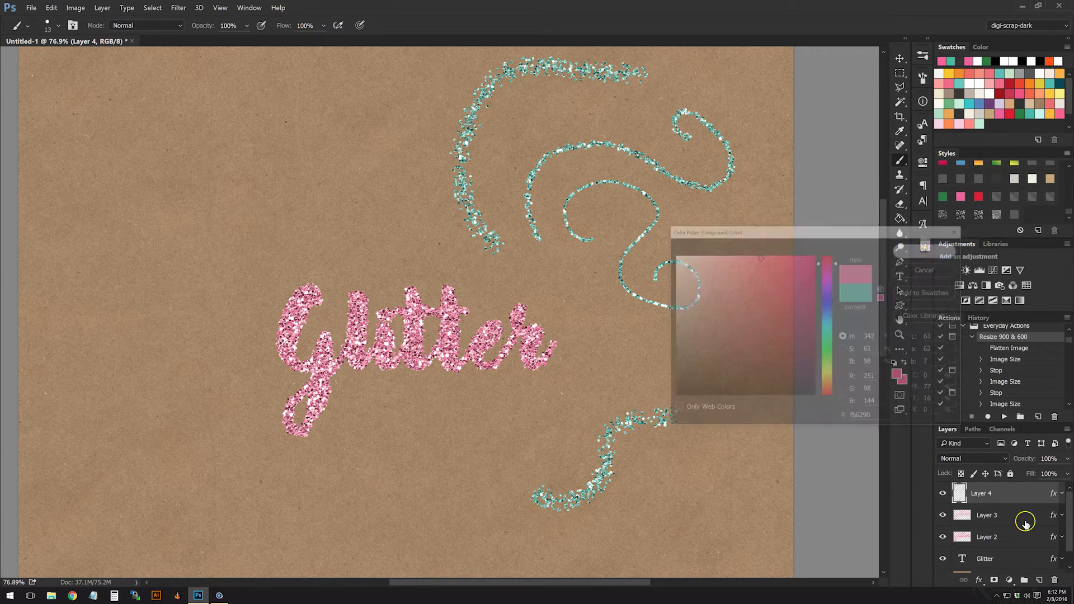
# Step: Hide Layer 3 and fill a new layer directly above Layer 1 with the cream swatch using the Paint Bucket
pyautogui.click(1016, 519)
pyautogui.click(943, 516)
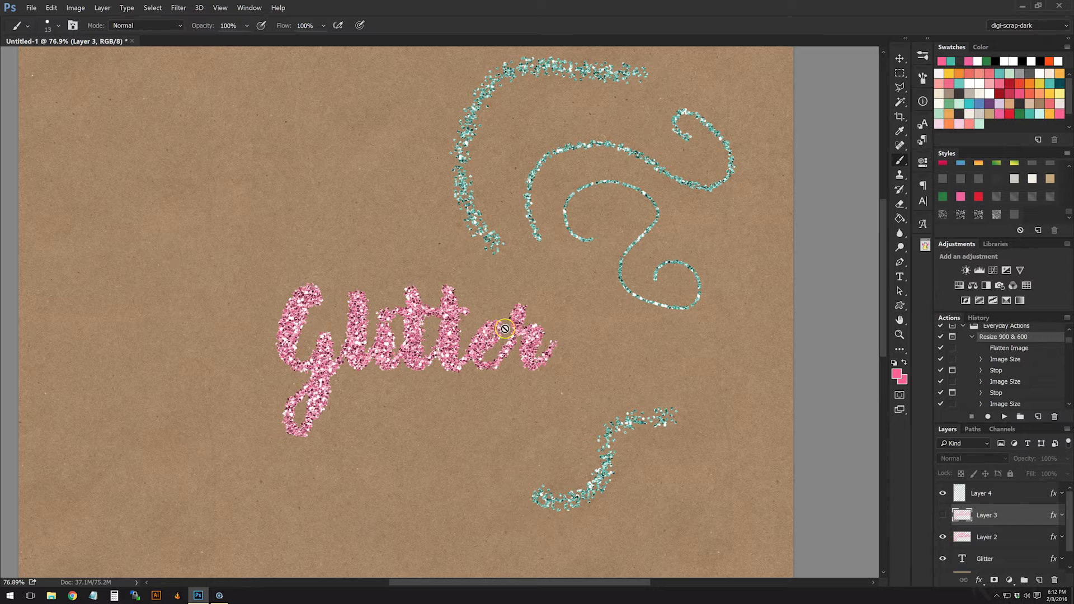
pyautogui.scroll(-1, 967, 536)
pyautogui.click(1031, 562)
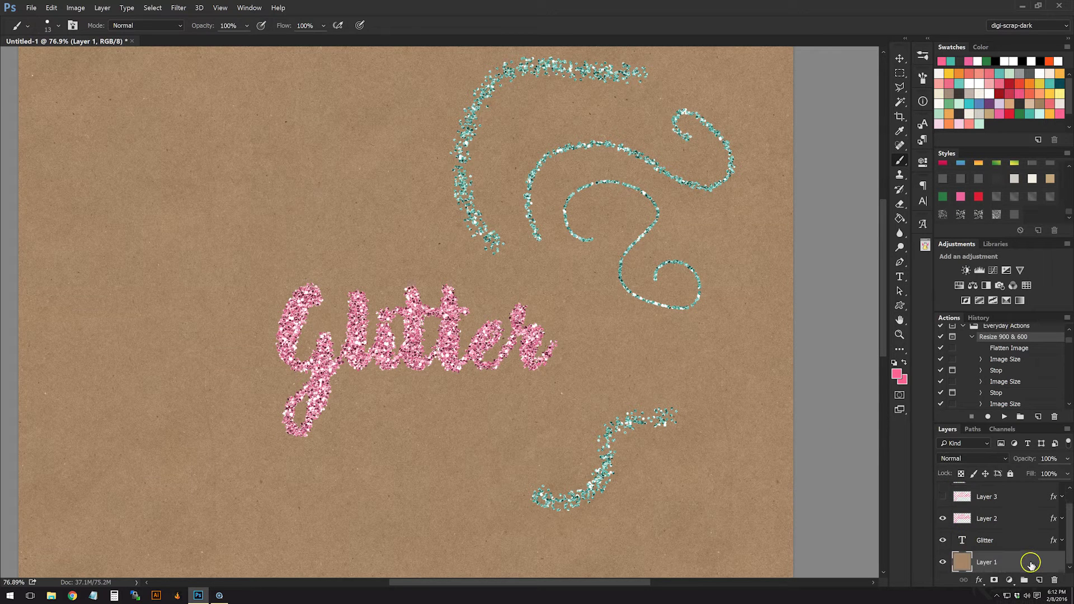
pyautogui.click(1039, 580)
pyautogui.click(899, 218)
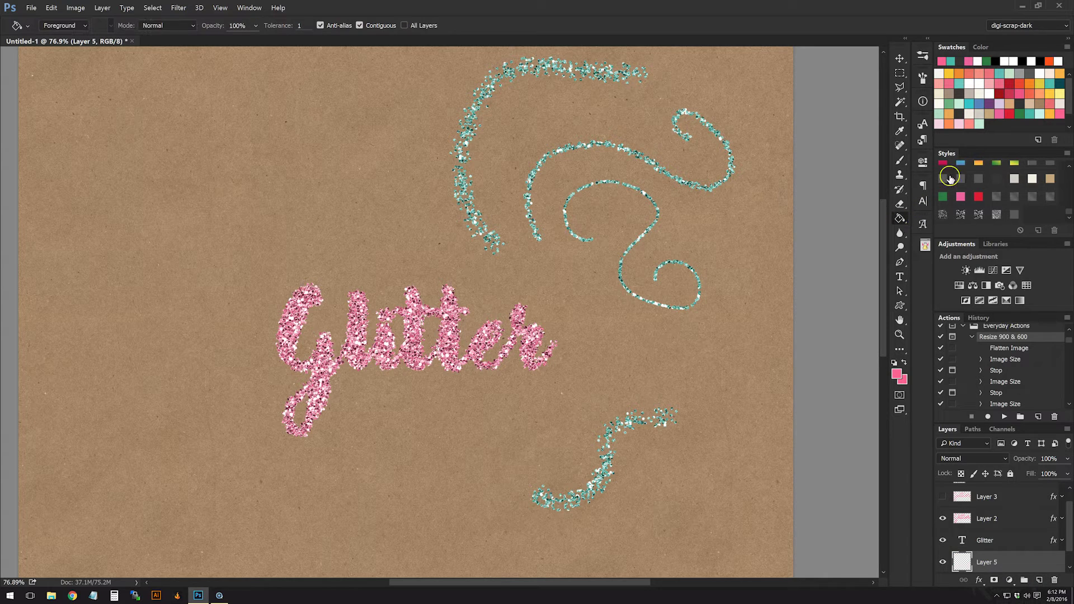
pyautogui.click(971, 112)
pyautogui.click(450, 283)
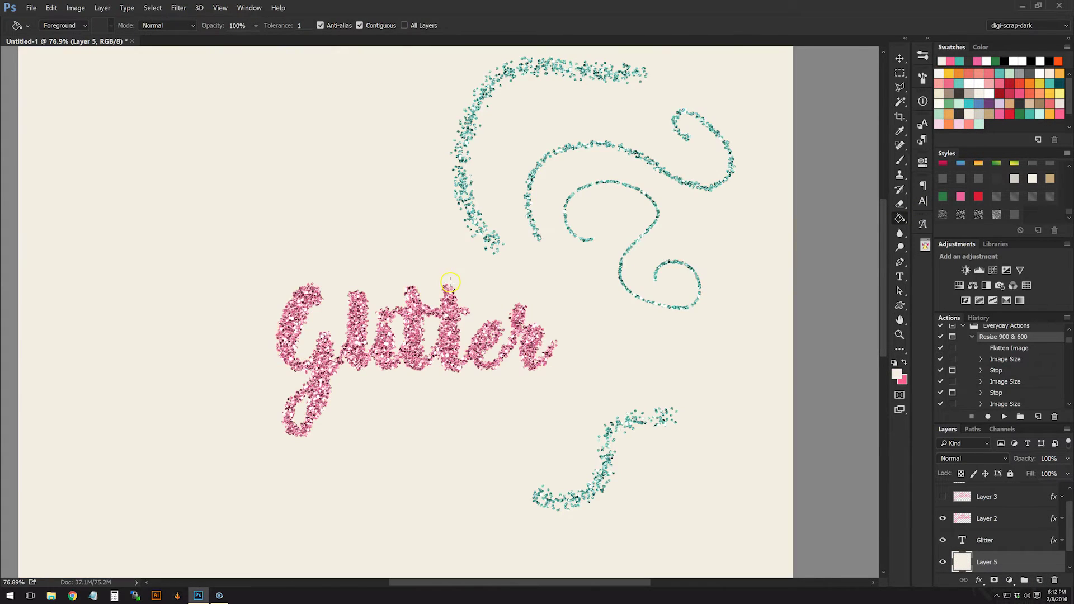
# Step: Examine the glitter text up close against the cream background and swap the colors so pink is the foreground
pyautogui.scroll(3, 237, 381)
pyautogui.moveTo(597, 585); pyautogui.dragTo(577, 589)
pyautogui.moveTo(884, 287); pyautogui.dragTo(885, 308)
pyautogui.scroll(2, 653, 190)
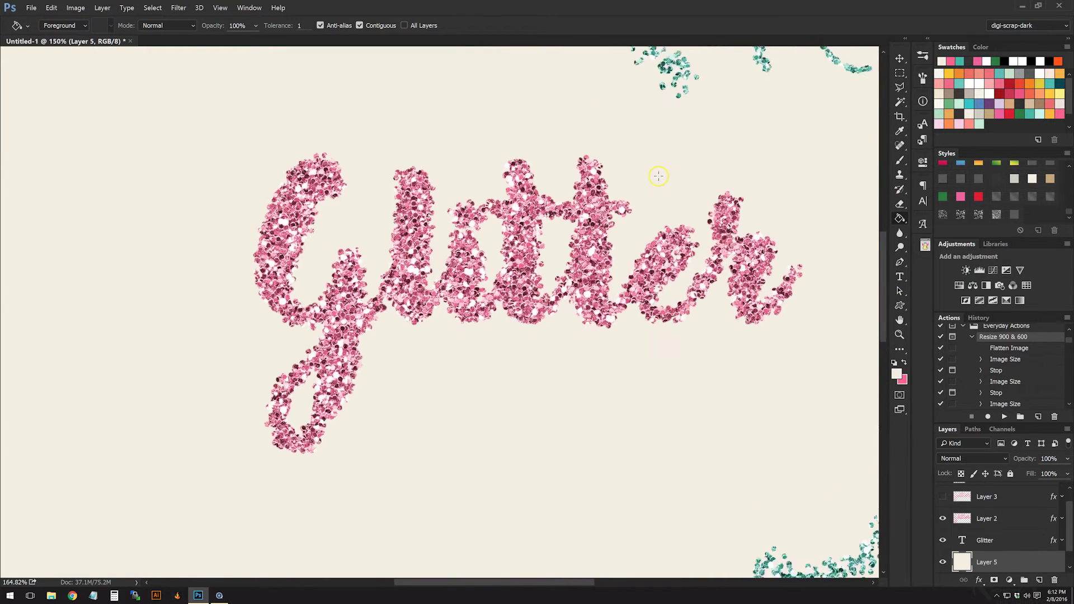
pyautogui.click(904, 363)
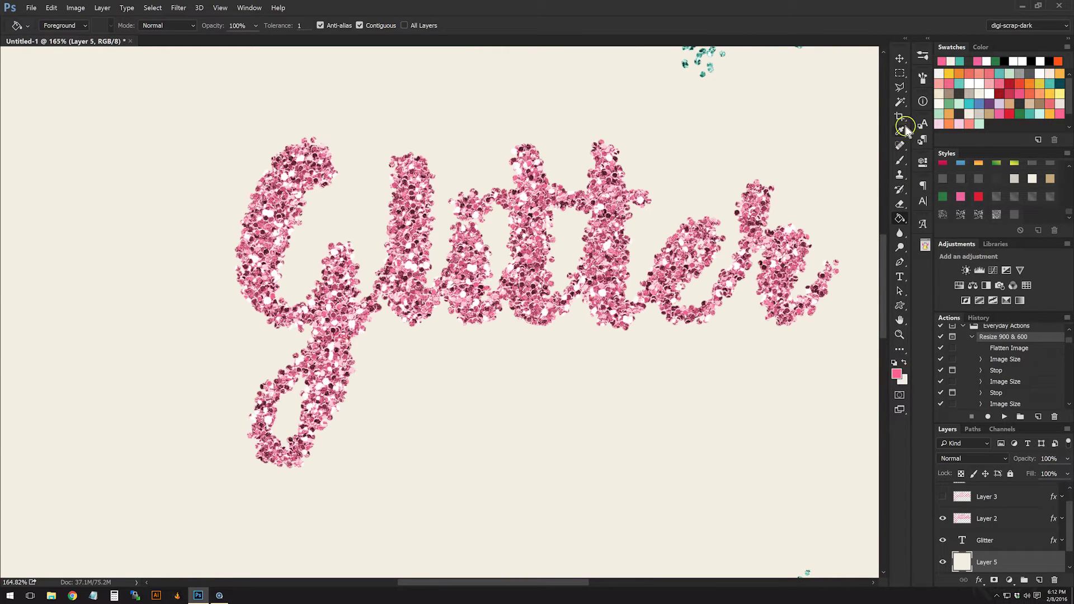
# Step: Paint a few stray pink glitter specks around the Glitter text on Layer 2 with the 13 px brush
pyautogui.click(923, 55)
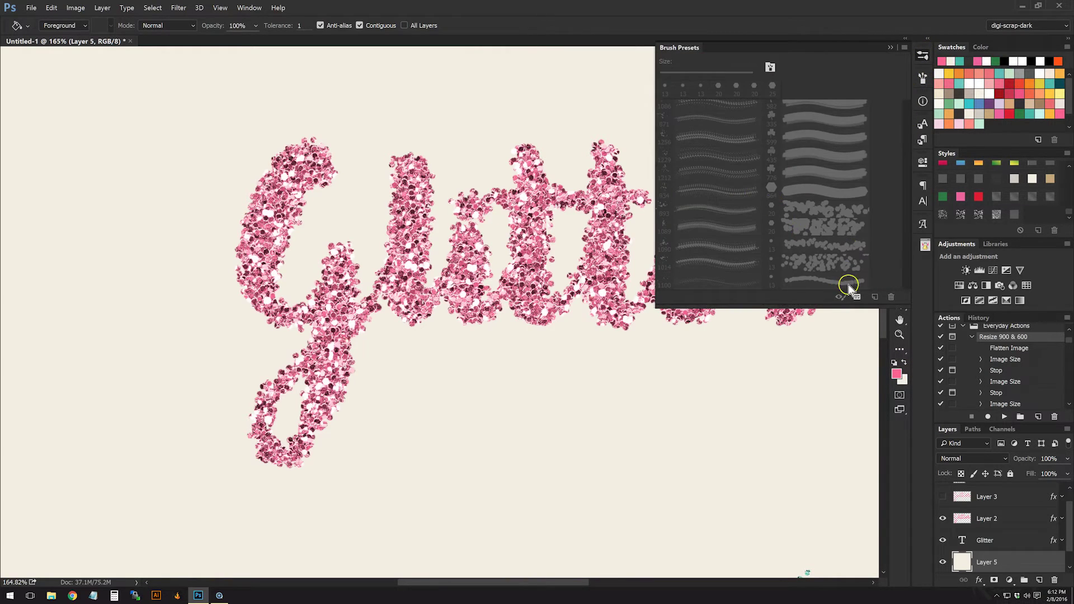
pyautogui.click(923, 55)
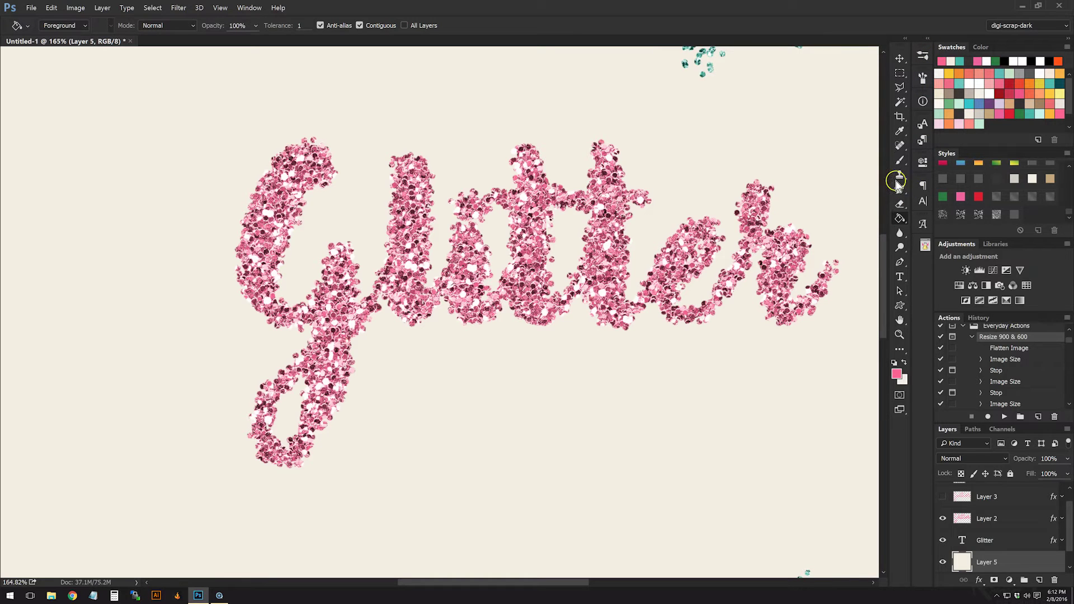
pyautogui.click(898, 164)
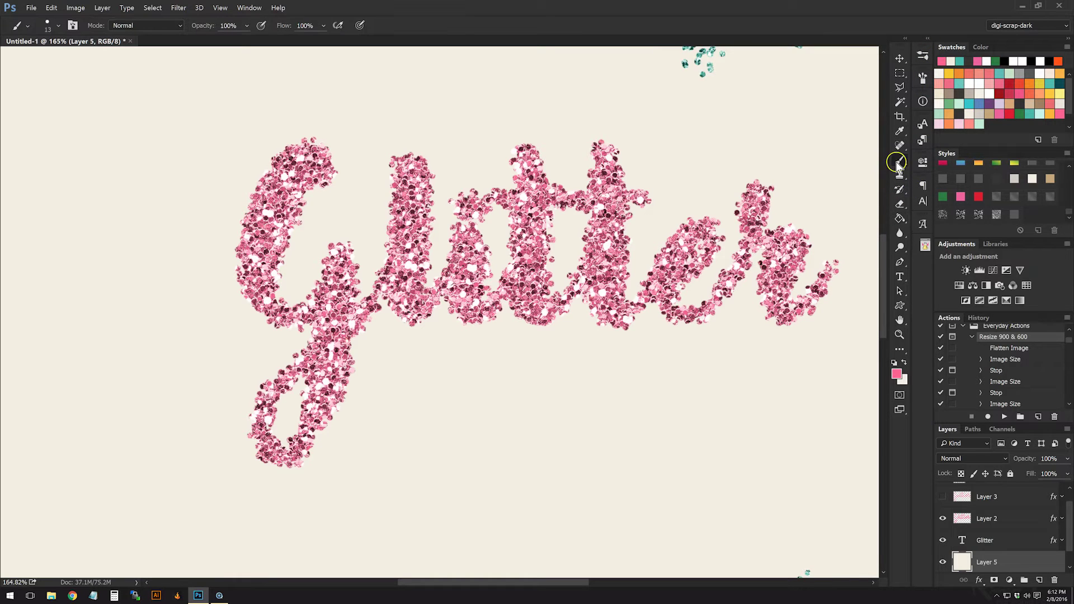
pyautogui.click(1001, 513)
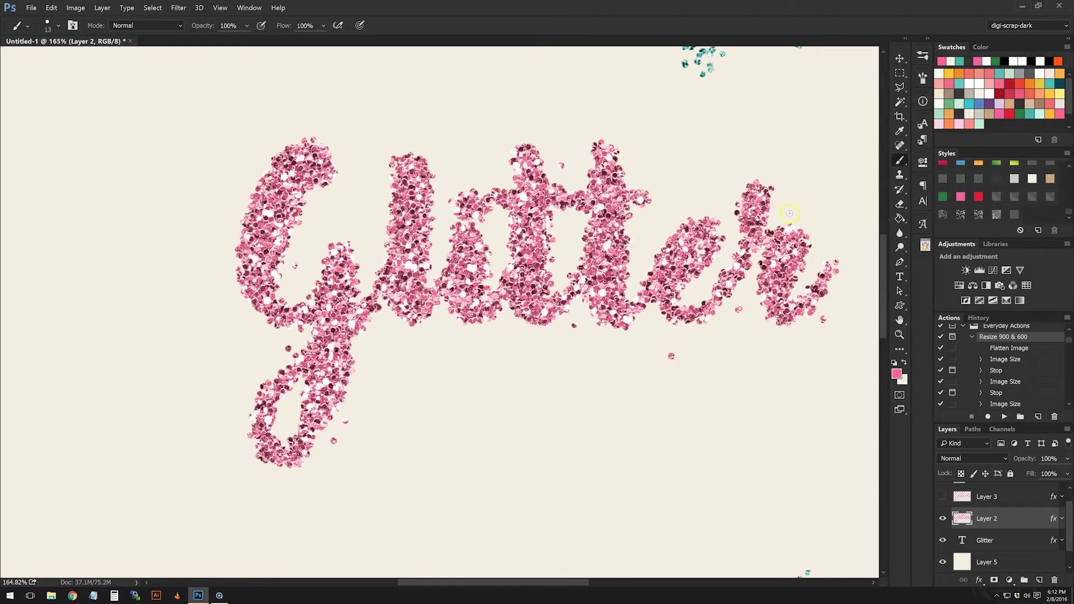
pyautogui.scroll(-6, 580, 295)
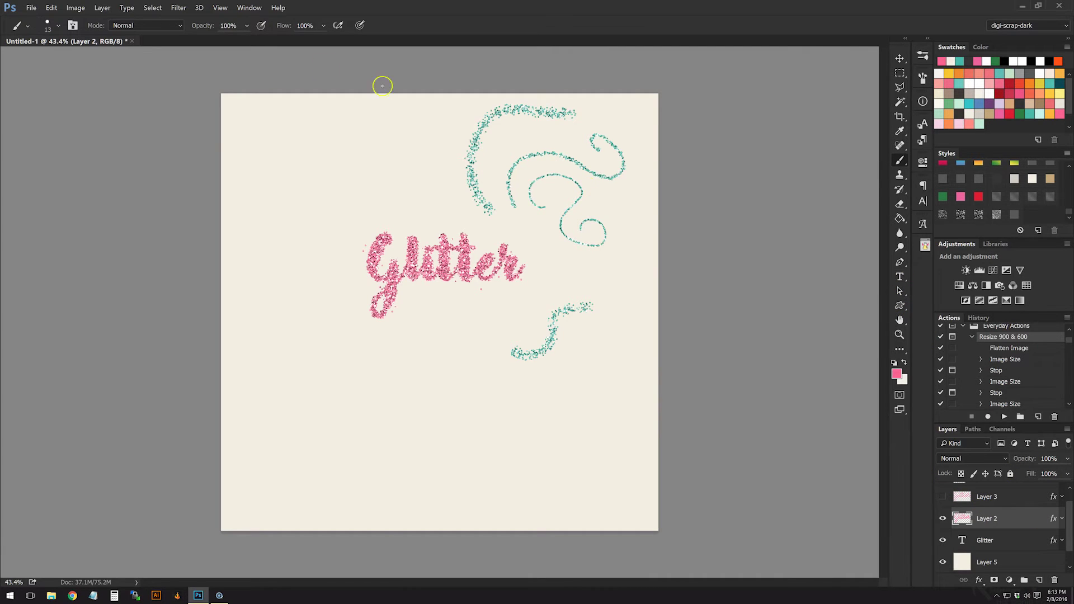
# Step: Select Layer 5 and set the foreground color to black #000000
pyautogui.click(975, 554)
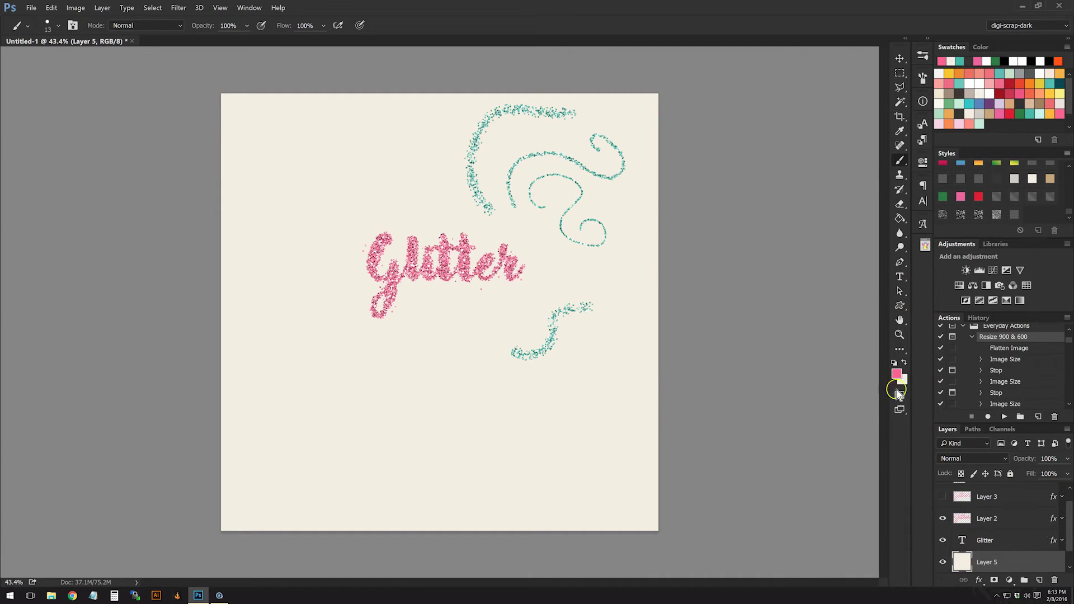
pyautogui.click(896, 374)
pyautogui.write('000000')
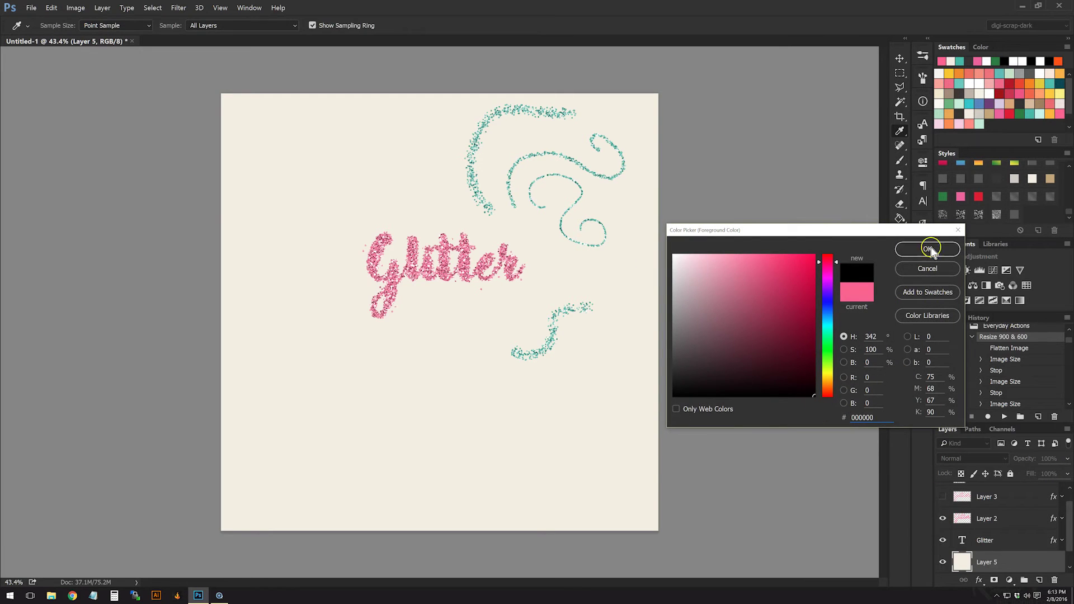
pyautogui.click(928, 249)
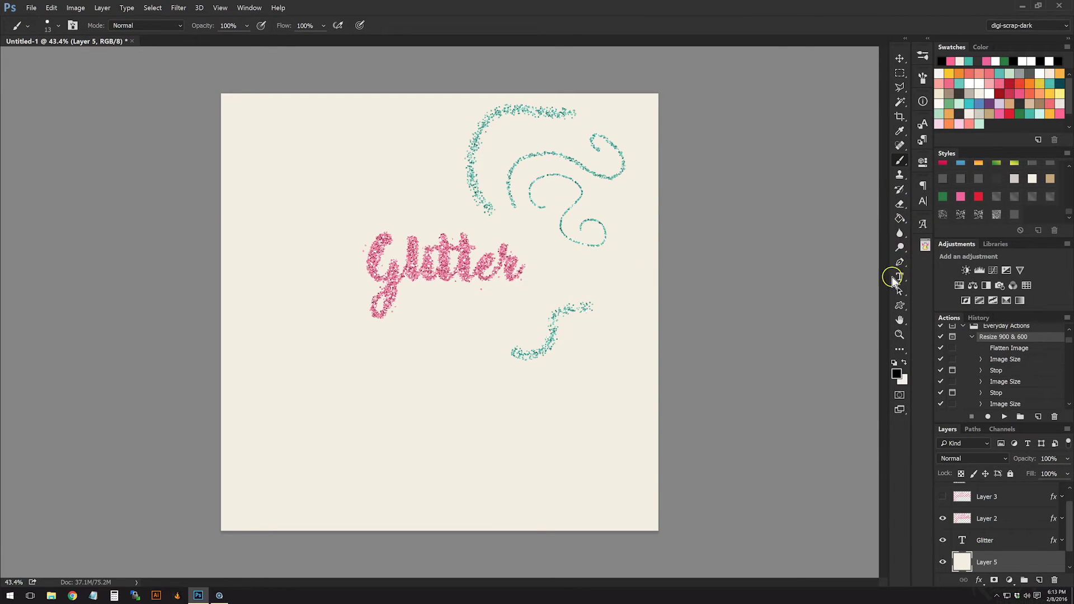
# Step: Swap the colors, set the foreground to white #ffffff and fill Layer 5 with it using the Paint Bucket
pyautogui.click(903, 363)
pyautogui.click(896, 374)
pyautogui.write('ffffff')
pyautogui.click(927, 249)
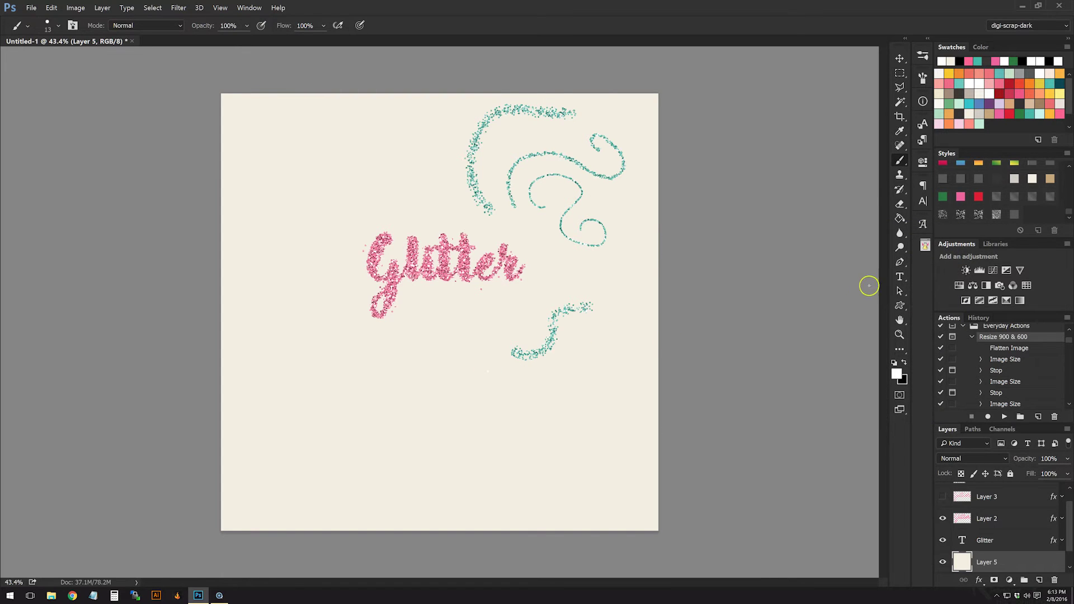
pyautogui.click(900, 218)
pyautogui.click(497, 351)
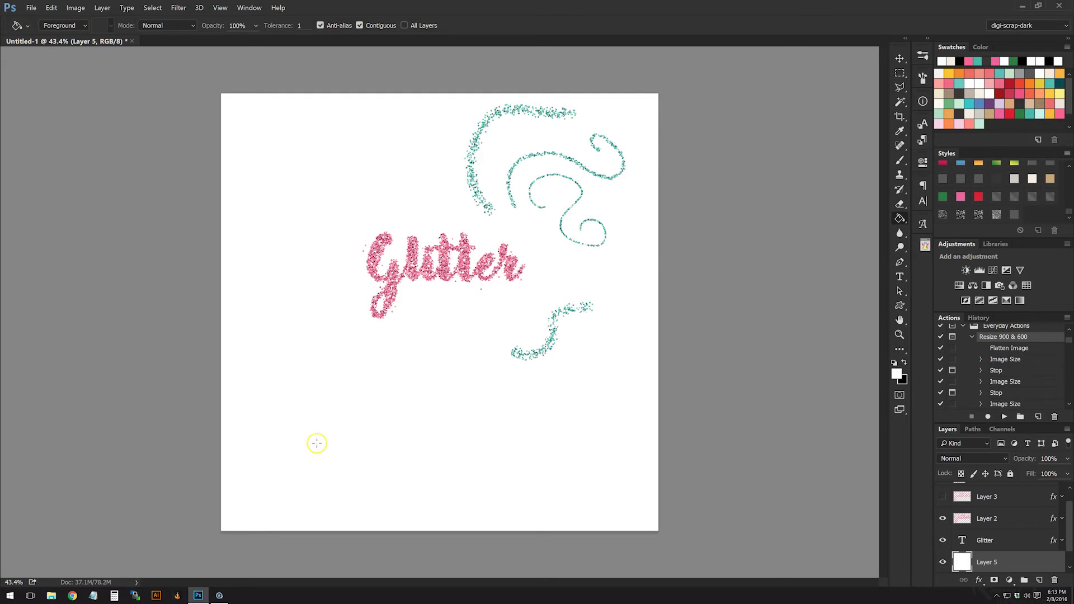
# Step: Swap the foreground to black and draw a small square about 47 px wide in the empty area below the text
pyautogui.scroll(15, 295, 484)
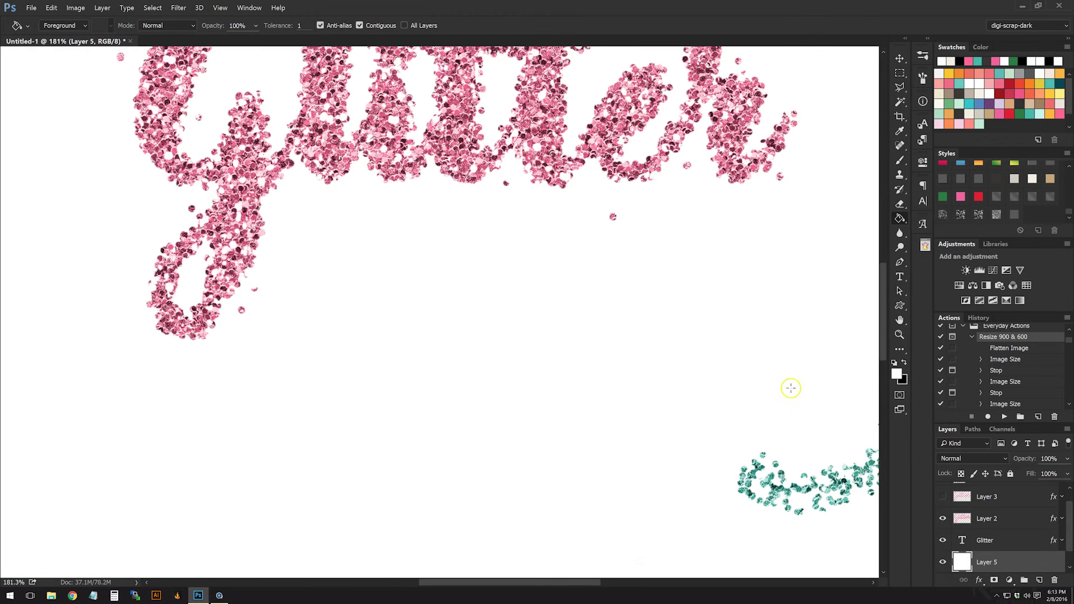
pyautogui.click(900, 305)
pyautogui.click(933, 305)
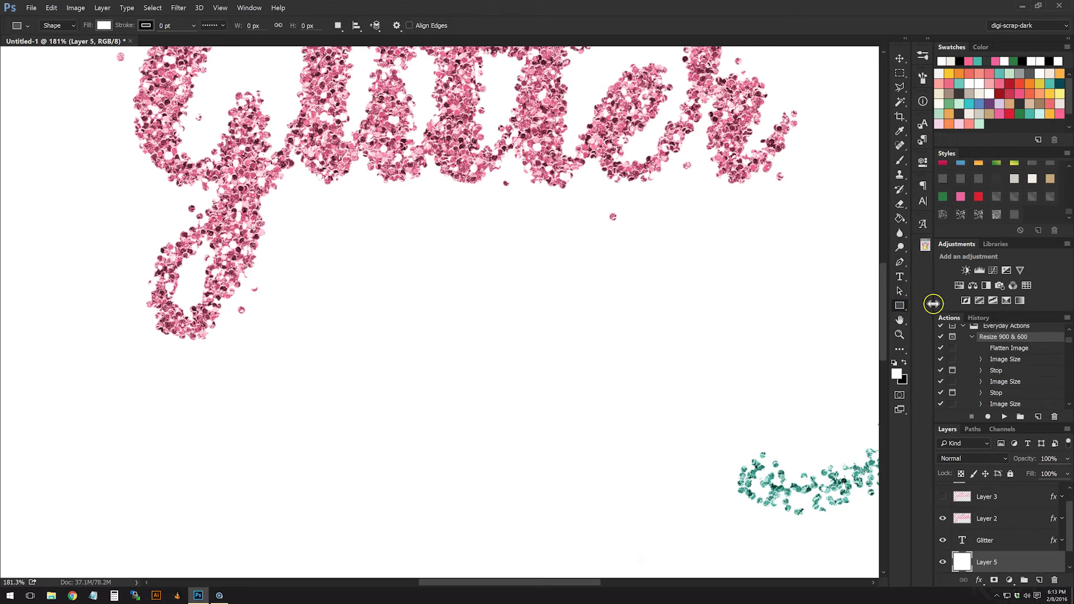
pyautogui.click(903, 363)
pyautogui.moveTo(430, 314); pyautogui.dragTo(451, 336)
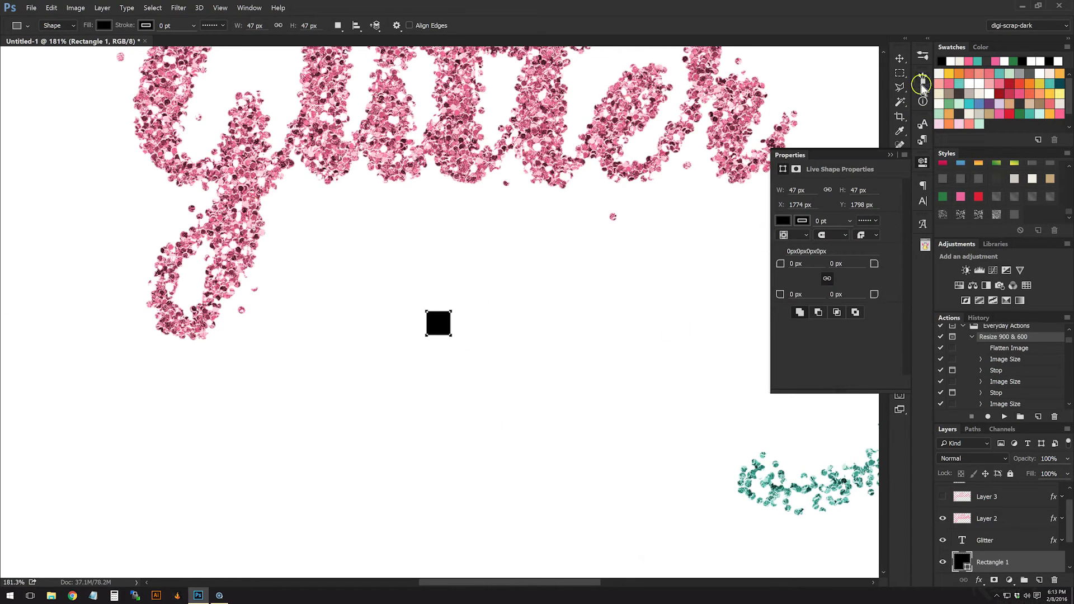
pyautogui.click(900, 58)
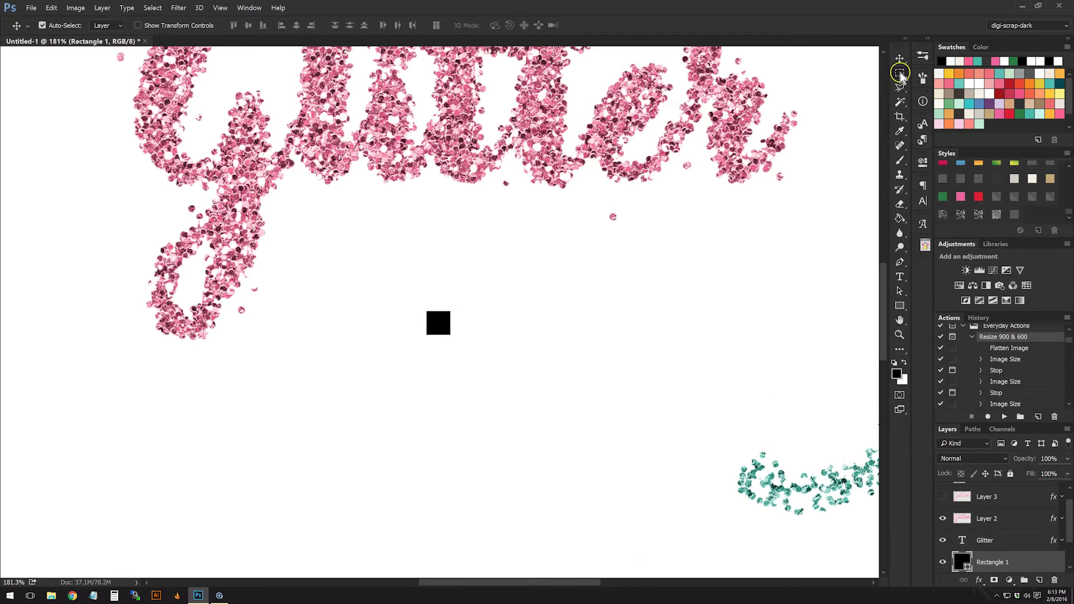
# Step: Select the area around the black square, define it as a brush preset with the suggested name, and delete the square's layer
pyautogui.click(900, 73)
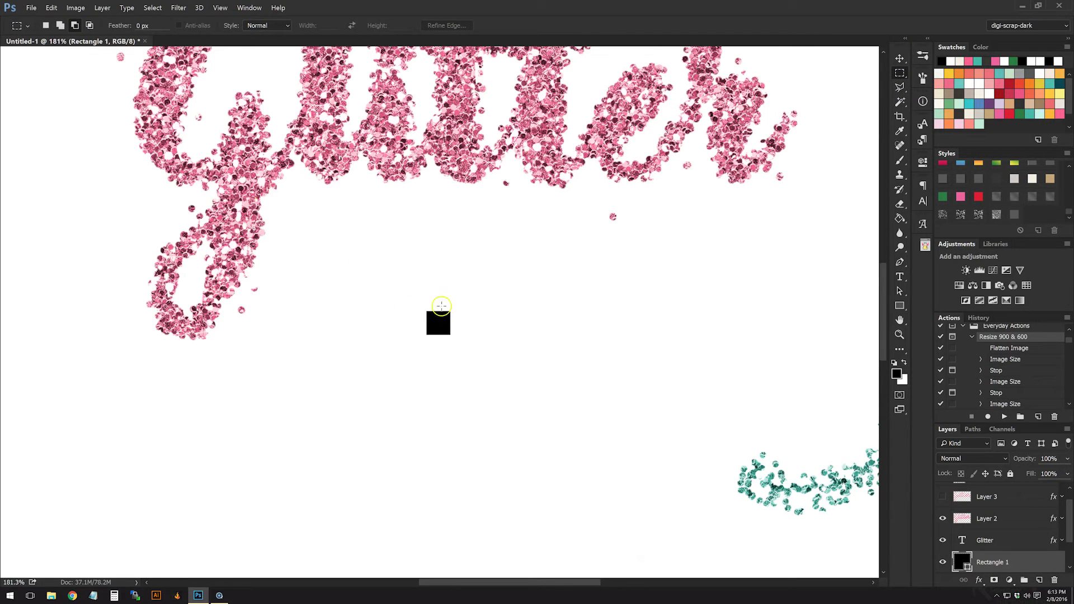
pyautogui.moveTo(416, 304); pyautogui.dragTo(460, 344)
pyautogui.click(51, 8)
pyautogui.click(103, 207)
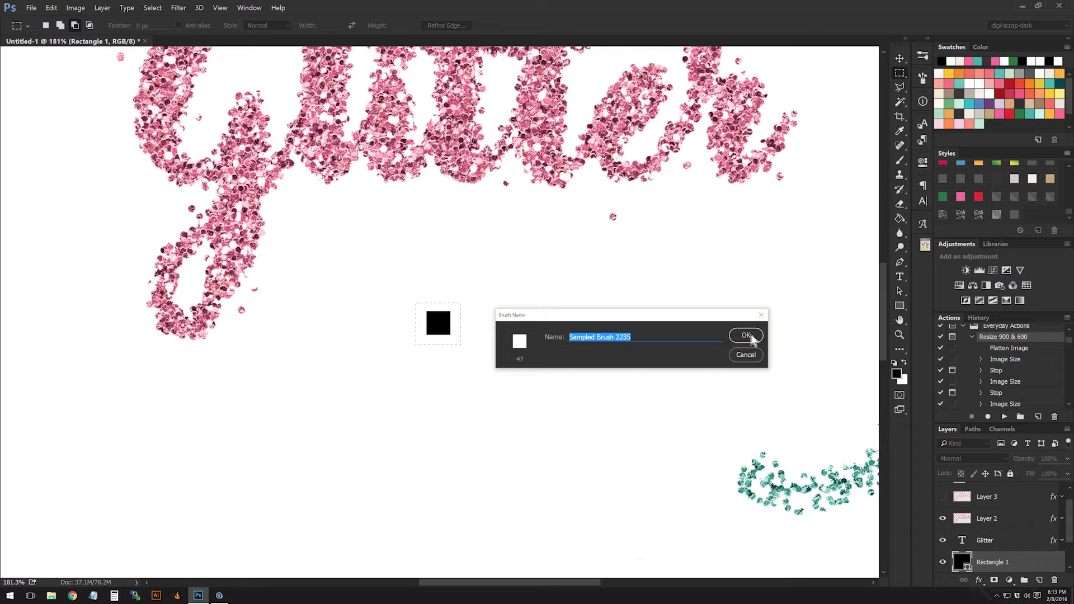
pyautogui.click(748, 336)
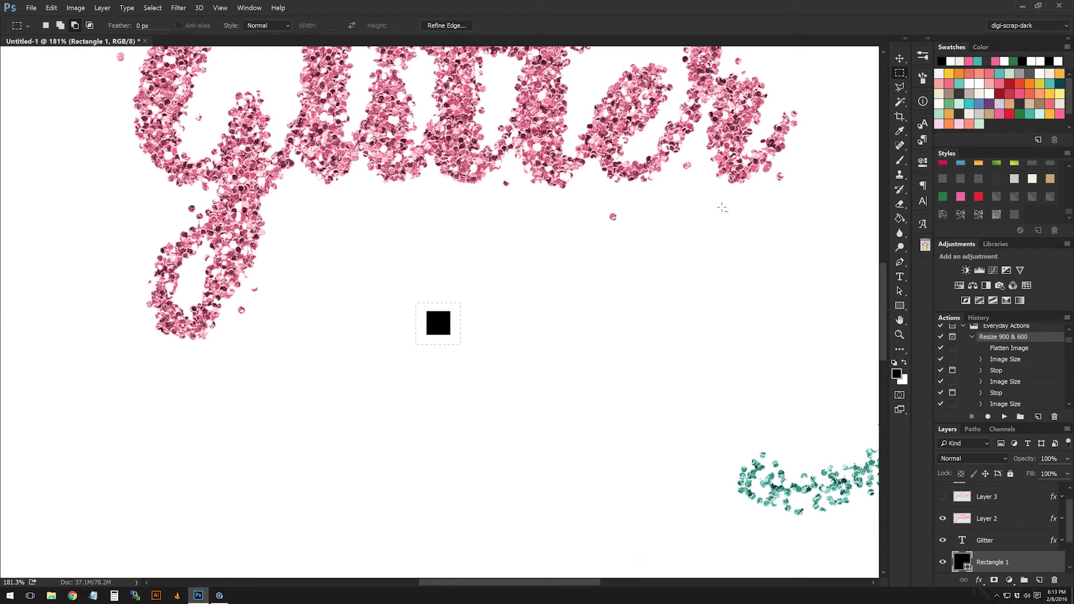
pyautogui.hotkey('ctrl', 'd')
pyautogui.moveTo(1034, 565); pyautogui.dragTo(1055, 580)
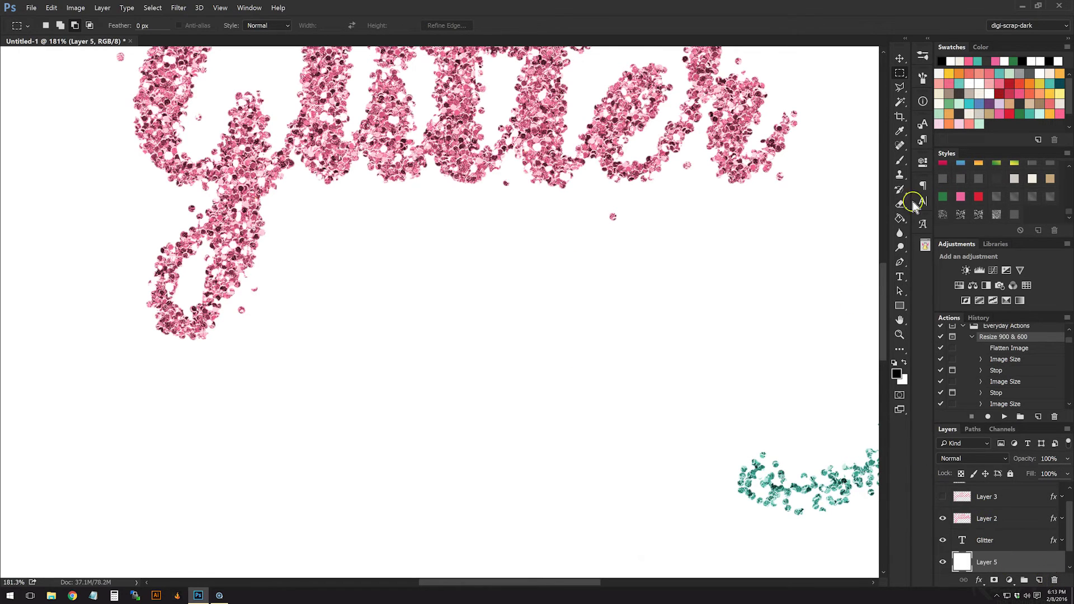
# Step: Activate the Brush tool and show the saved brush presets
pyautogui.click(923, 56)
pyautogui.click(923, 56)
pyautogui.click(900, 162)
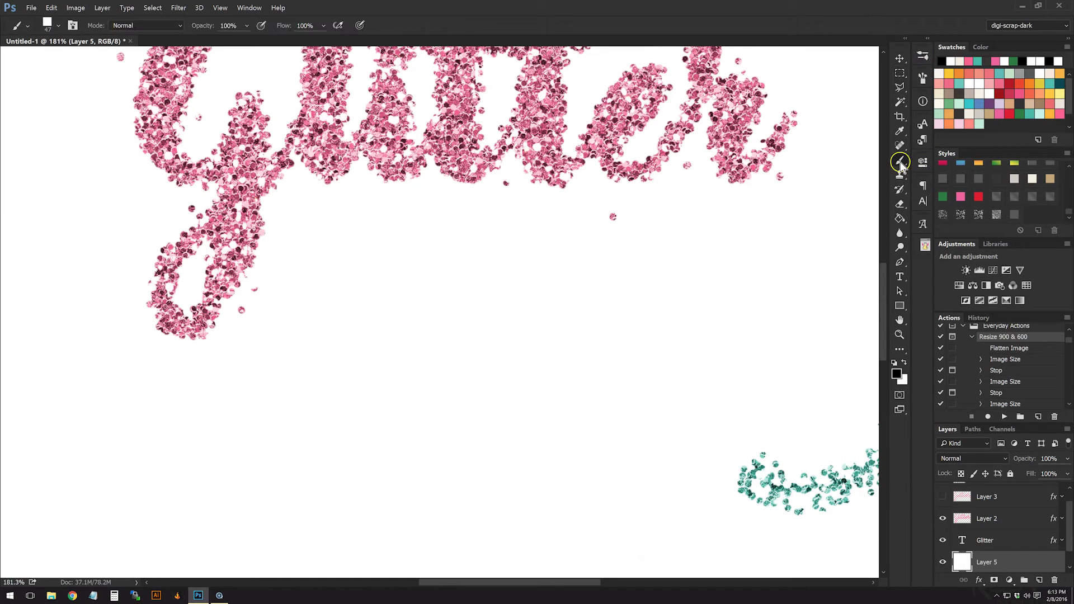
pyautogui.click(922, 56)
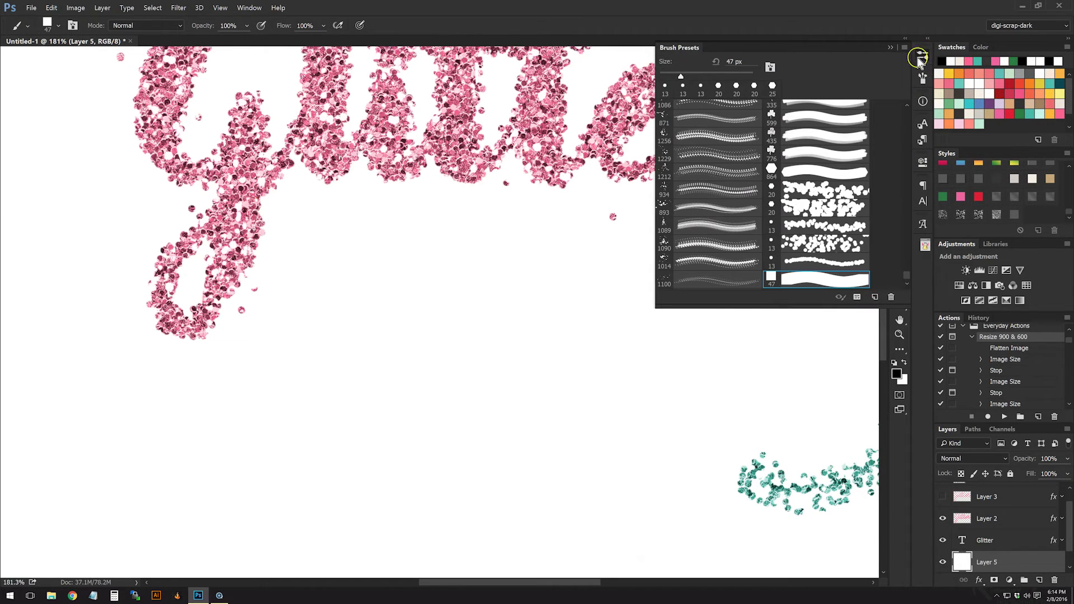
# Step: Try the round 13 px and 20 px brush tip shapes and the new 47 px square tip
pyautogui.click(923, 79)
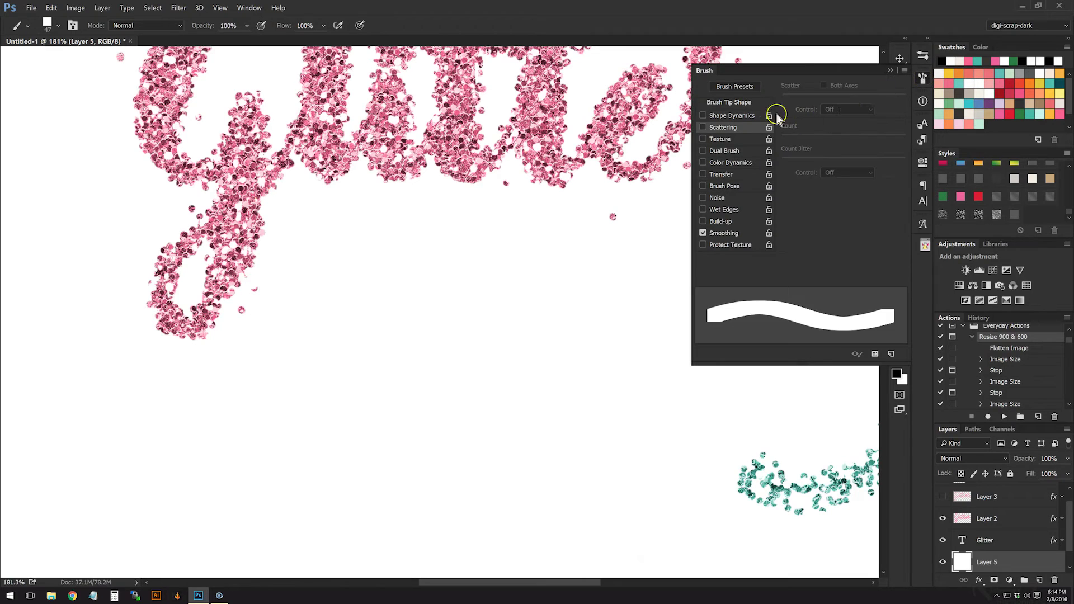
pyautogui.click(740, 103)
pyautogui.click(863, 132)
pyautogui.click(843, 131)
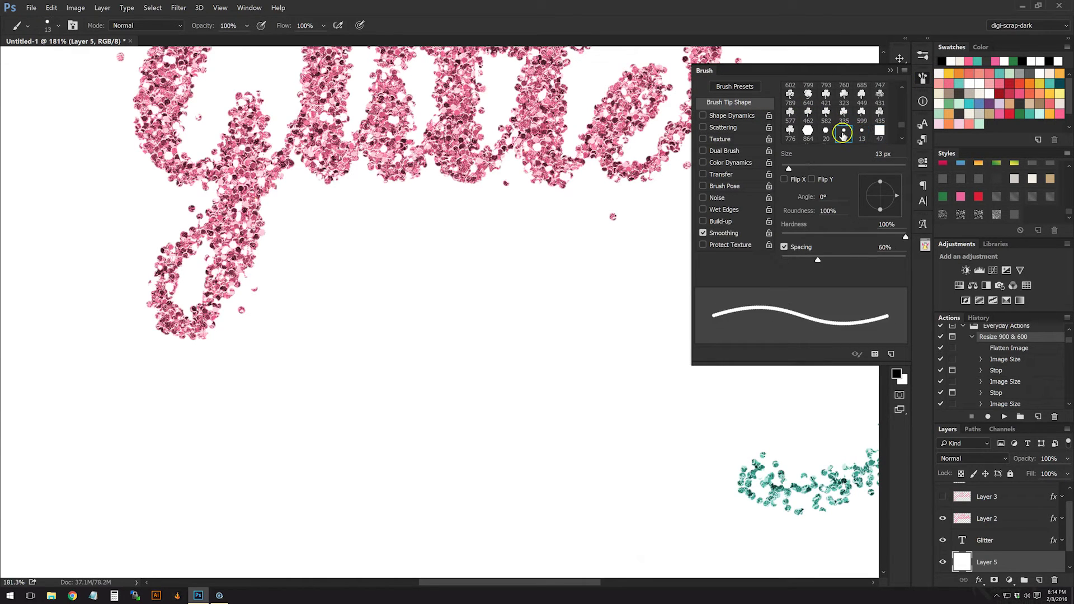
pyautogui.moveTo(901, 124)
pyautogui.mouseDown()
pyautogui.moveTo(905, 103)
pyautogui.moveTo(908, 136)
pyautogui.mouseUp()
pyautogui.scroll(3, 845, 130)
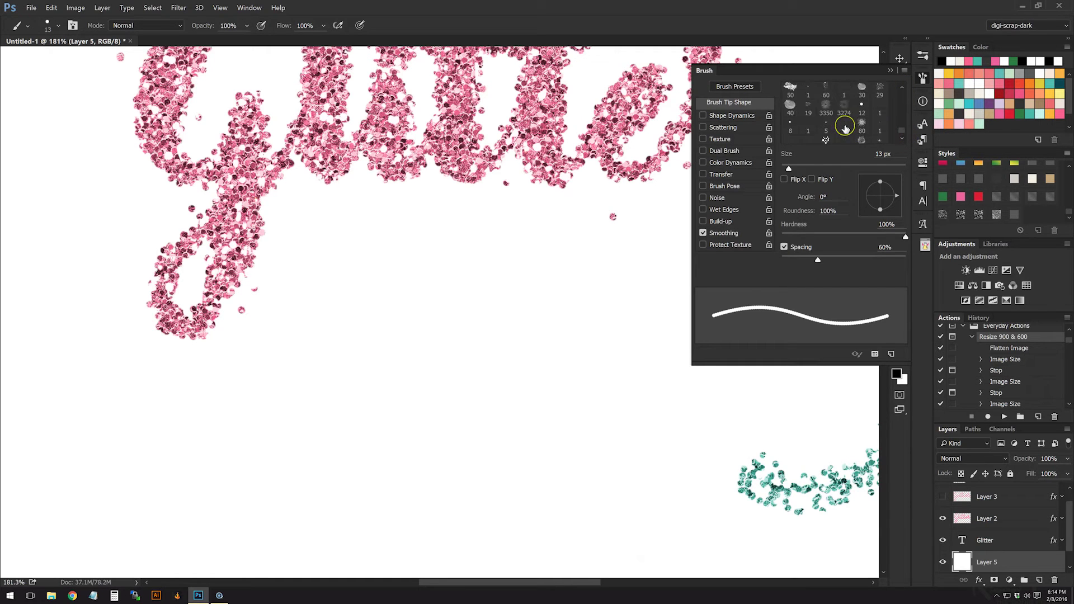
pyautogui.scroll(3, 845, 130)
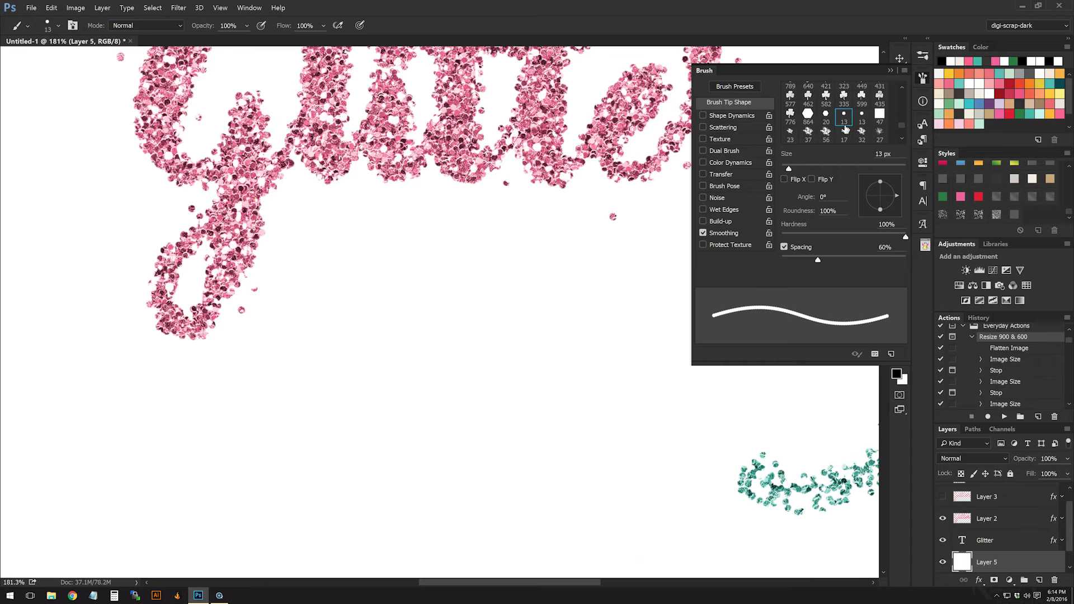
pyautogui.scroll(1, 845, 130)
pyautogui.click(865, 127)
pyautogui.click(830, 122)
pyautogui.click(845, 121)
pyautogui.click(882, 122)
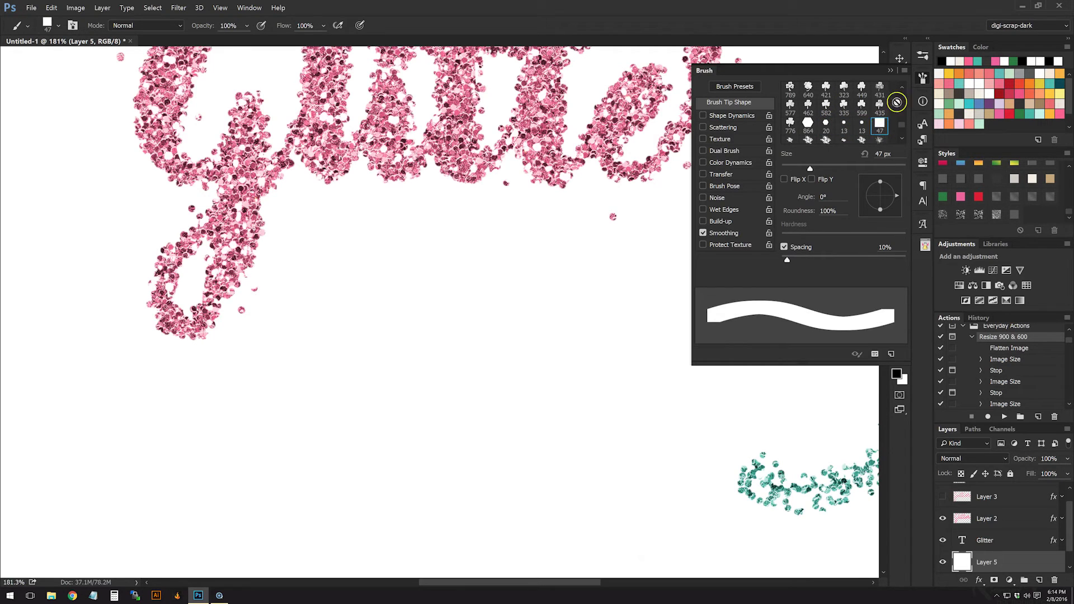
# Step: Compare the saved scattered 13 px brush presets and choose the close together one
pyautogui.click(924, 78)
pyautogui.click(924, 58)
pyautogui.click(799, 262)
pyautogui.click(821, 243)
pyautogui.click(826, 226)
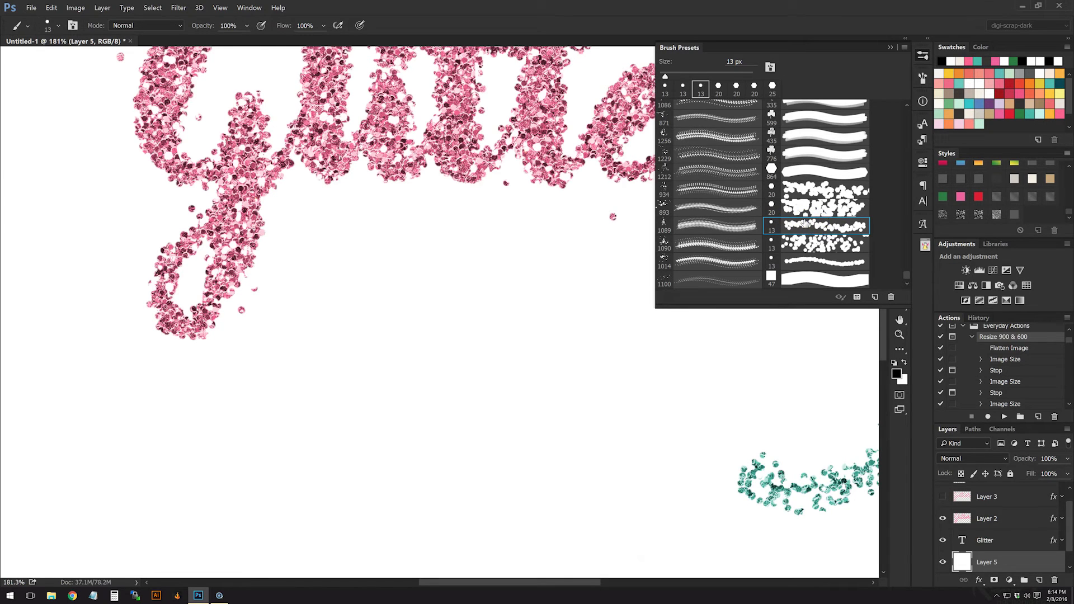
# Step: Replace the scattered preset's tip with the 47 px square tip and set its size to 14 px
pyautogui.click(923, 78)
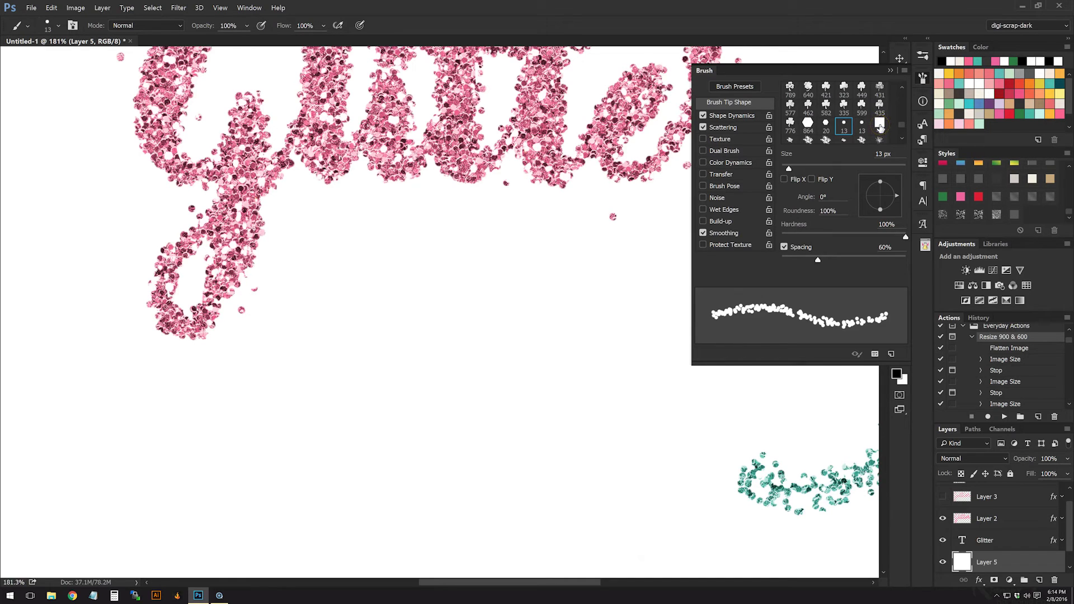
pyautogui.click(880, 126)
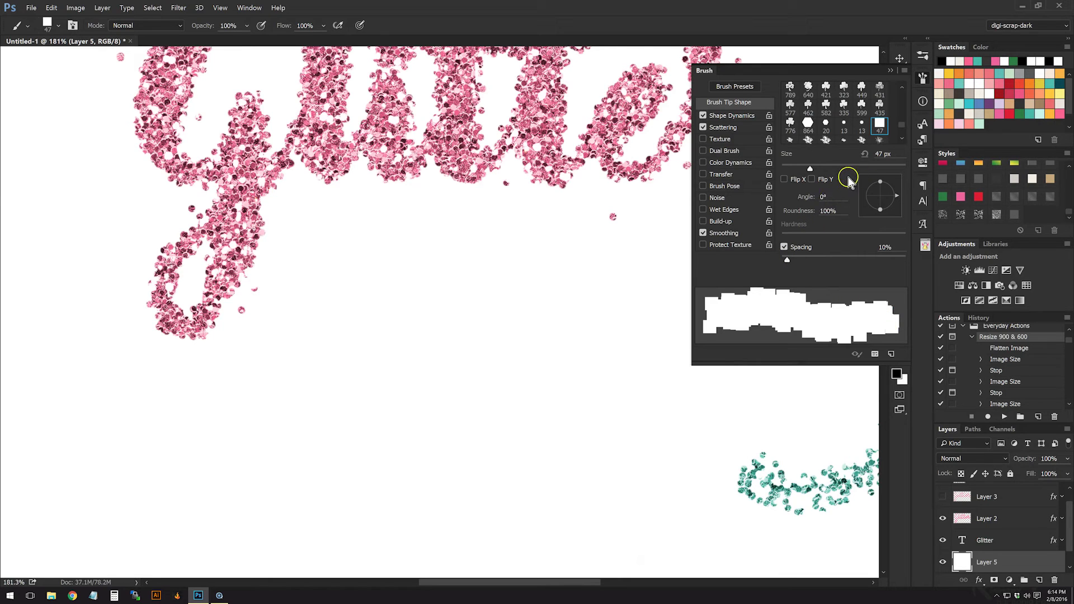
pyautogui.click(883, 154)
pyautogui.write('14')
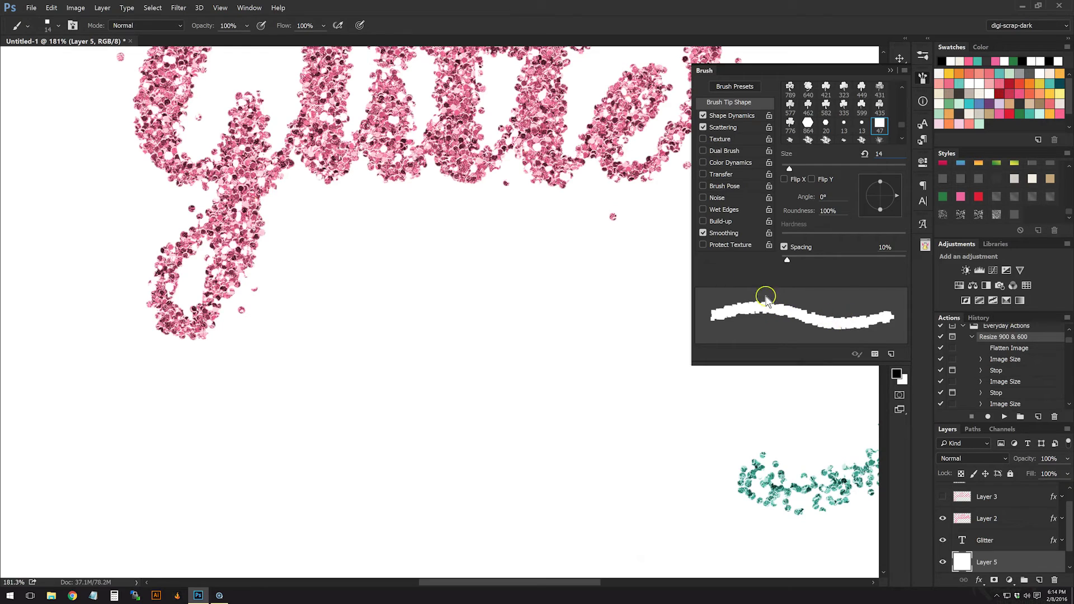
# Step: In Shape Dynamics, set angle jitter to 100%, enable Flip X and Flip Y jitter, and test roundness and size jitter
pyautogui.click(727, 129)
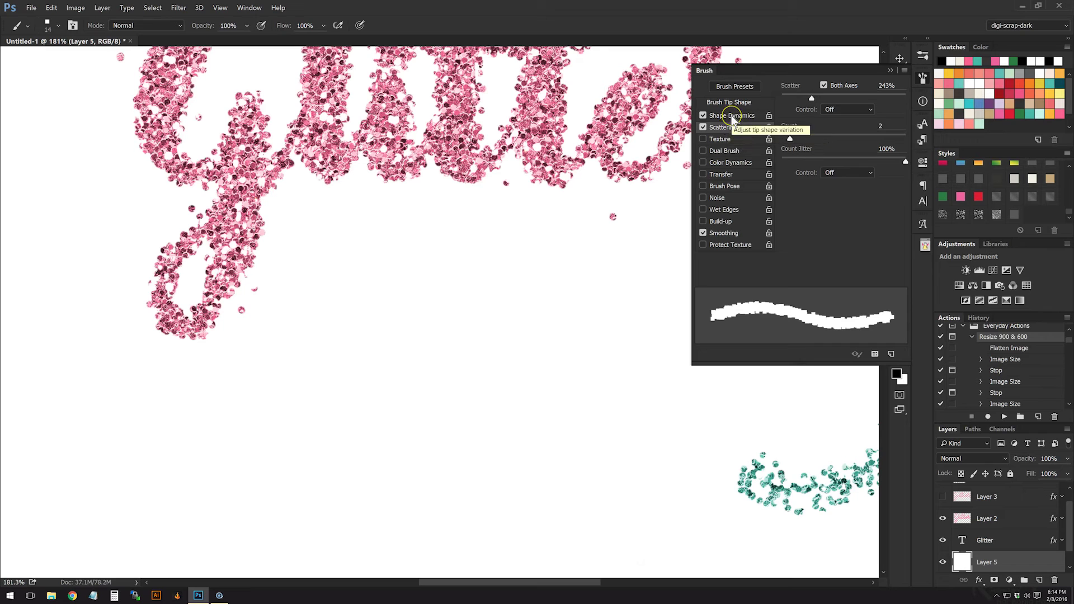
pyautogui.click(732, 117)
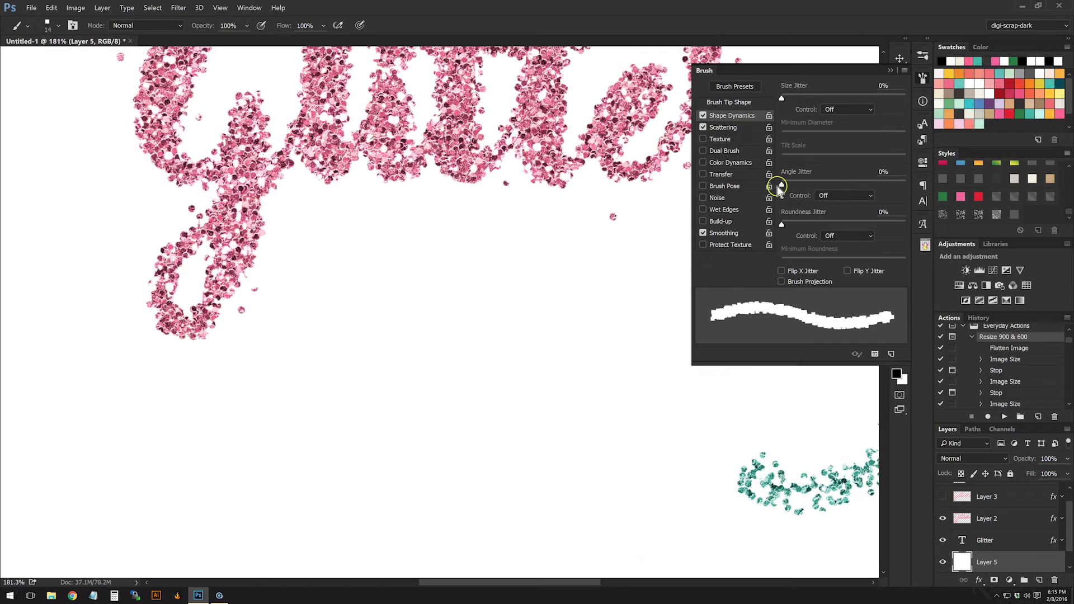
pyautogui.moveTo(782, 183); pyautogui.dragTo(961, 193)
pyautogui.moveTo(783, 224); pyautogui.dragTo(872, 224)
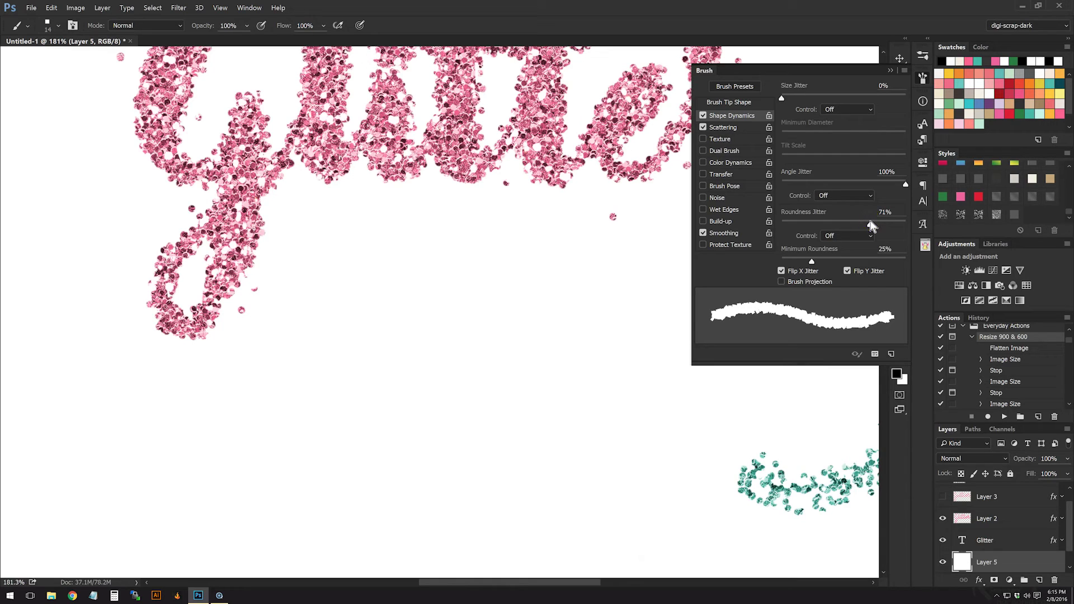
pyautogui.moveTo(872, 221); pyautogui.dragTo(766, 222)
pyautogui.moveTo(782, 99)
pyautogui.mouseDown()
pyautogui.moveTo(854, 106)
pyautogui.moveTo(764, 104)
pyautogui.moveTo(801, 130)
pyautogui.mouseUp()
# Step: Paint a long black stroke below the text on a new layer above Layer 2 and apply the glitter style
pyautogui.click(1013, 520)
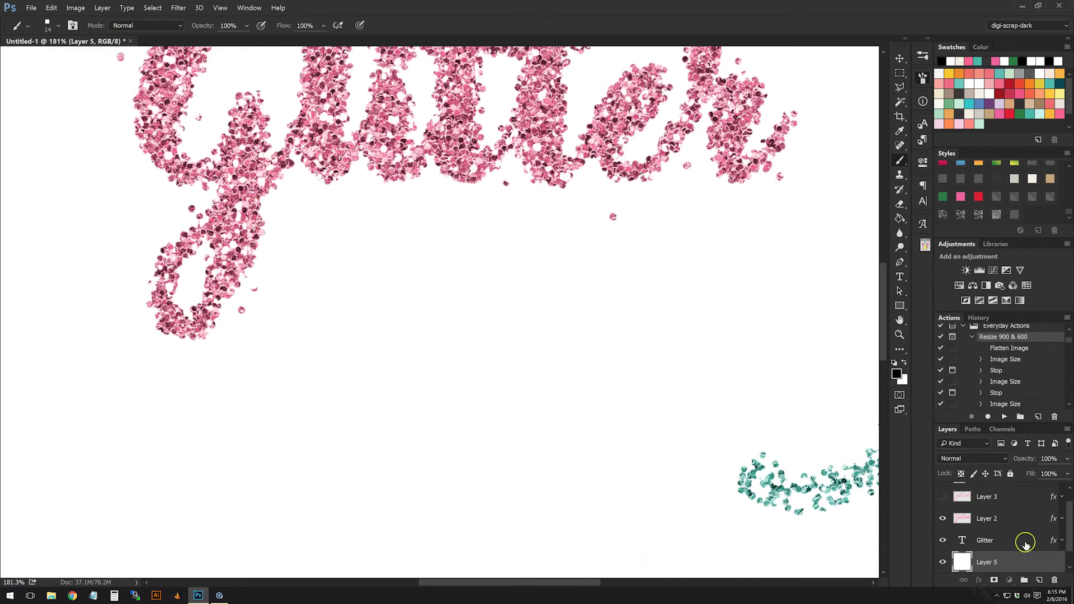
pyautogui.click(1039, 580)
pyautogui.moveTo(722, 339); pyautogui.dragTo(250, 316)
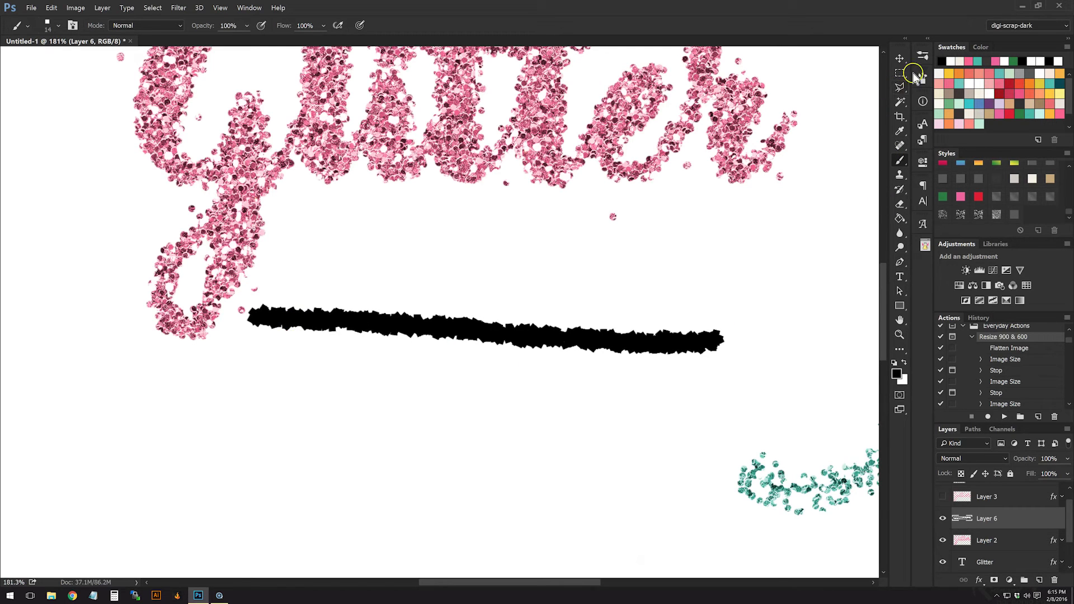
pyautogui.click(995, 214)
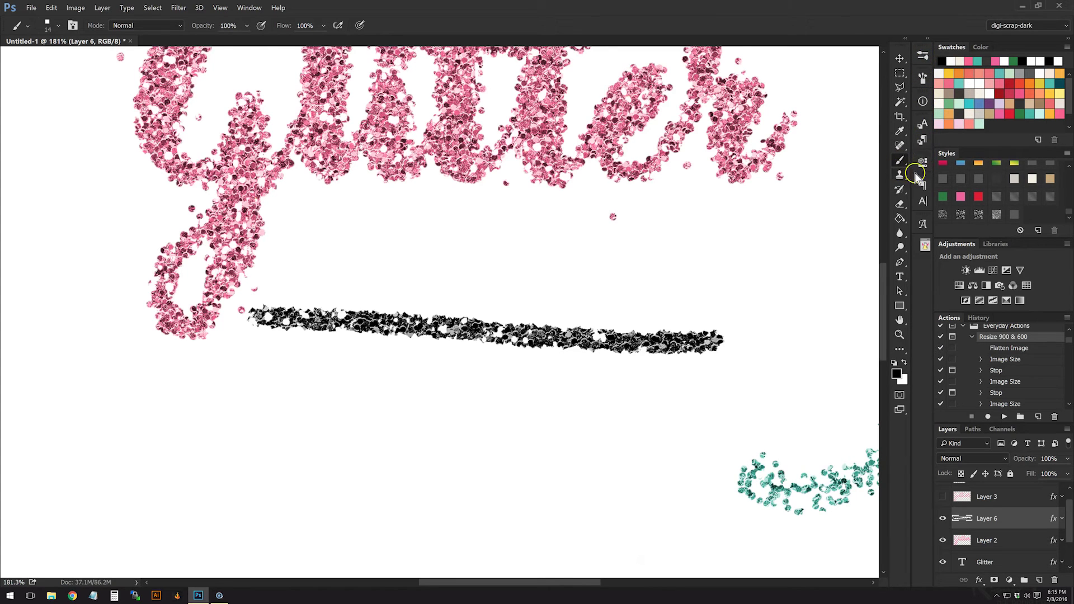
# Step: Set the square brush tip's spacing to 75% and paint a long test stroke below the first black glitter stroke
pyautogui.click(922, 78)
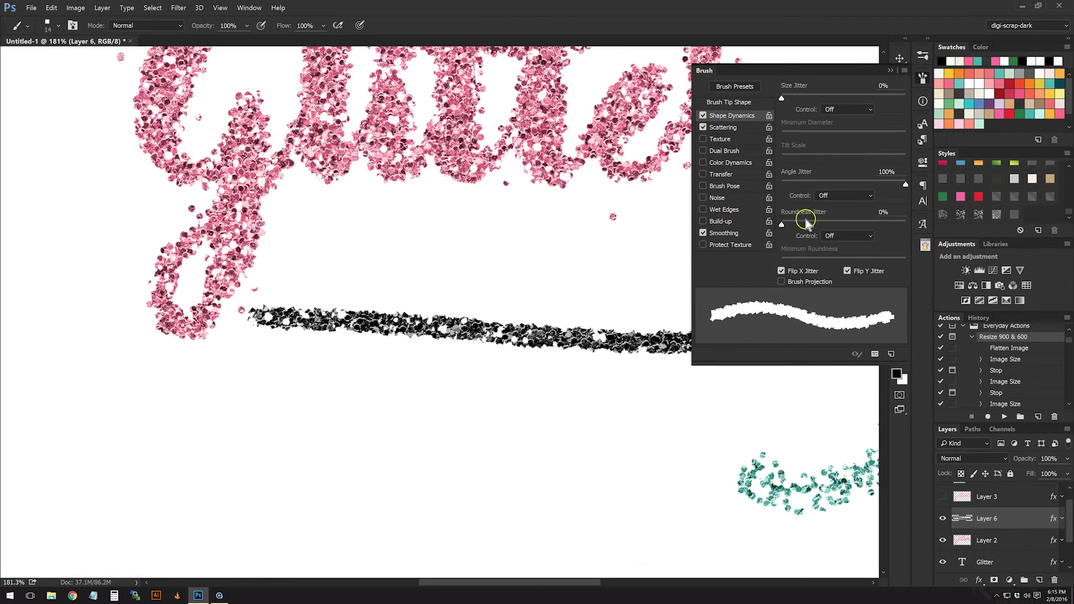
pyautogui.click(738, 102)
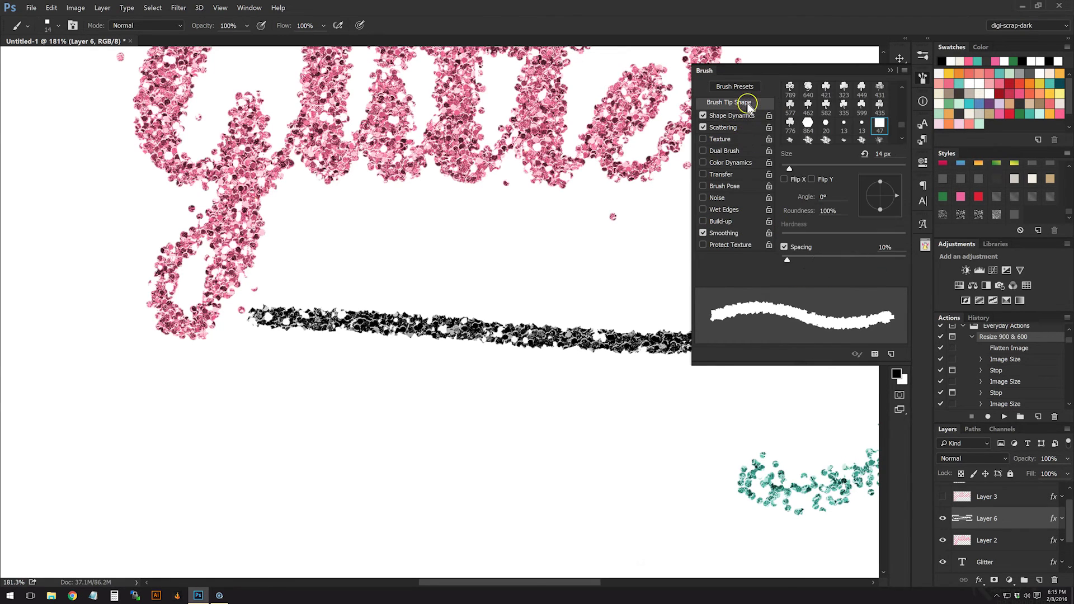
pyautogui.moveTo(789, 263); pyautogui.dragTo(829, 264)
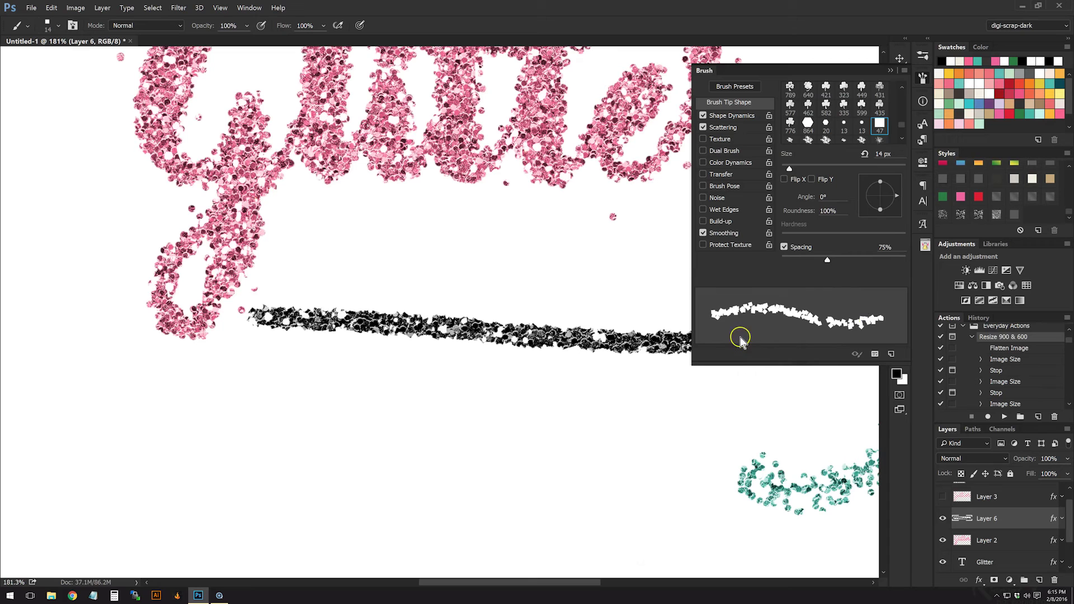
pyautogui.moveTo(805, 401)
pyautogui.mouseDown()
pyautogui.moveTo(564, 416)
pyautogui.moveTo(249, 407)
pyautogui.mouseUp()
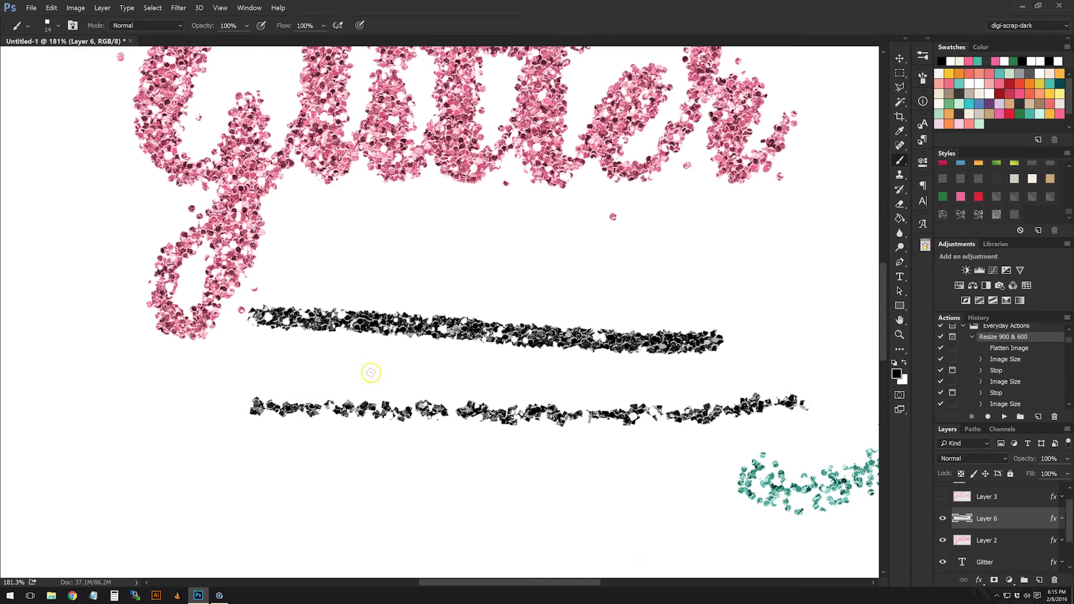
# Step: Set the brush's scatter to 473% and paint a third glitter stroke below the other two
pyautogui.click(925, 55)
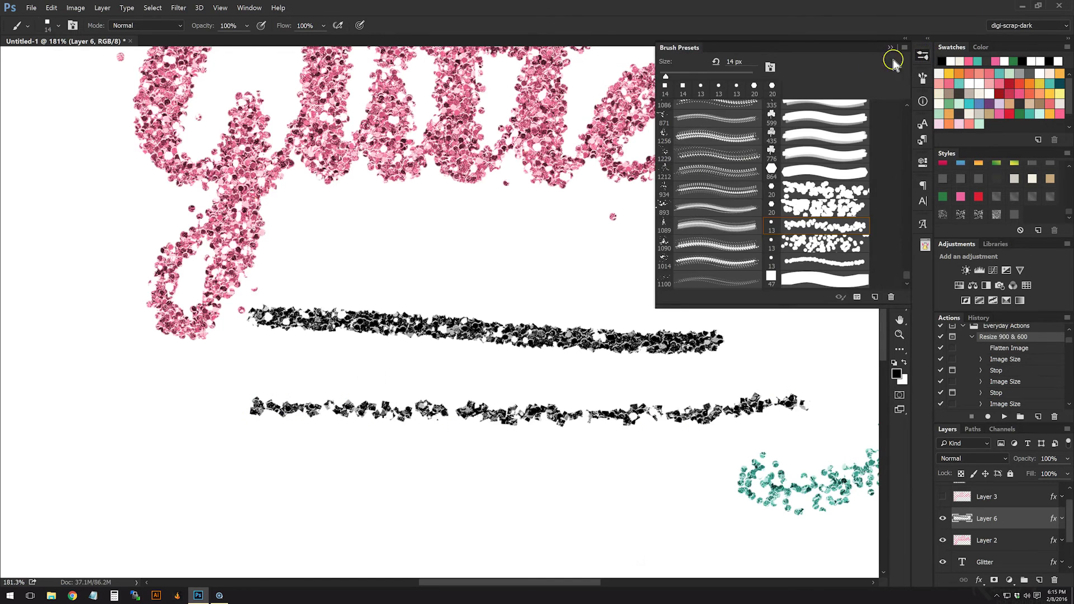
pyautogui.click(924, 94)
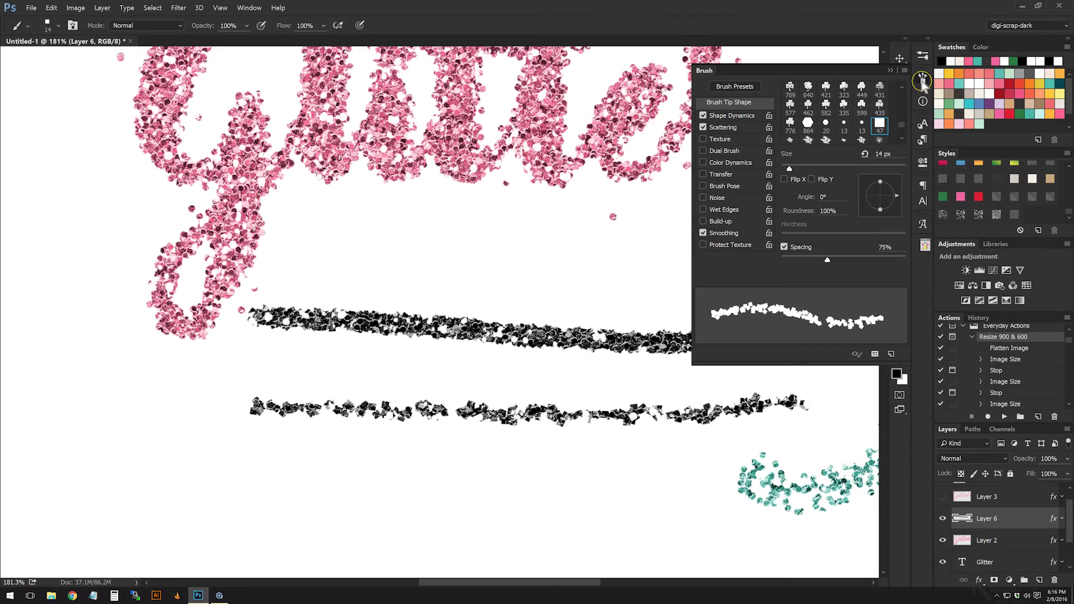
pyautogui.click(741, 130)
pyautogui.moveTo(813, 100); pyautogui.dragTo(834, 102)
pyautogui.moveTo(836, 104); pyautogui.dragTo(841, 106)
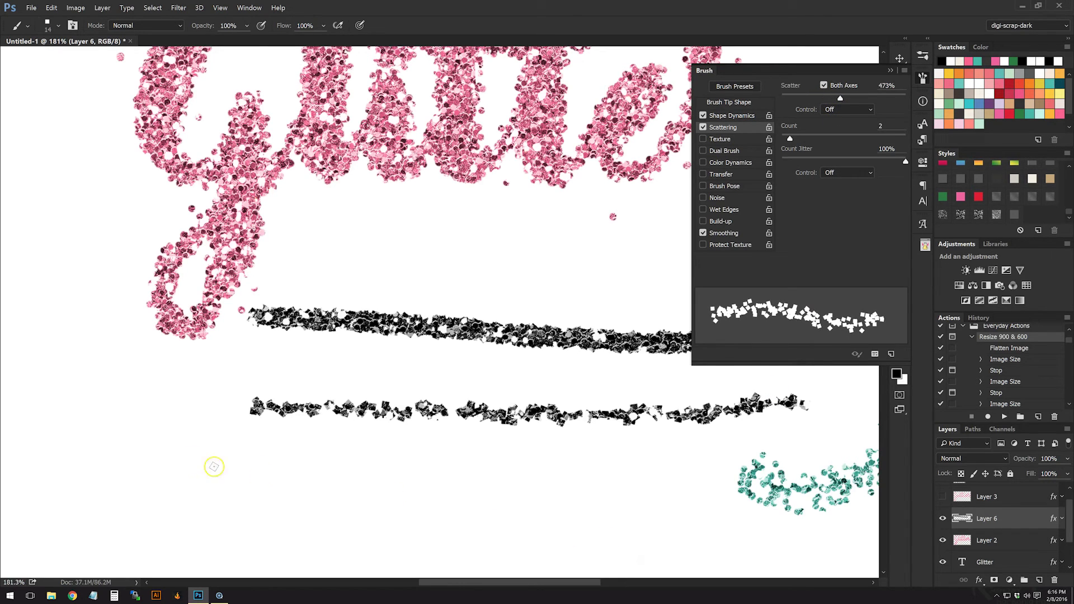
pyautogui.click(144, 461)
pyautogui.moveTo(144, 460); pyautogui.dragTo(259, 479)
pyautogui.moveTo(609, 484); pyautogui.dragTo(647, 528)
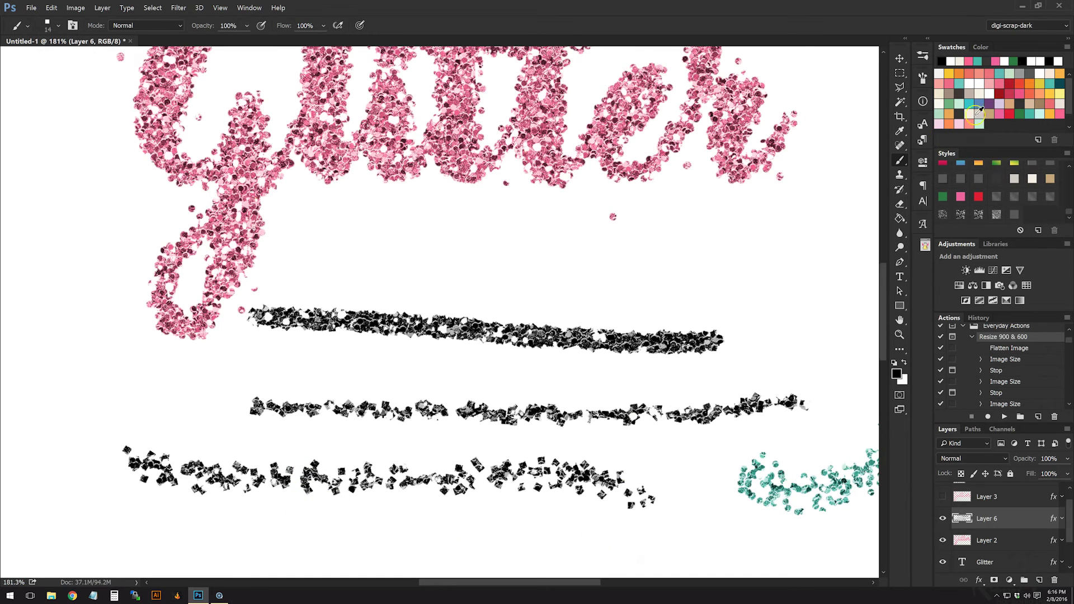
# Step: Save the current brush as a new preset named "square glitter", with its size captured
pyautogui.click(924, 78)
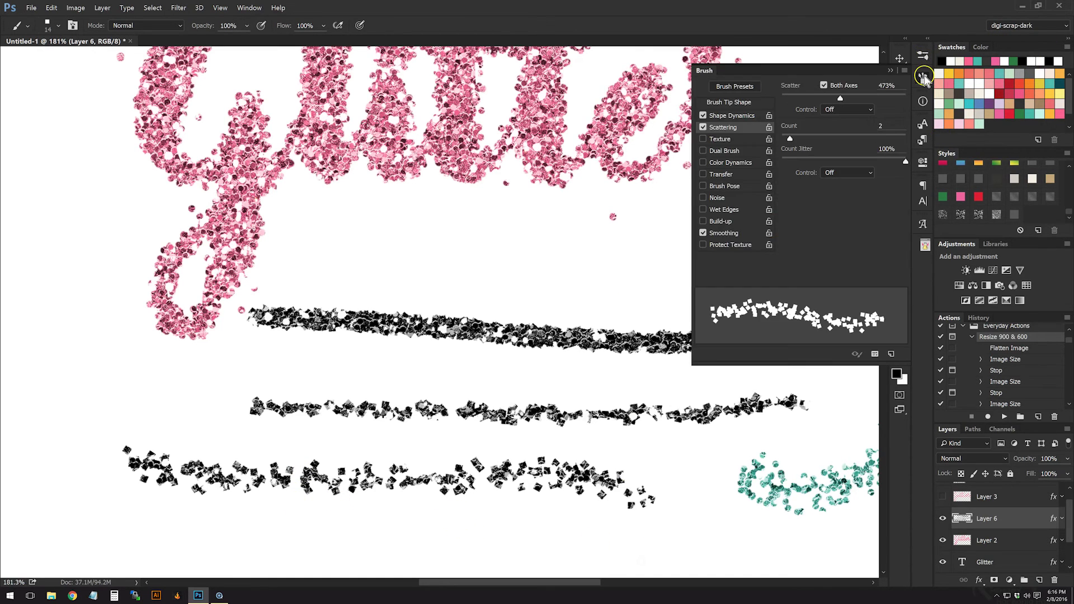
pyautogui.click(905, 70)
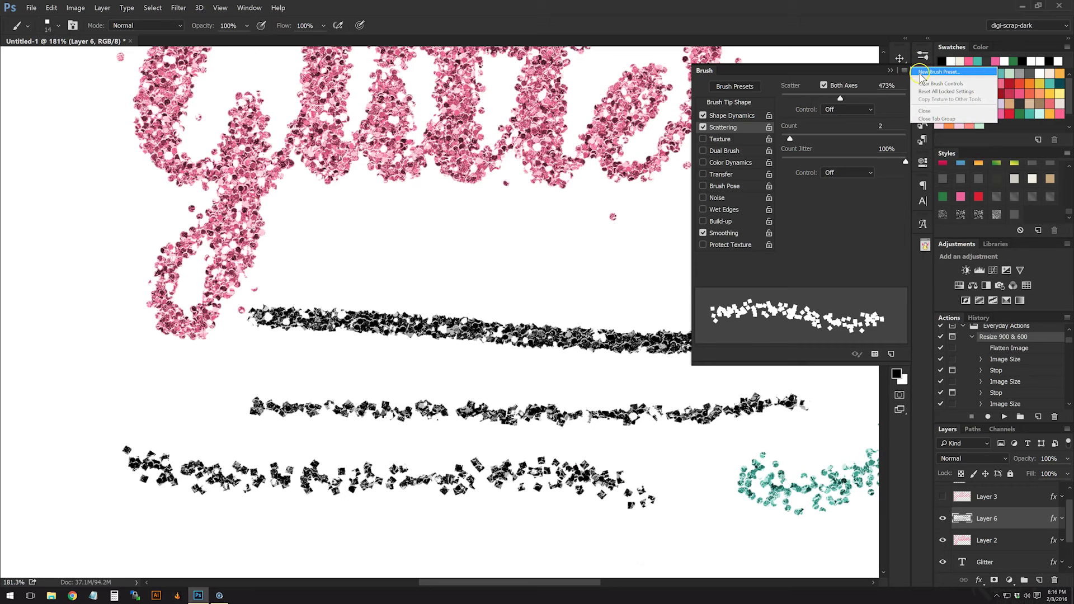
pyautogui.click(924, 72)
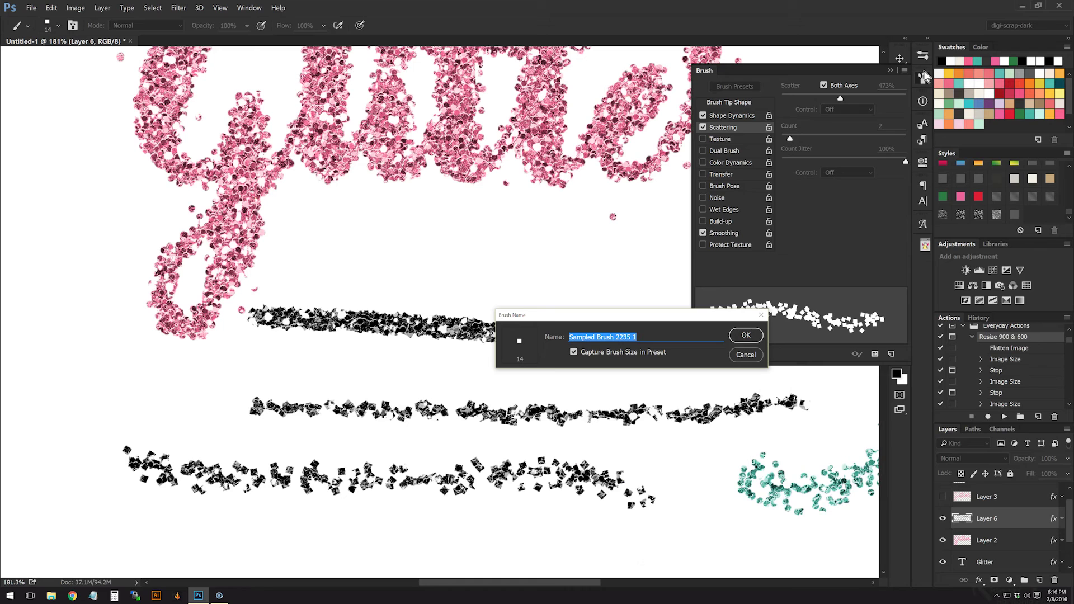
pyautogui.write('square gl')
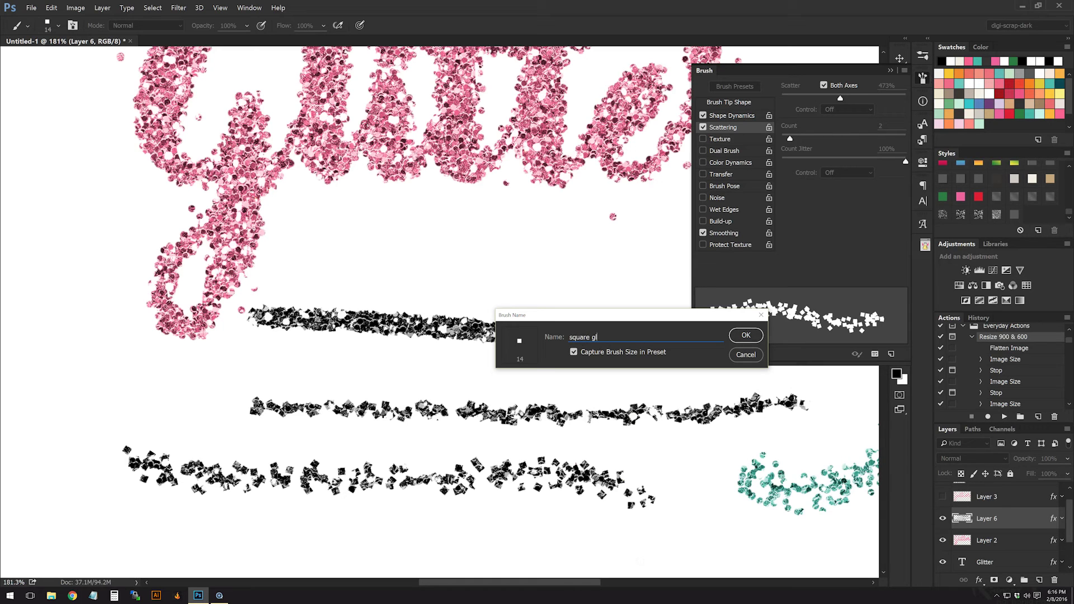
pyautogui.press('Return')
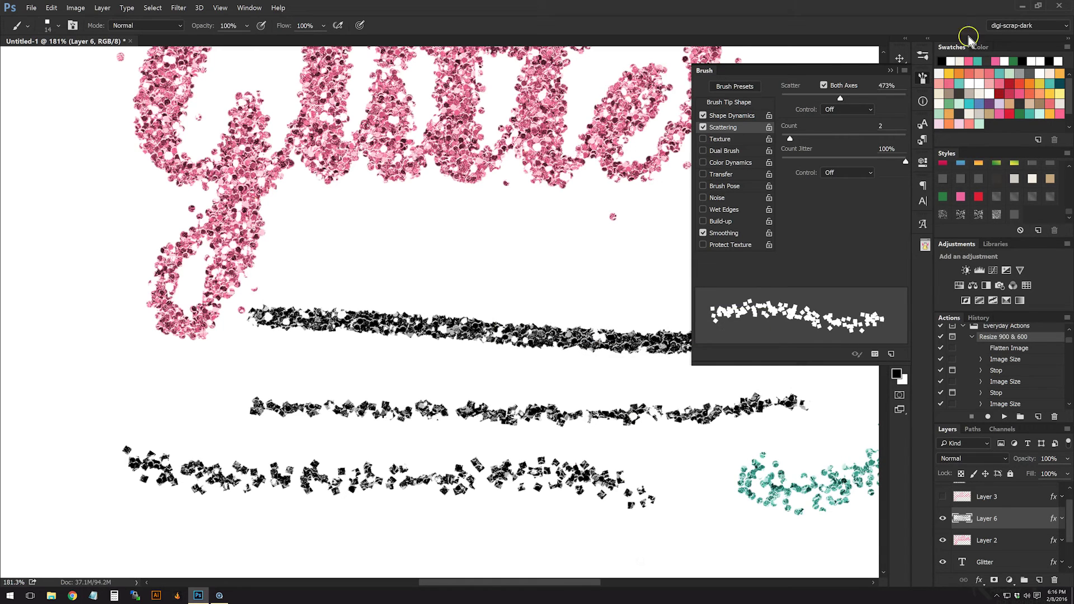
pyautogui.click(923, 79)
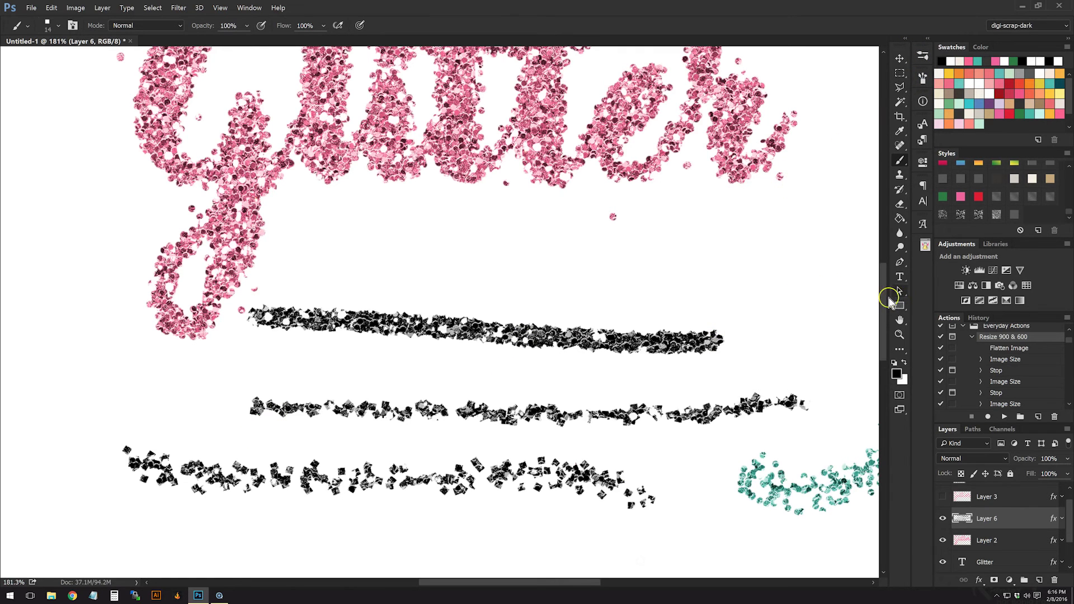
# Step: Draw a black heart custom shape about 96 by 84 px in the empty area below the glitter strokes
pyautogui.moveTo(883, 297); pyautogui.dragTo(881, 355)
pyautogui.moveTo(900, 306); pyautogui.dragTo(953, 359)
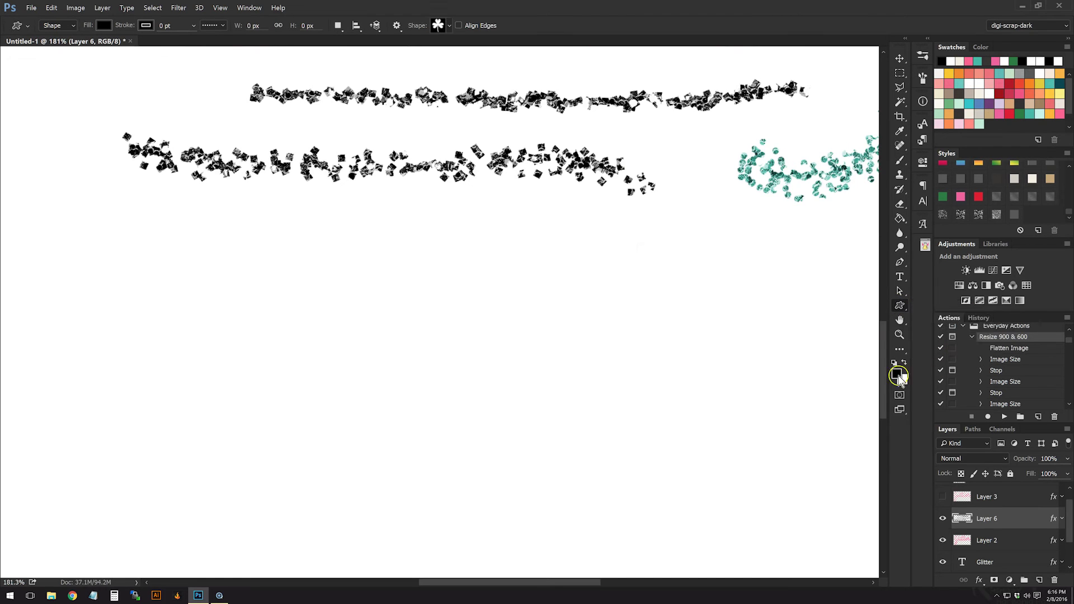
pyautogui.click(438, 25)
pyautogui.moveTo(555, 243); pyautogui.dragTo(566, 143)
pyautogui.click(325, 158)
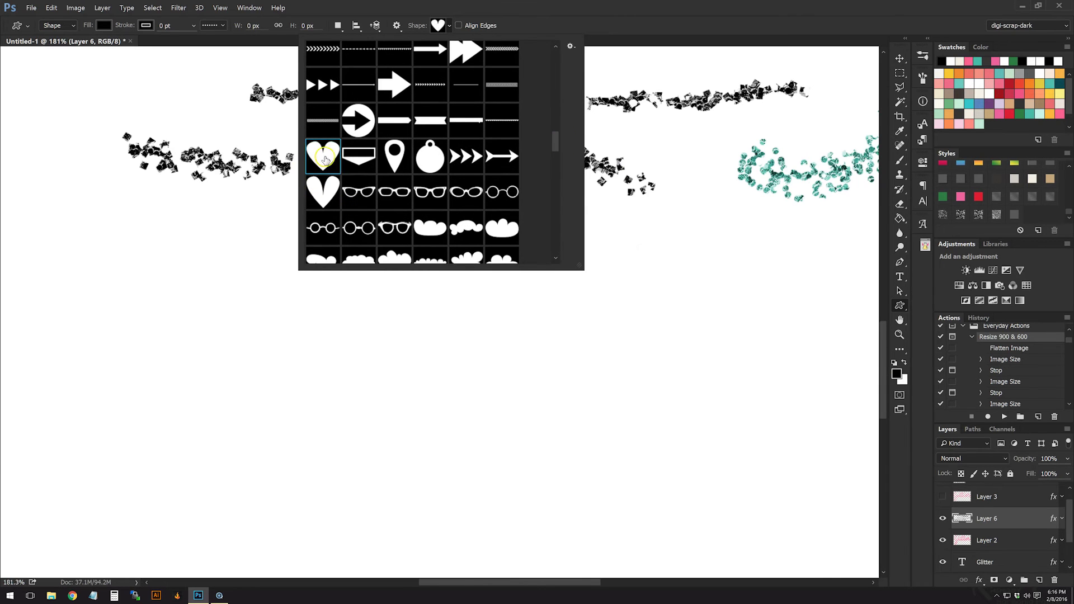
pyautogui.moveTo(540, 363); pyautogui.dragTo(586, 436)
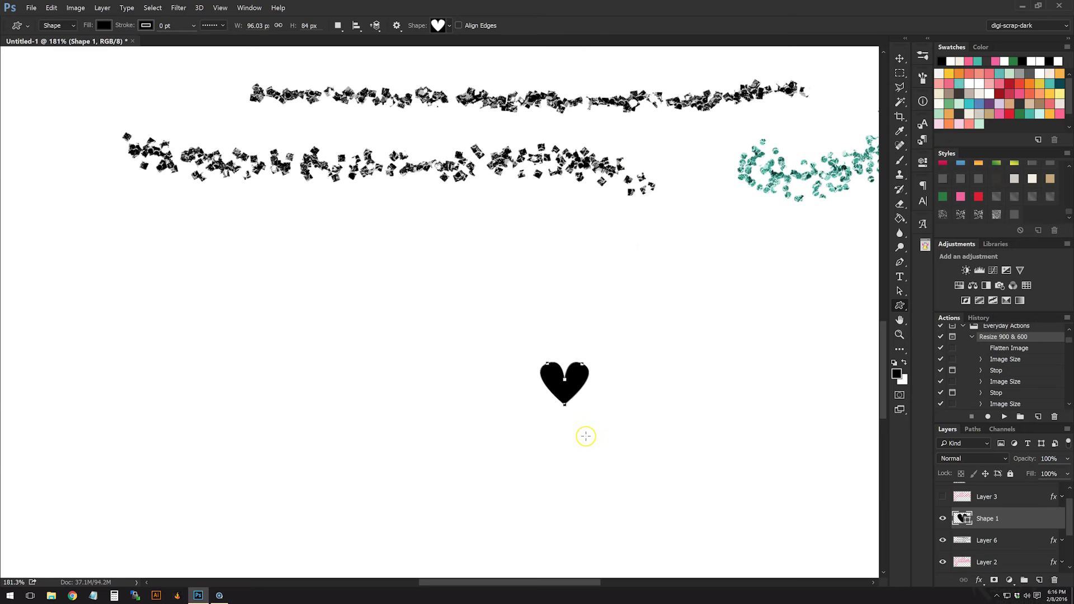
# Step: Move the heart up slightly and scale it down to about 30% of its size
pyautogui.click(900, 58)
pyautogui.moveTo(579, 385); pyautogui.dragTo(567, 330)
pyautogui.hotkey('ctrl', 't')
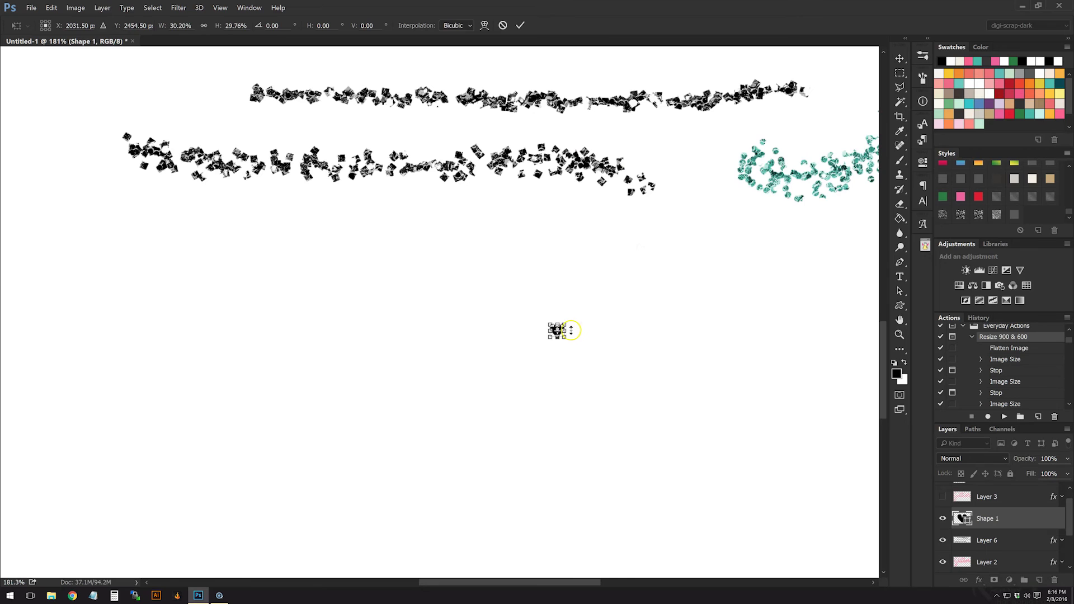
pyautogui.press('Return')
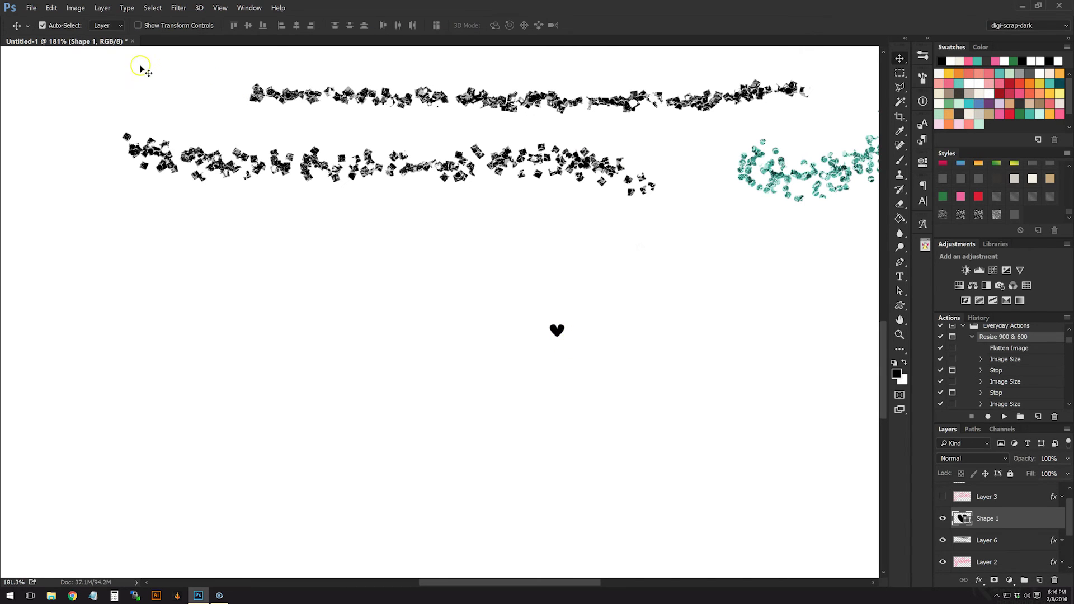
# Step: Select the small heart with a rectangular marquee and define it as a brush preset
pyautogui.click(901, 73)
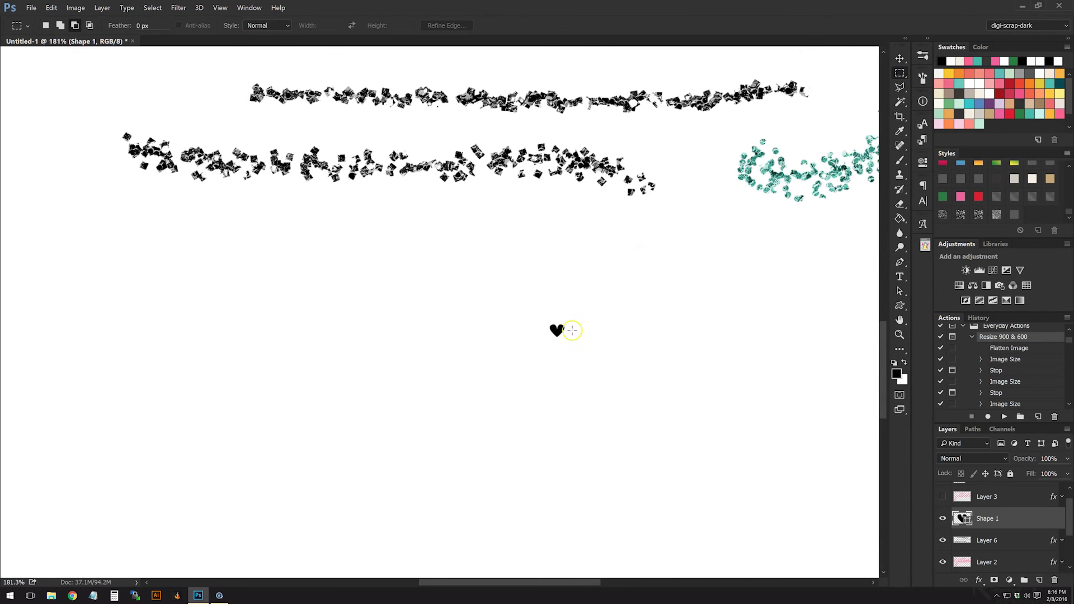
pyautogui.moveTo(542, 316); pyautogui.dragTo(577, 348)
pyautogui.click(51, 8)
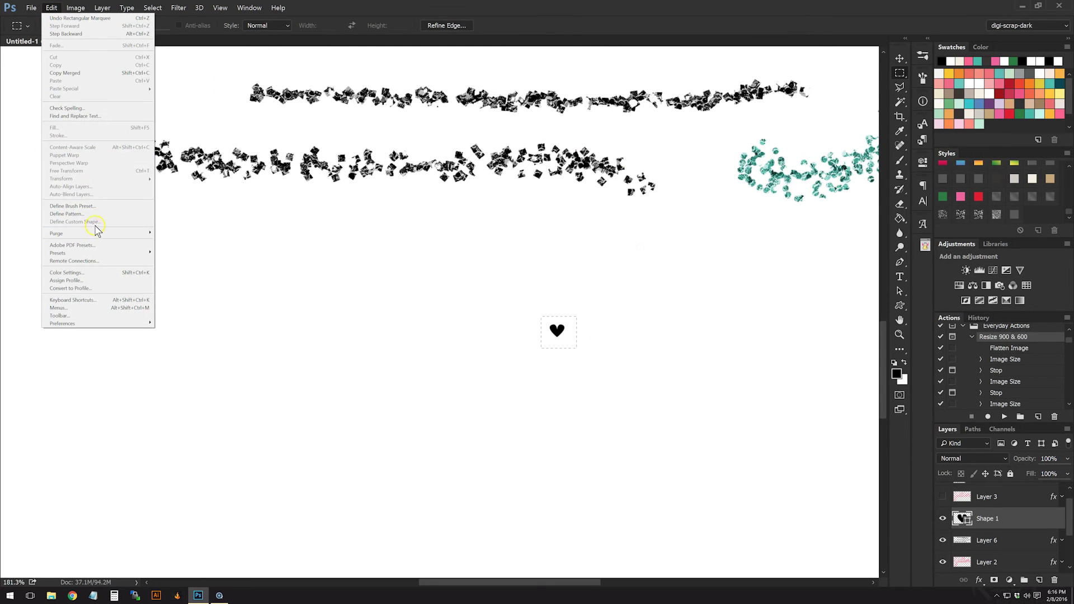
pyautogui.click(95, 206)
pyautogui.click(744, 336)
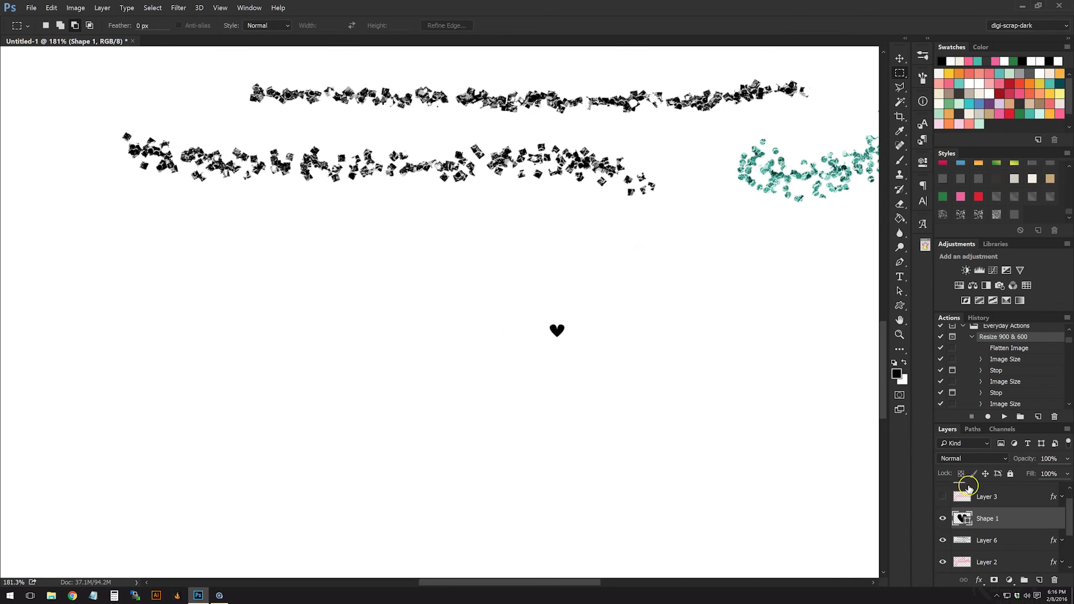
# Step: Make Layer 6 the active layer and set the foreground color to the pink swatch
pyautogui.click(923, 79)
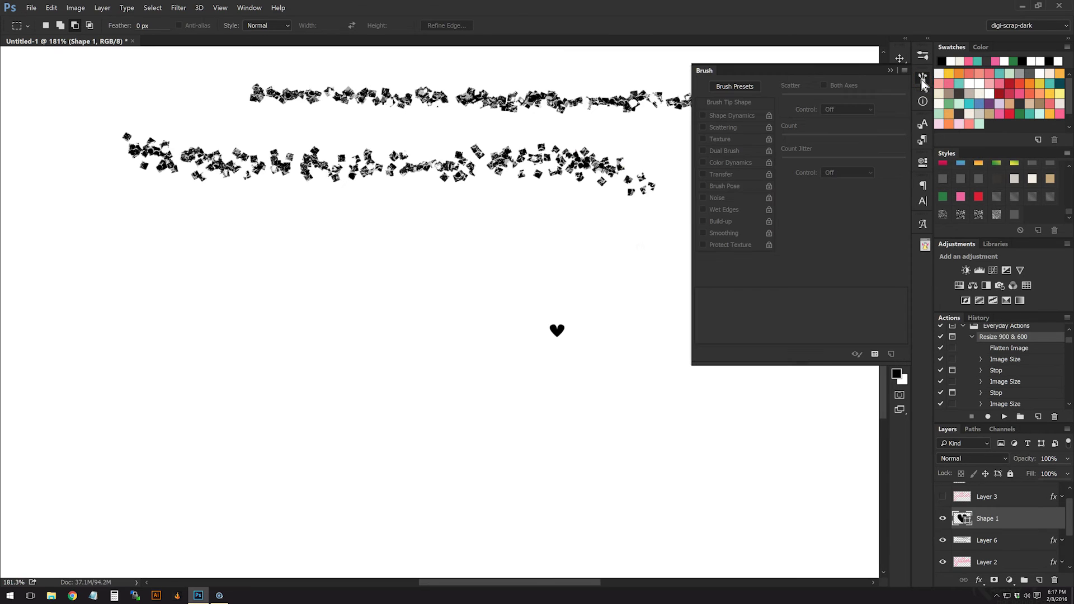
pyautogui.click(923, 78)
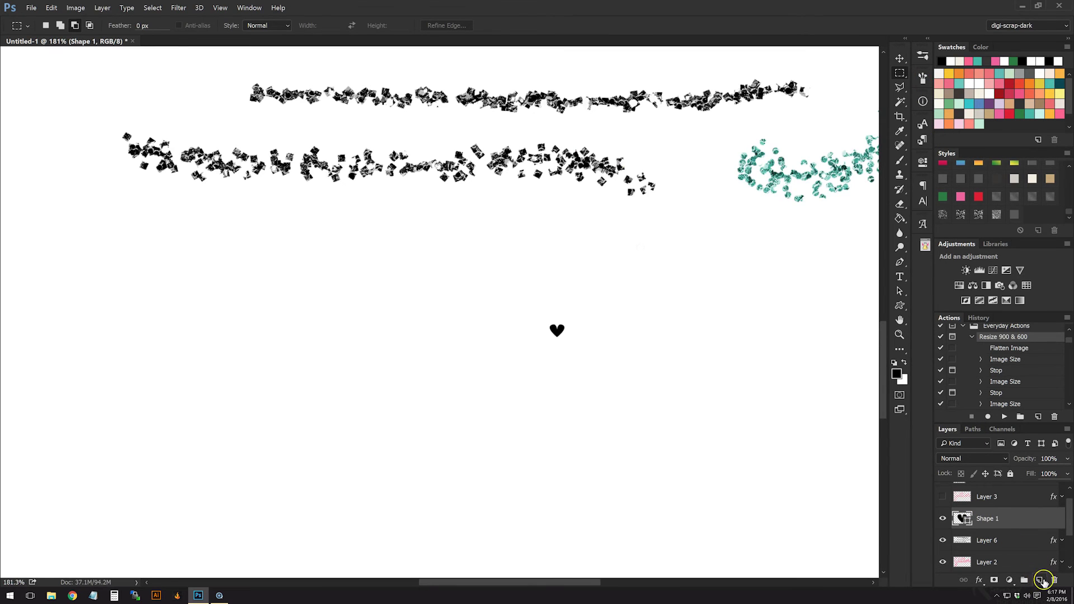
pyautogui.click(1011, 541)
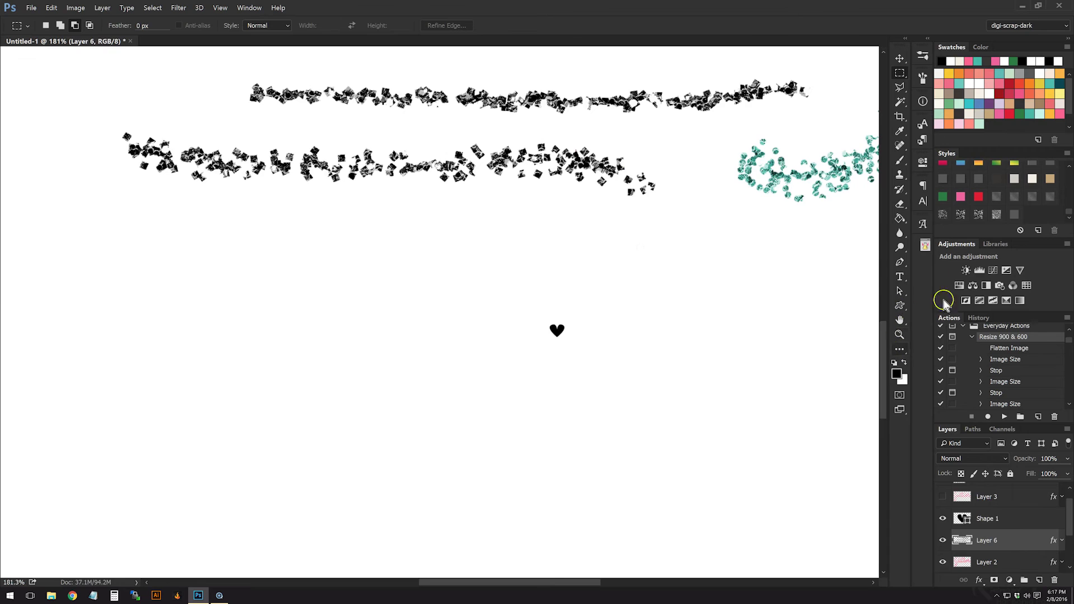
pyautogui.click(1059, 115)
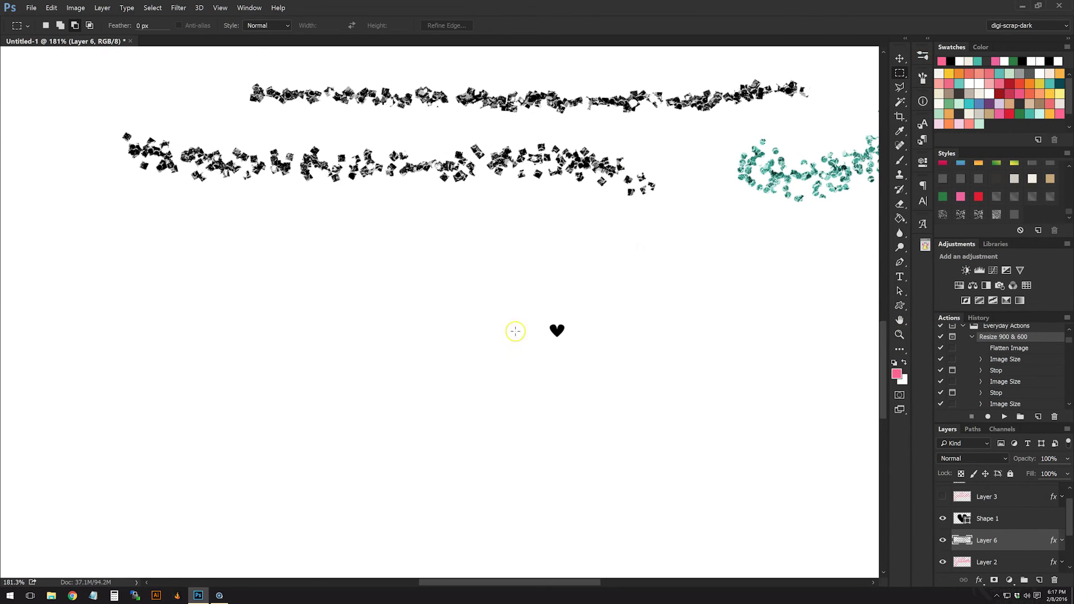
# Step: Activate the Brush tool and choose the saved square glitter preset
pyautogui.click(923, 77)
pyautogui.click(923, 55)
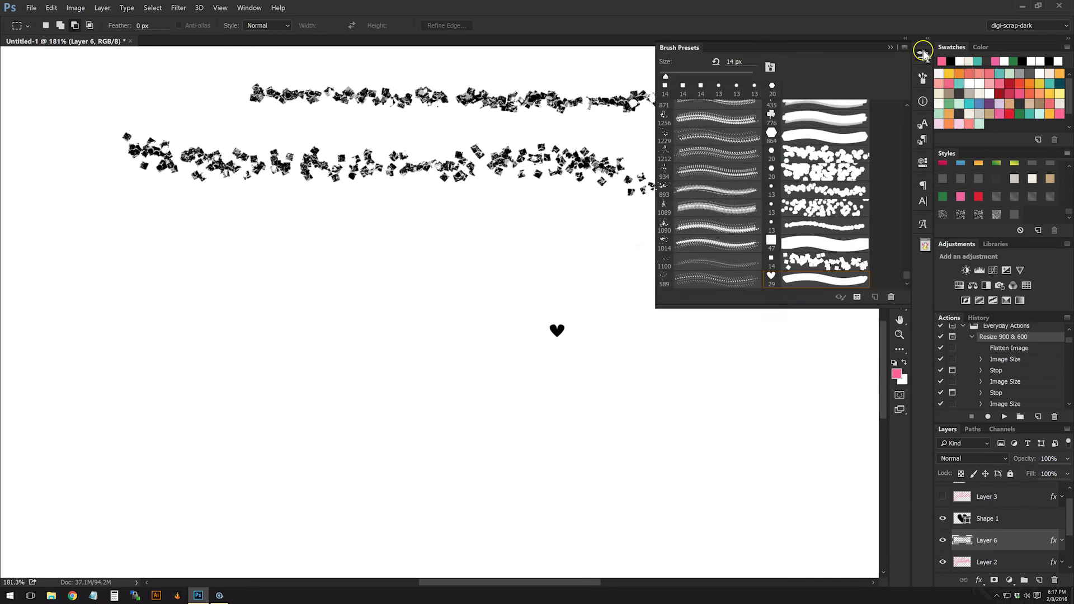
pyautogui.click(923, 56)
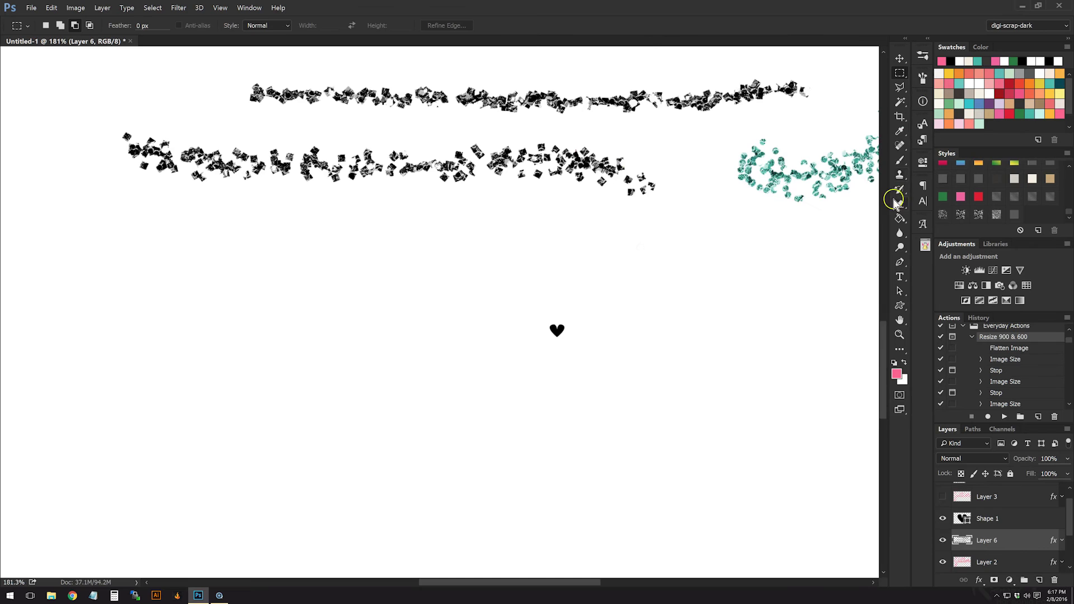
pyautogui.click(901, 162)
pyautogui.click(923, 56)
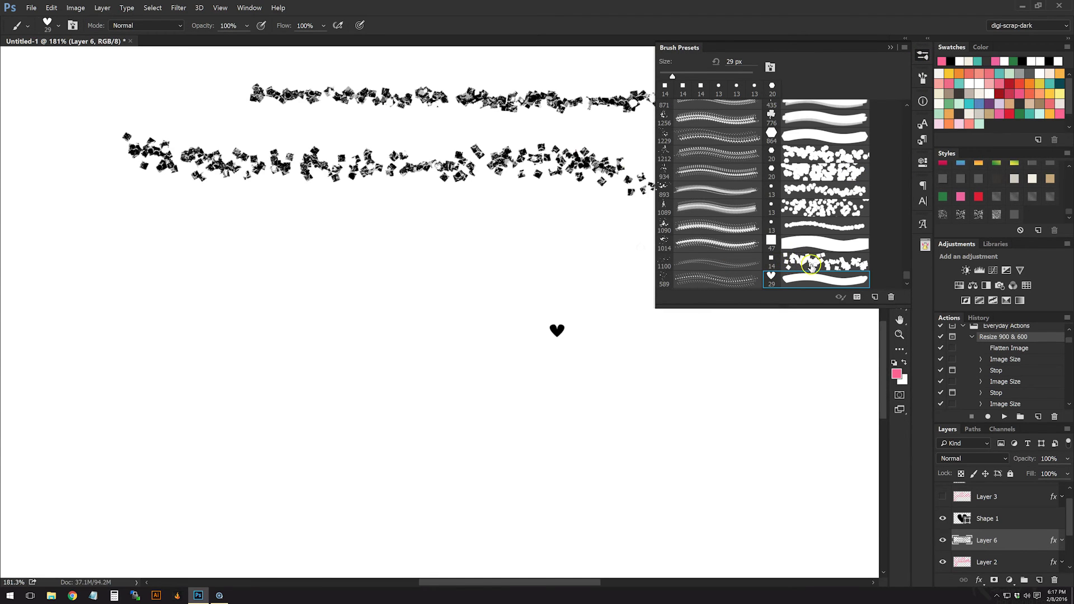
pyautogui.click(814, 260)
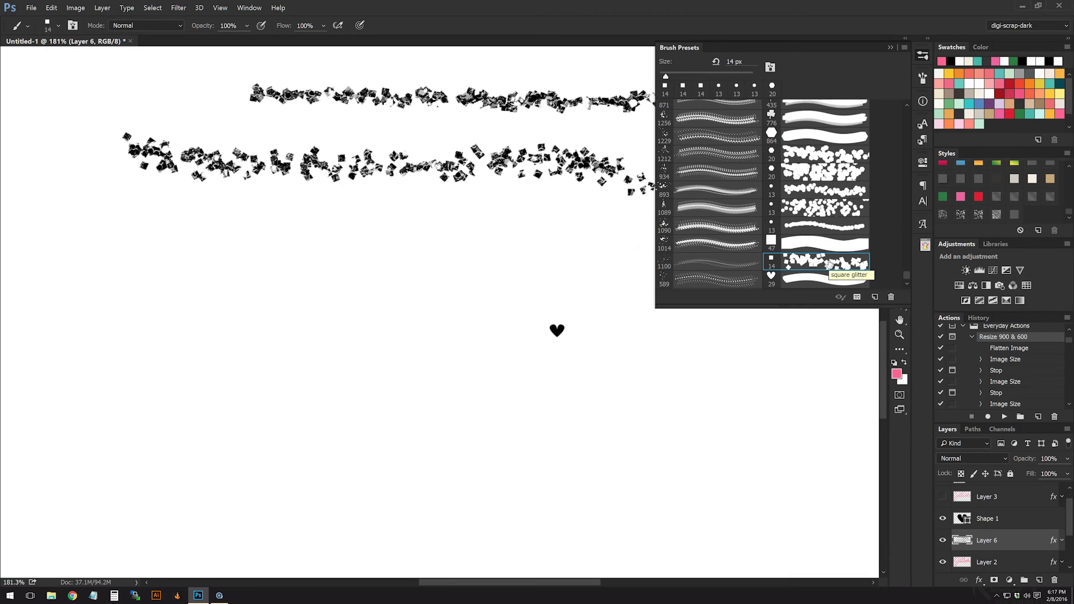
# Step: Replace the preset's tip with the 29 px heart, set its spacing to 90% and its size to 20 px
pyautogui.click(924, 80)
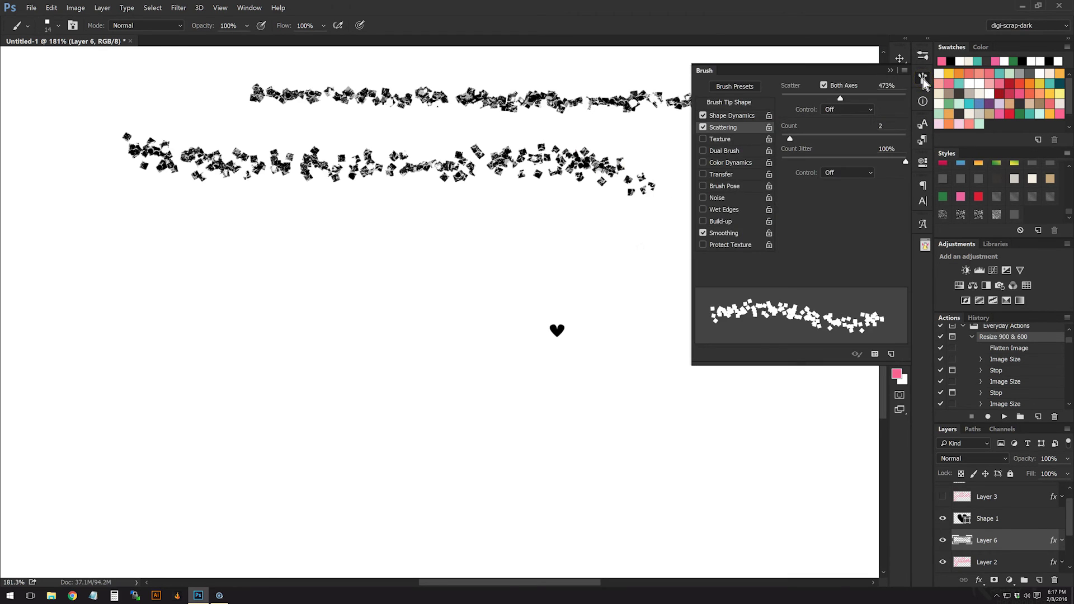
pyautogui.click(727, 102)
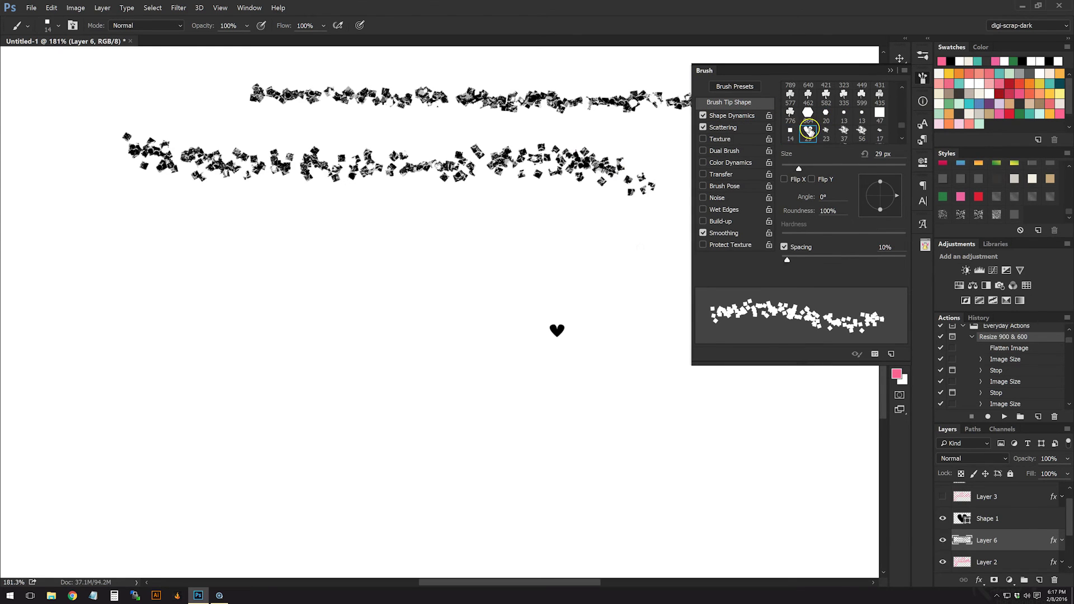
pyautogui.click(808, 137)
pyautogui.moveTo(827, 260)
pyautogui.mouseDown()
pyautogui.moveTo(789, 260)
pyautogui.moveTo(838, 267)
pyautogui.mouseUp()
pyautogui.click(879, 153)
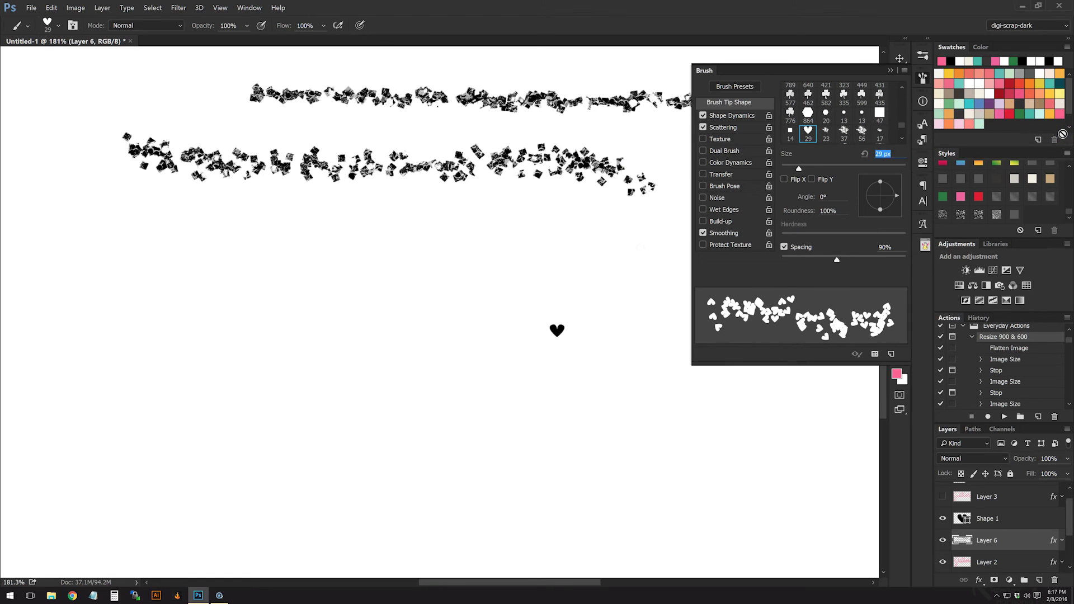
pyautogui.write('20')
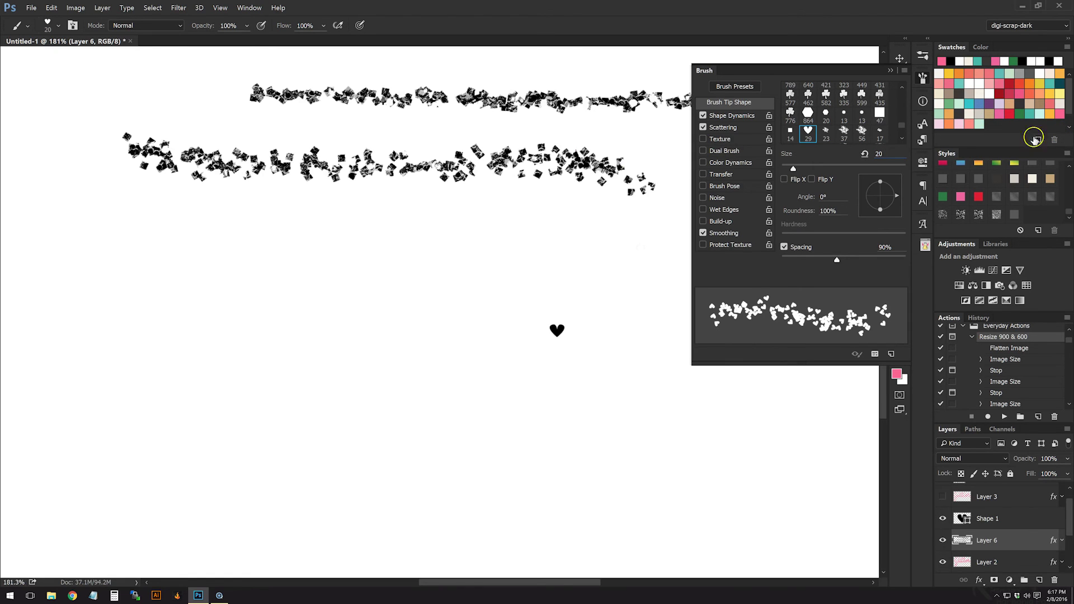
# Step: Set the heart brush's scatter to 653% and its count to 1
pyautogui.click(753, 127)
pyautogui.moveTo(829, 110); pyautogui.dragTo(861, 108)
pyautogui.moveTo(790, 138); pyautogui.dragTo(772, 144)
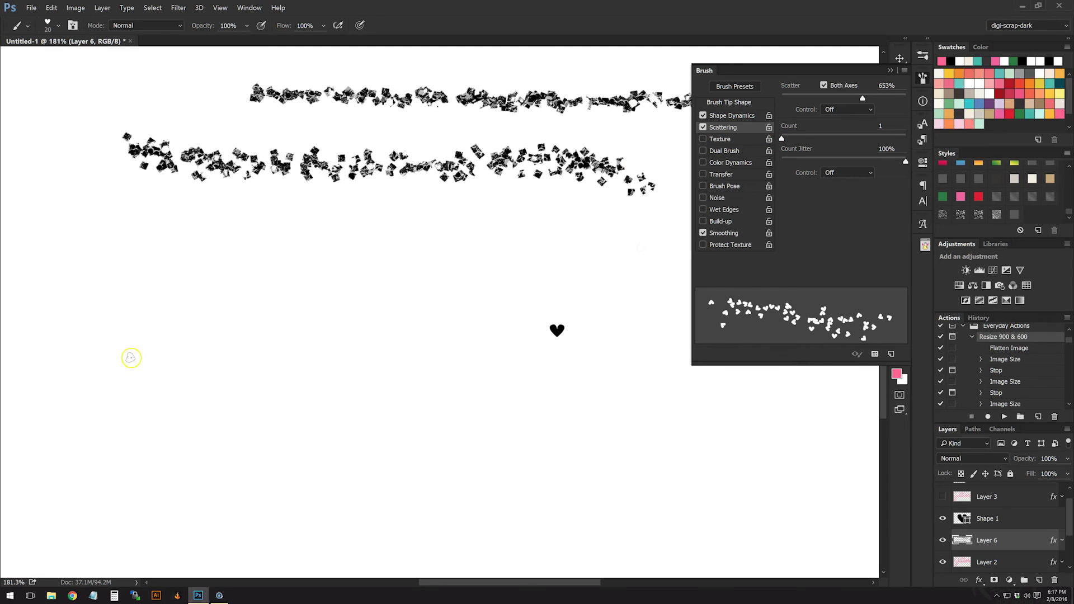
# Step: Paint a scattered arc of pink glitter hearts on Layer 6, below the black square strokes and over the black heart shape
pyautogui.moveTo(132, 358); pyautogui.dragTo(241, 291)
pyautogui.moveTo(376, 253)
pyautogui.mouseDown()
pyautogui.moveTo(555, 283)
pyautogui.moveTo(789, 364)
pyautogui.mouseUp()
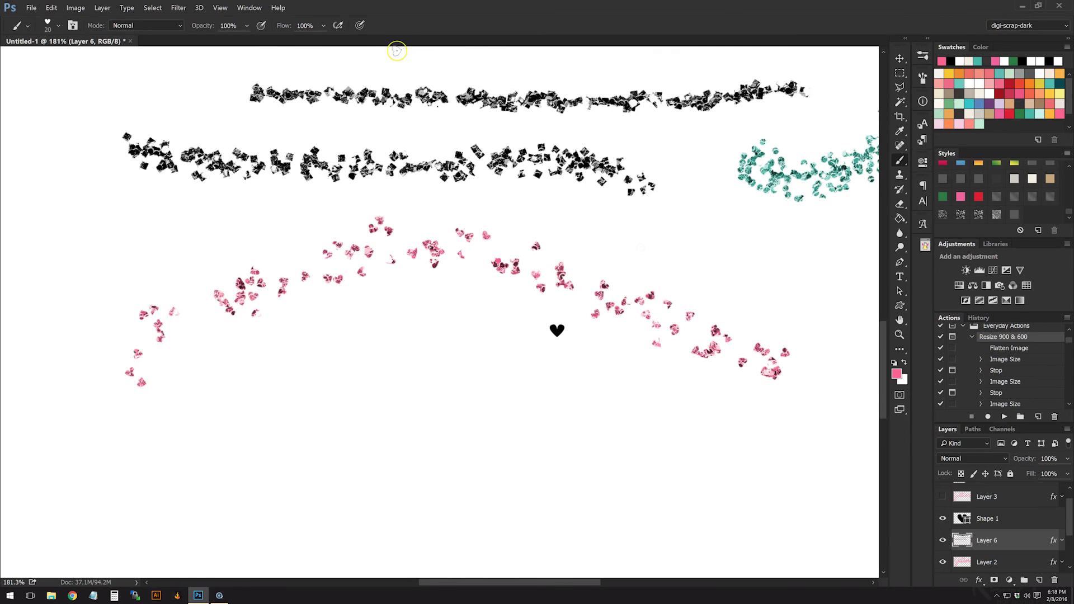
pyautogui.scroll(-6, 372, 99)
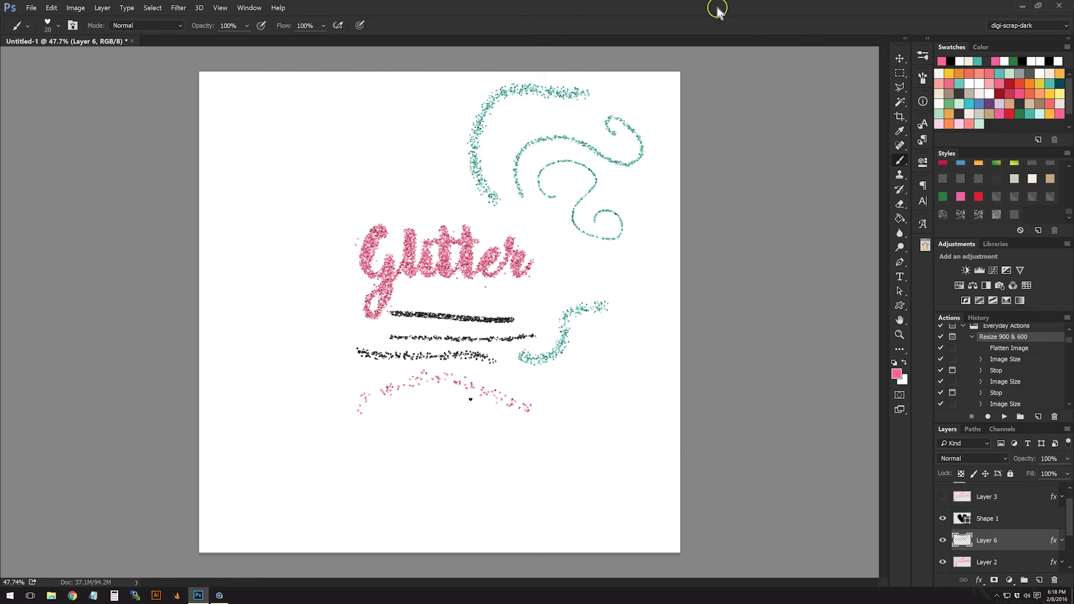
# Step: Delete the plain 47 px square and 29 px heart brushes from the brush presets
pyautogui.click(923, 56)
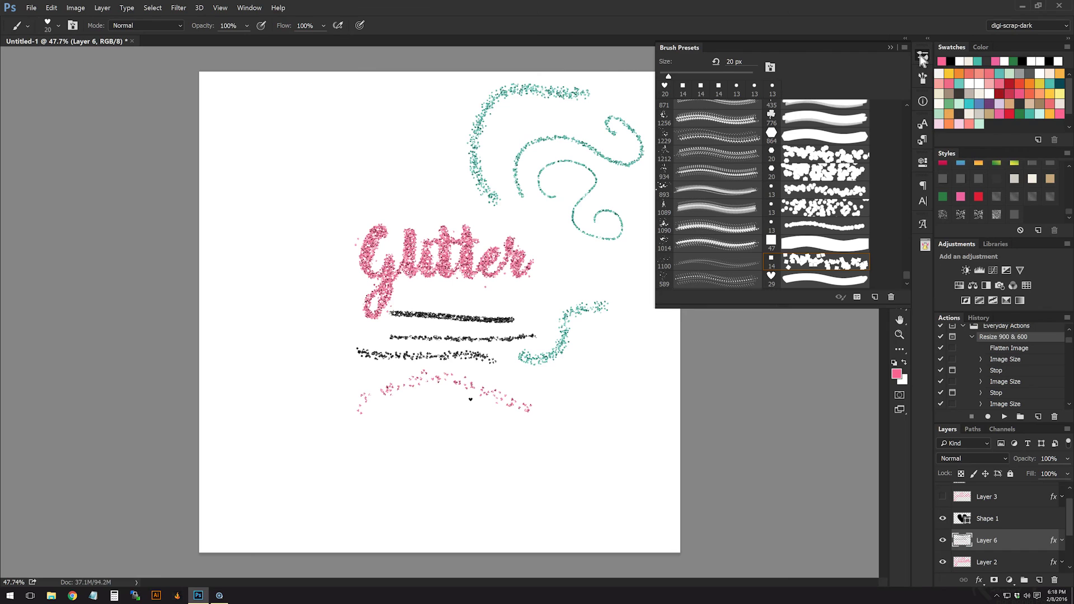
pyautogui.click(818, 155)
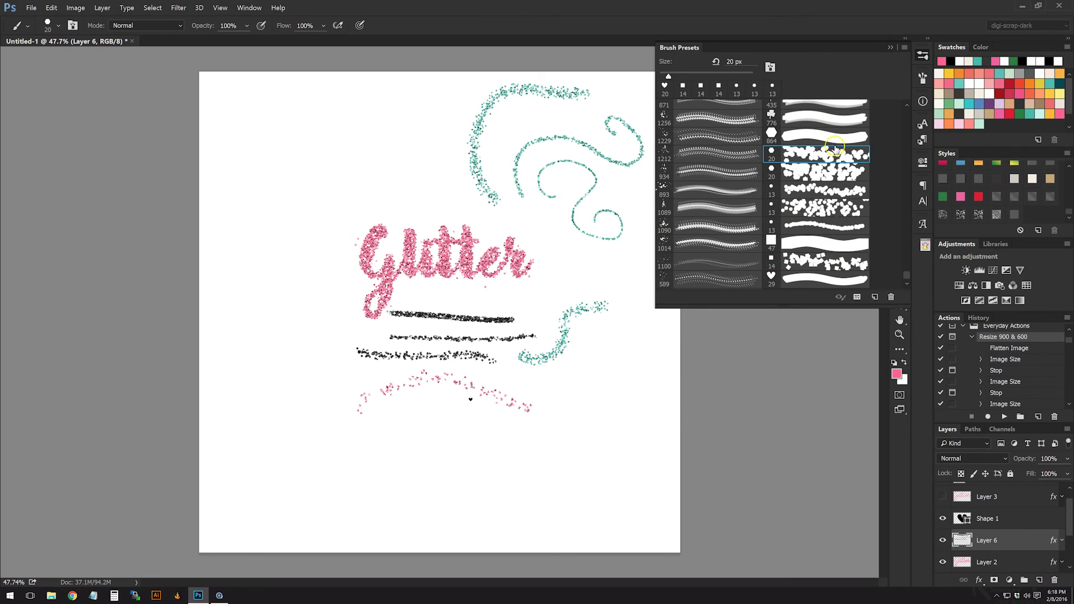
pyautogui.click(816, 243)
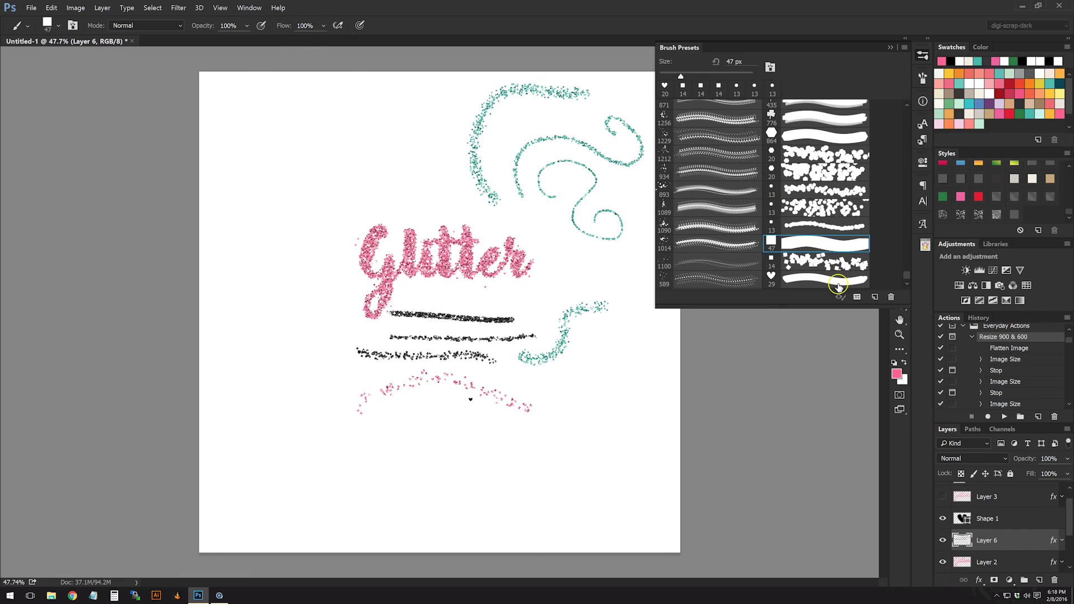
pyautogui.click(891, 296)
pyautogui.press('Return')
pyautogui.click(803, 278)
pyautogui.click(892, 298)
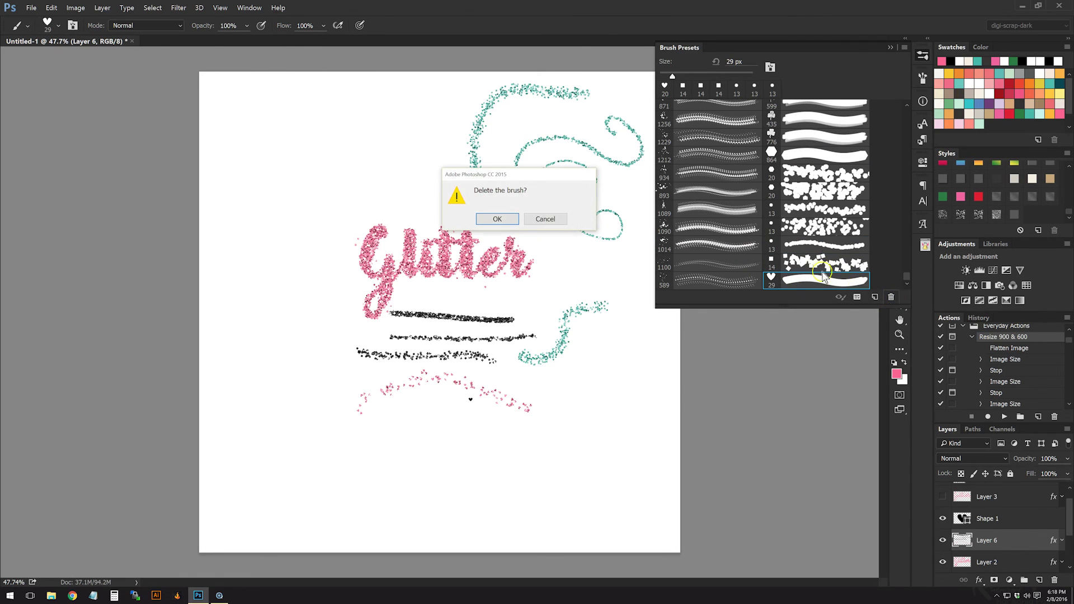
pyautogui.click(485, 215)
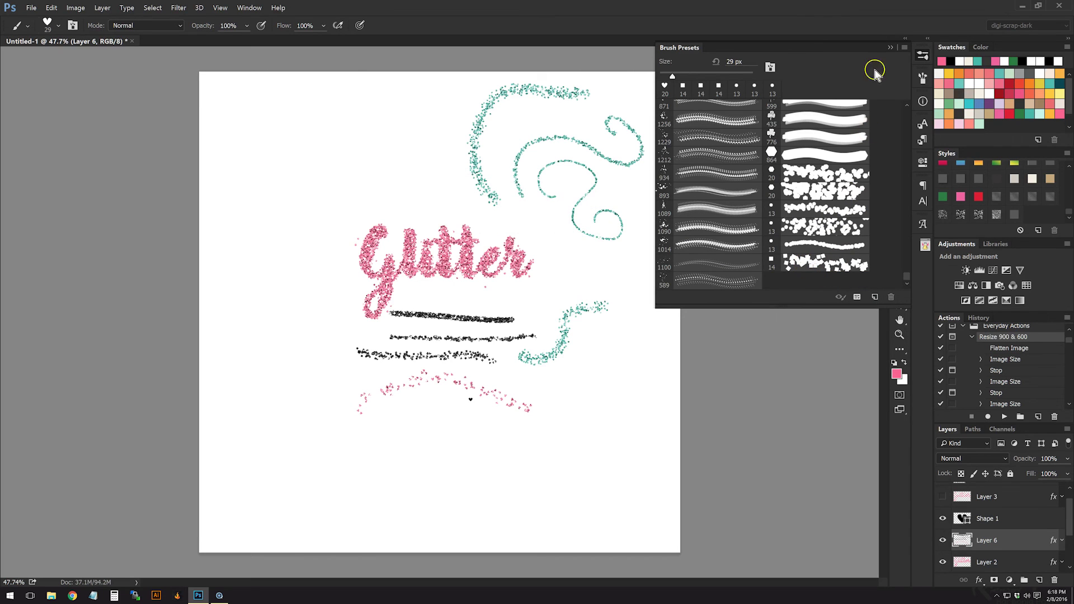
# Step: Try to save the three 13 px brushes and the 14 px square brush as a set from the Preset Manager
pyautogui.click(904, 47)
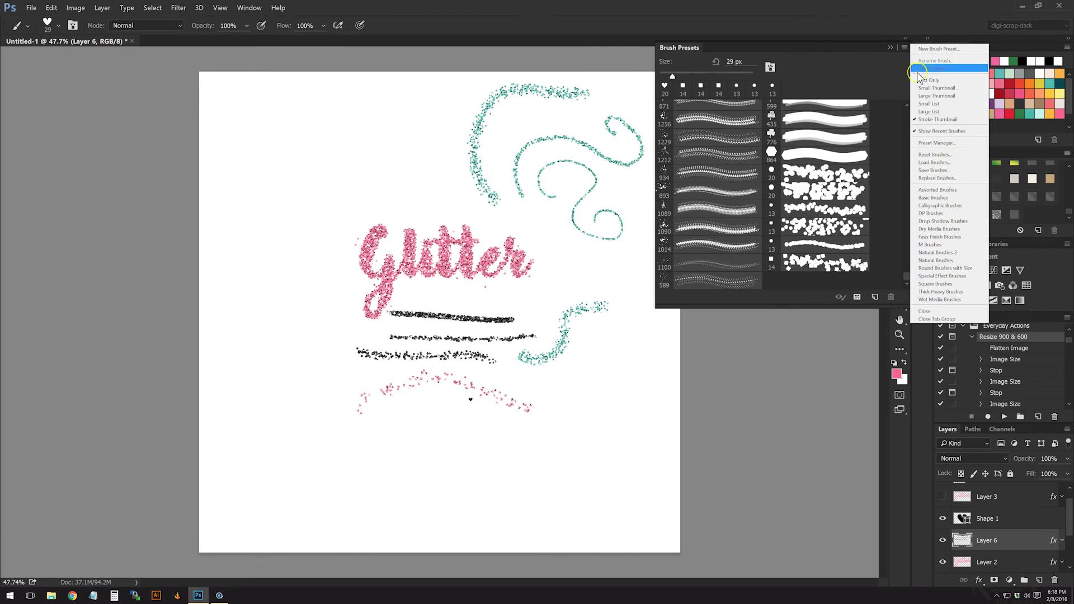
pyautogui.click(871, 73)
pyautogui.click(905, 48)
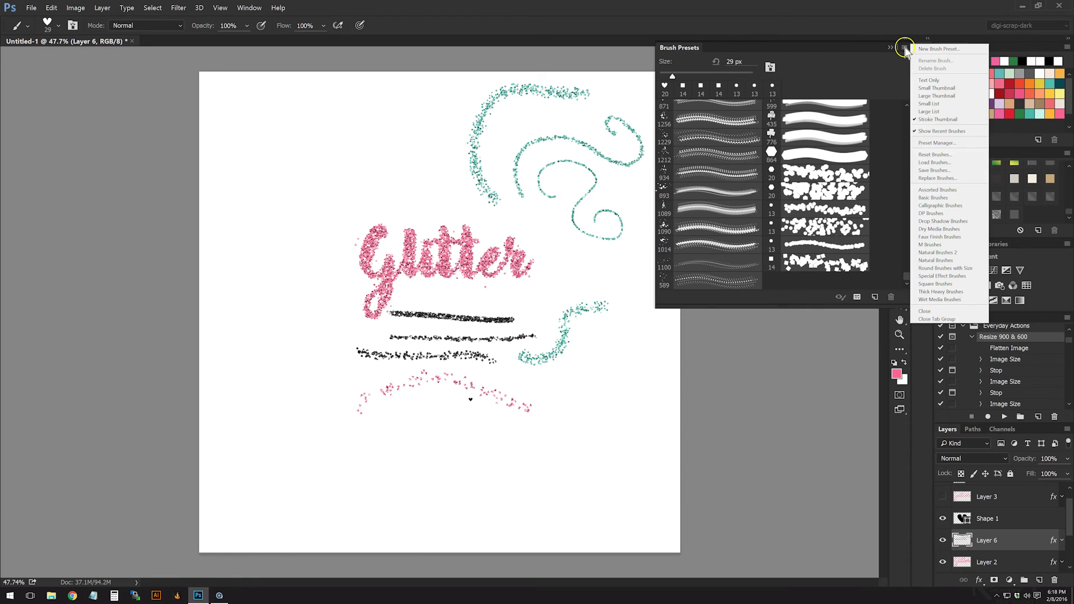
pyautogui.click(954, 143)
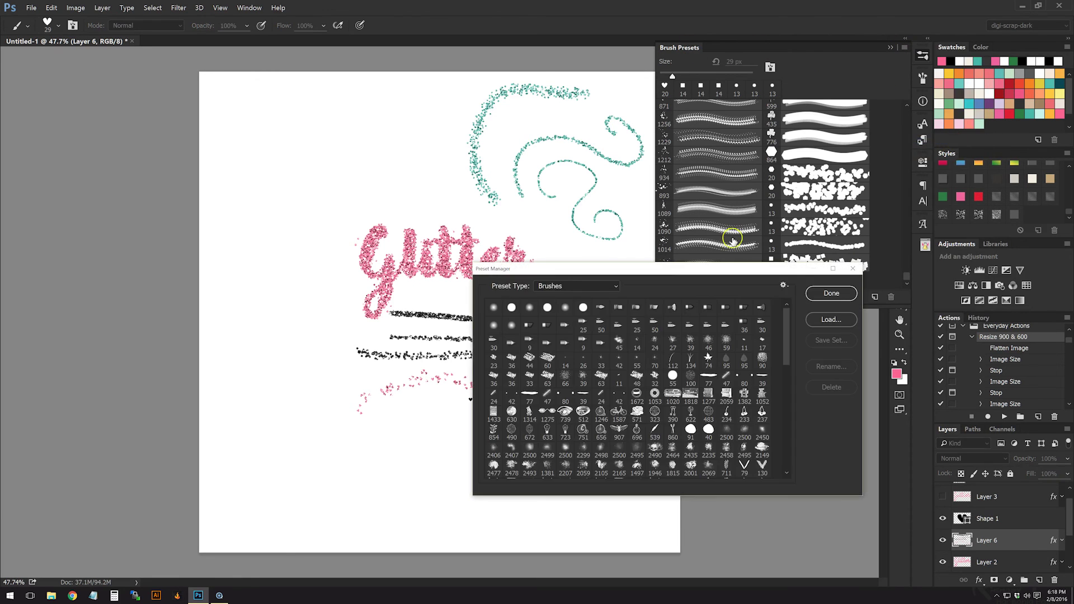
pyautogui.moveTo(786, 338); pyautogui.dragTo(780, 472)
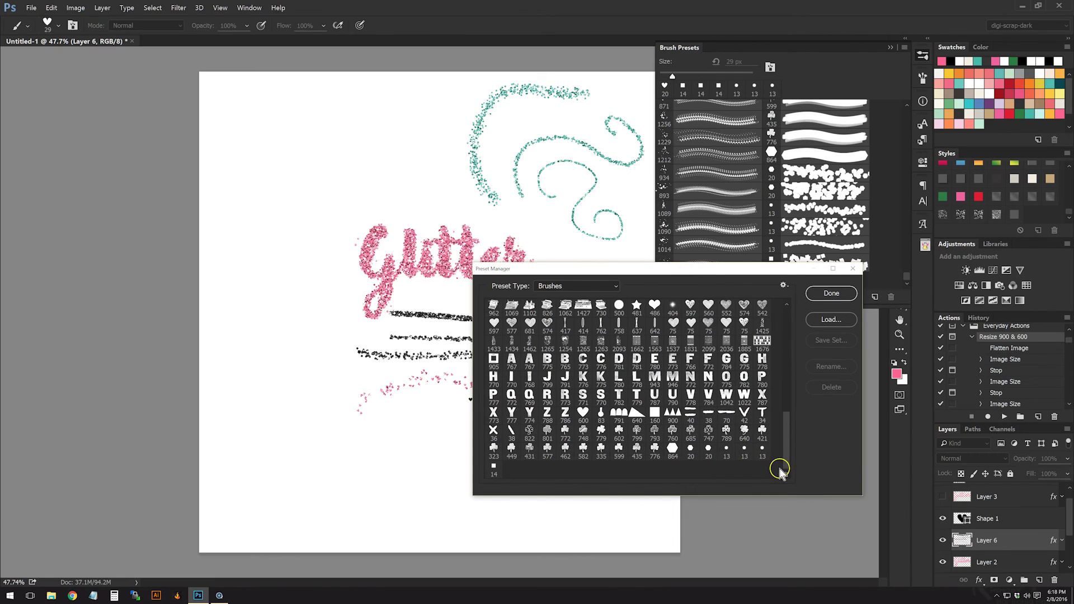
pyautogui.click(728, 451)
pyautogui.click(827, 341)
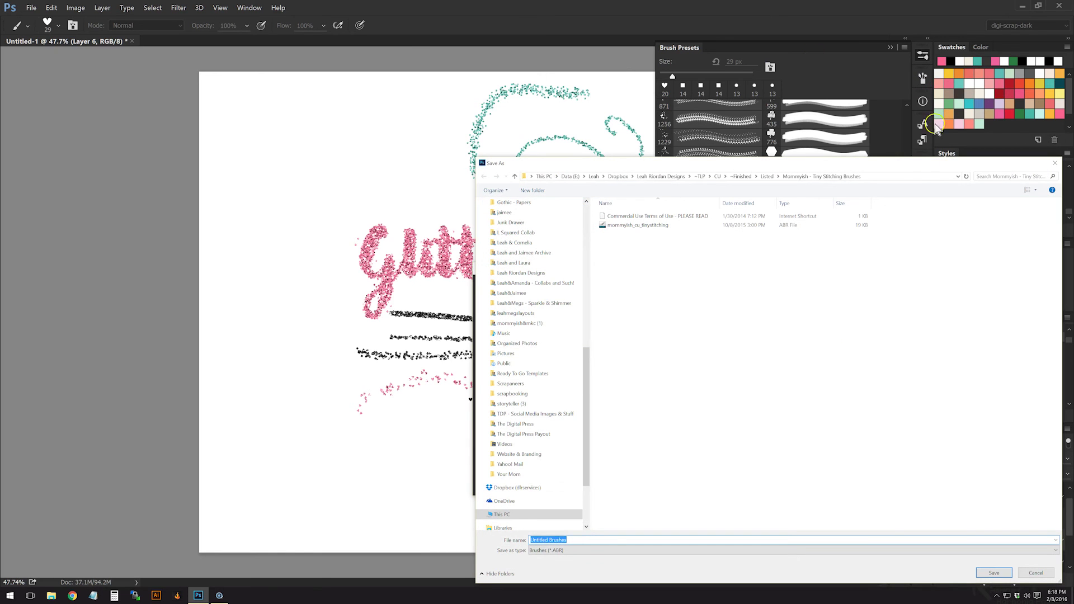
pyautogui.click(1055, 163)
pyautogui.click(853, 269)
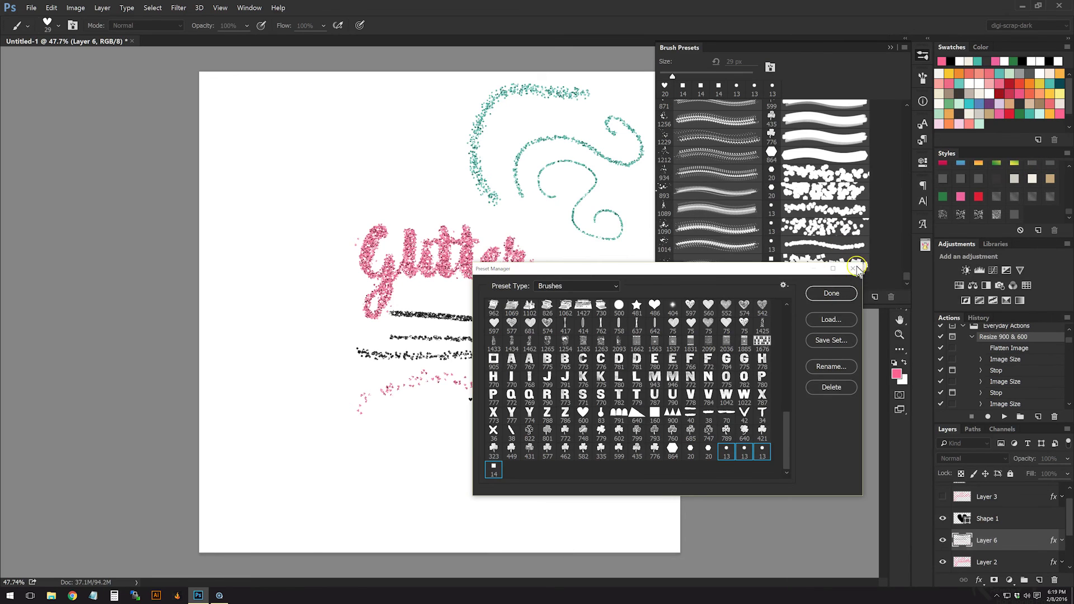